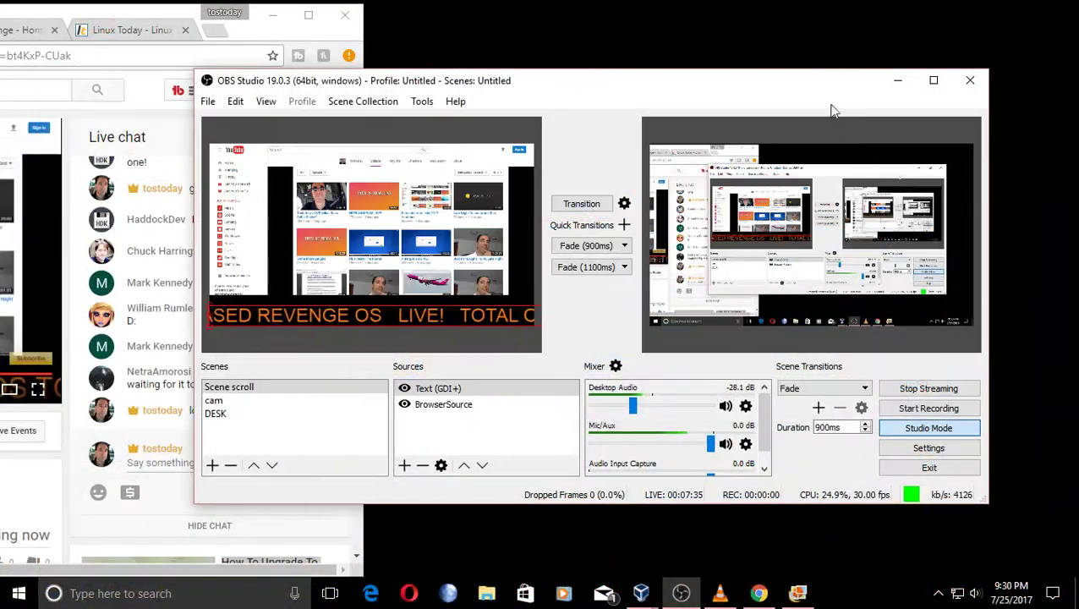
Shift the OBS Studio window left and minimize it to reveal the YouTube live chat.
left_click_drag(832, 108, 772, 89)
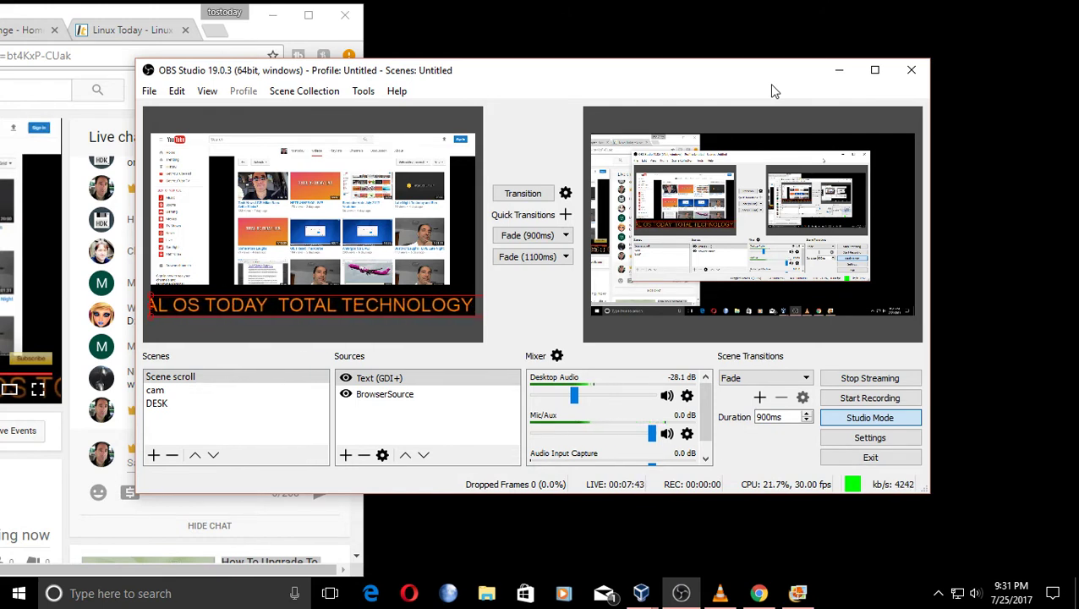
left_click(838, 72)
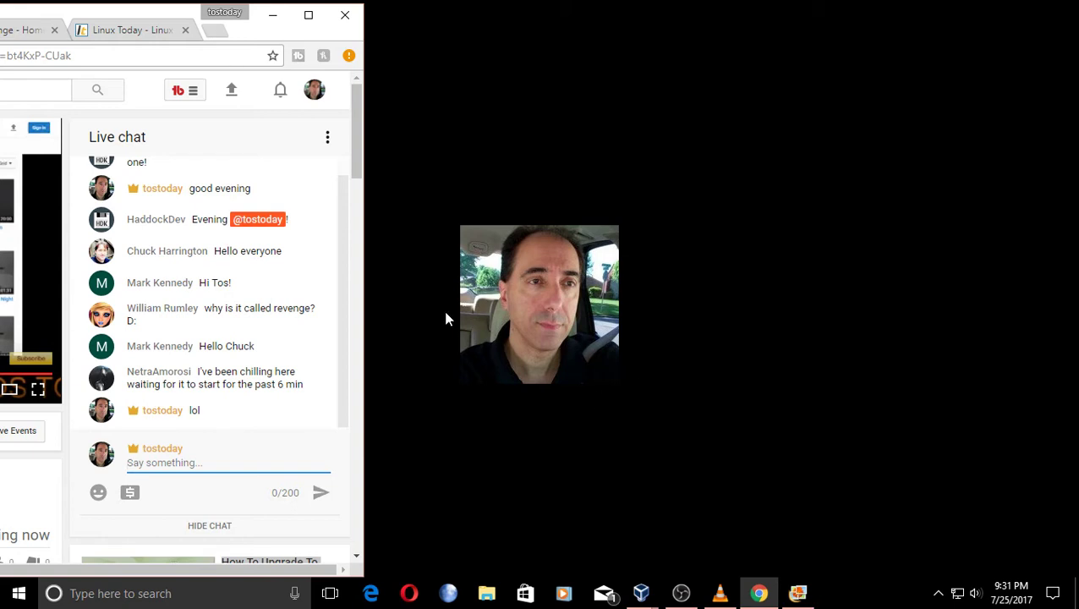
Scroll back through the live chat, then bring up VLC's playlist playing 'On My Way Home'.
scroll(307, 324, "up", 1)
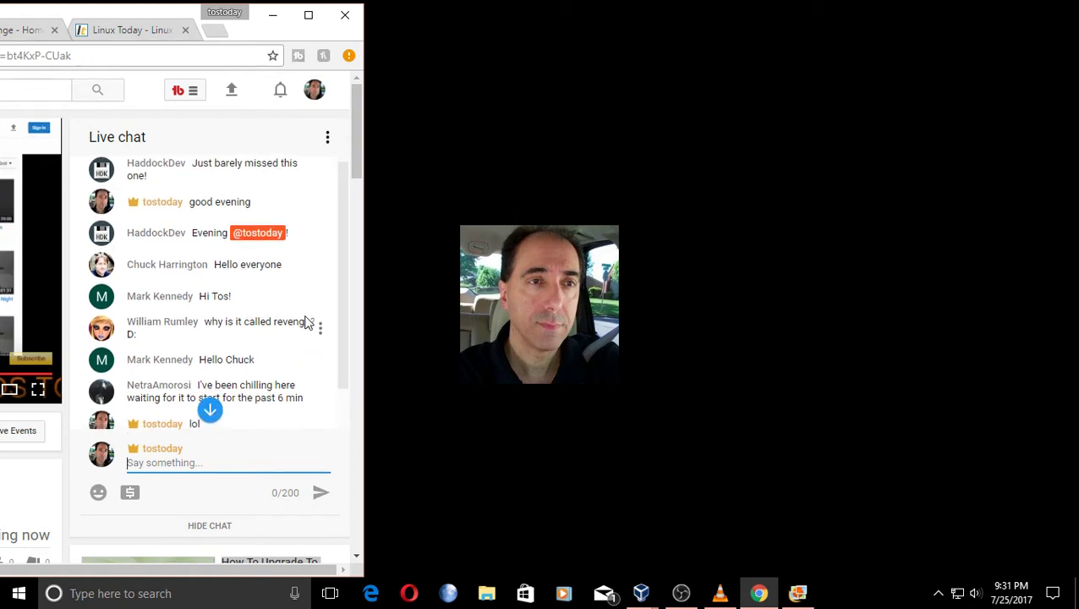
scroll(307, 323, "down", 2)
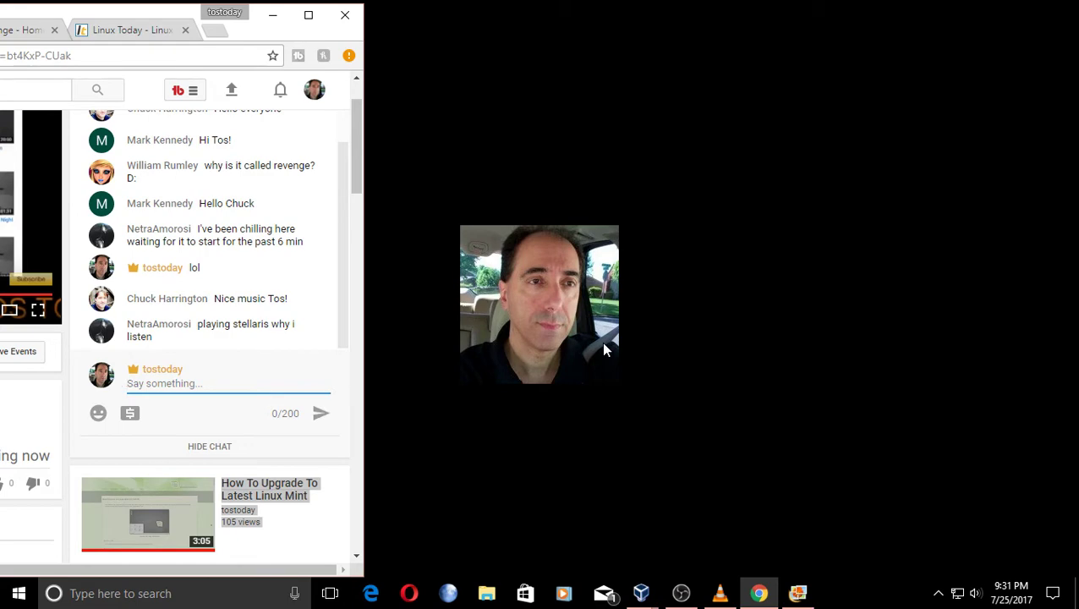
left_click(726, 596)
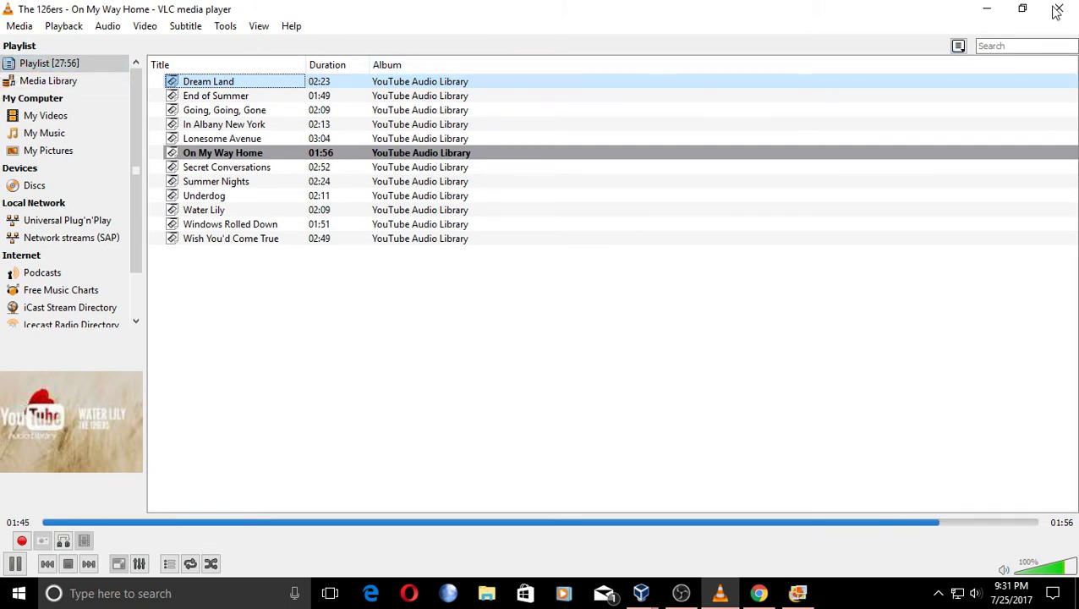
Minimize VLC so the live chat shows while 'Secret Conversations' by The 126ers plays.
left_click(998, 9)
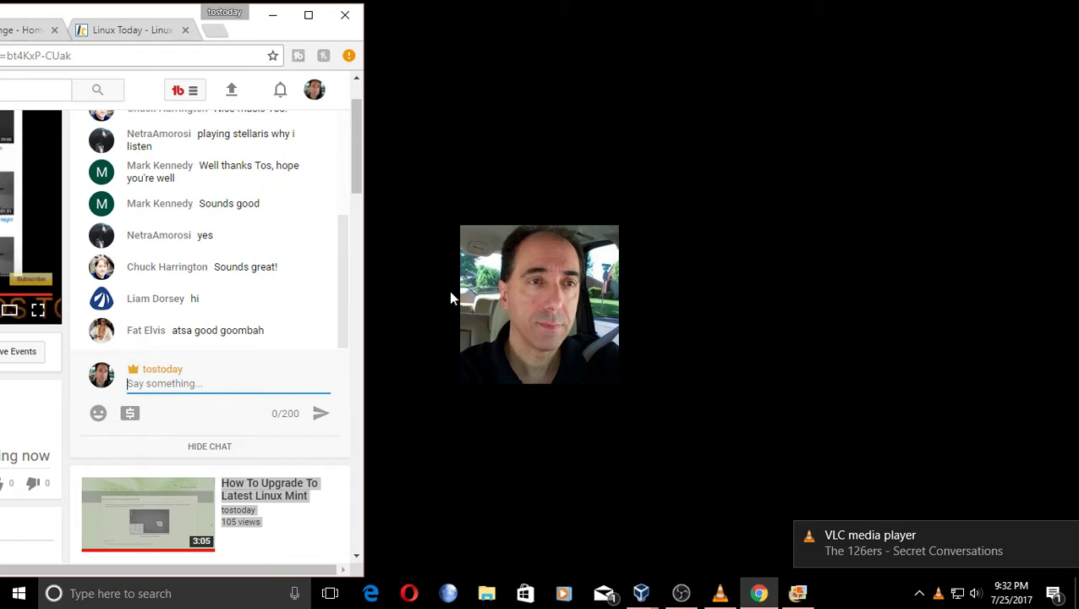
left_click(329, 325)
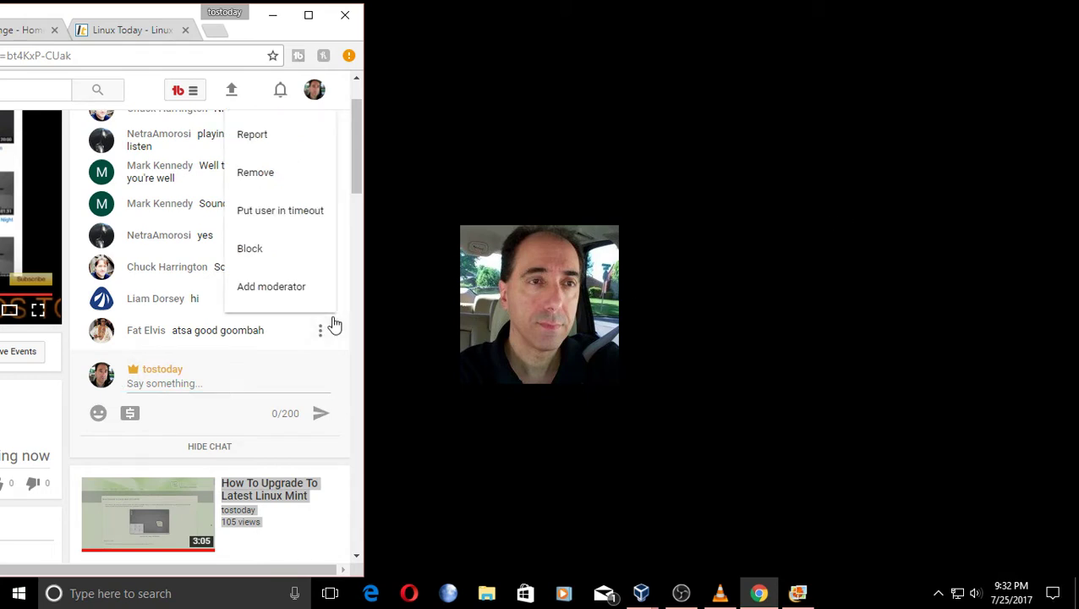
left_click(530, 206)
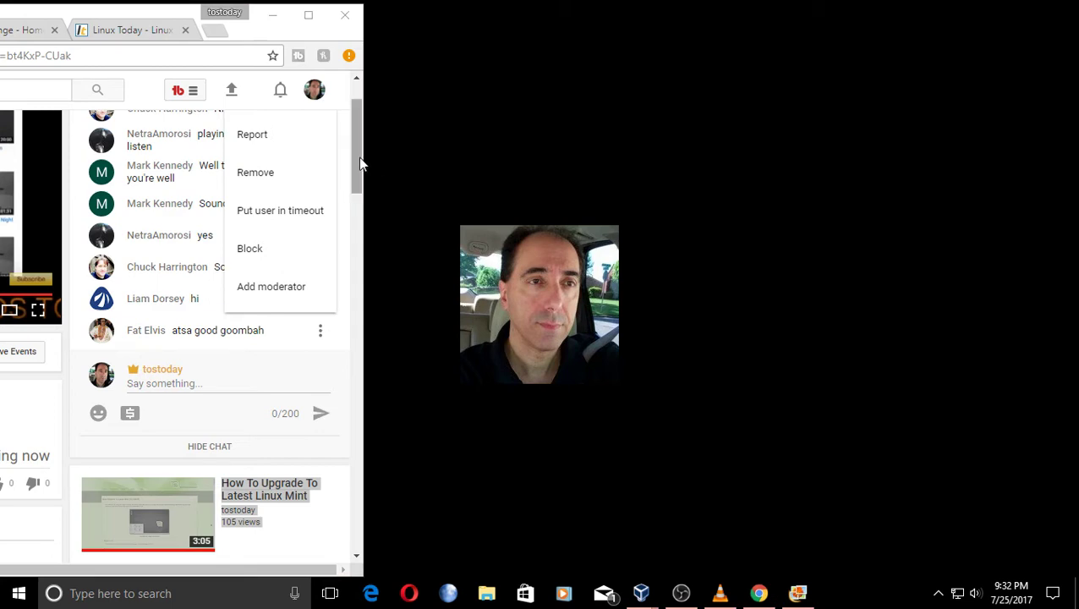
left_click(336, 336)
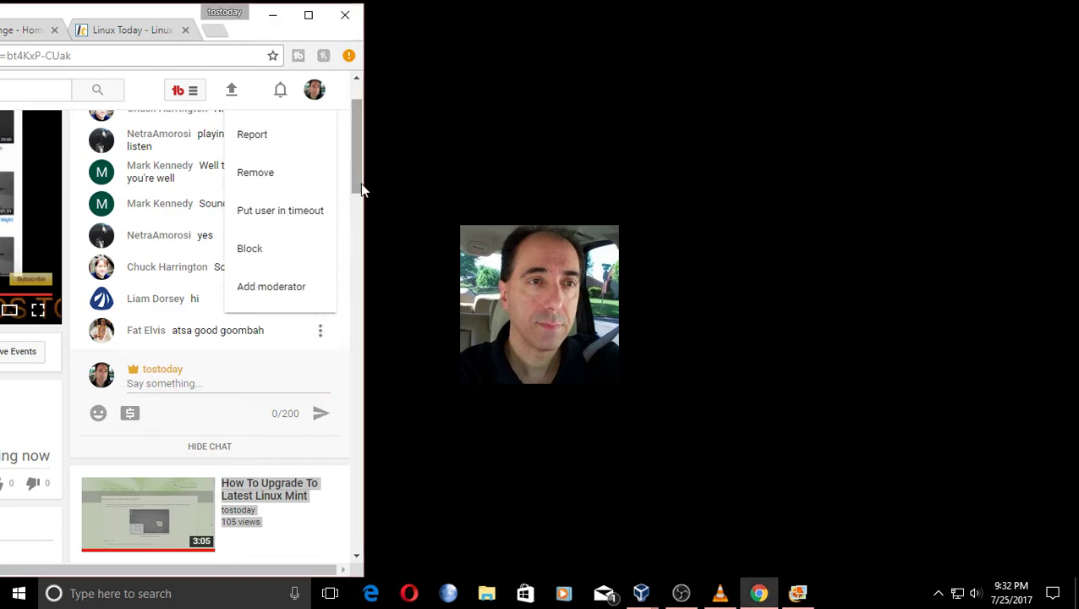
mouse_move(360, 170)
left_mouse_down()
mouse_move(359, 254)
mouse_move(358, 181)
left_mouse_up()
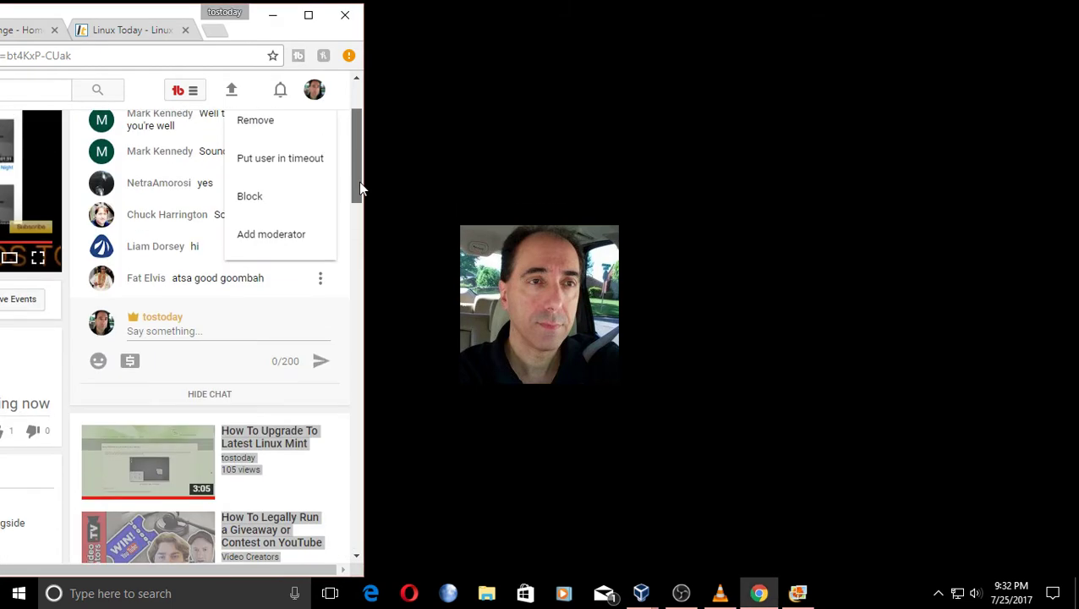
left_click(289, 297)
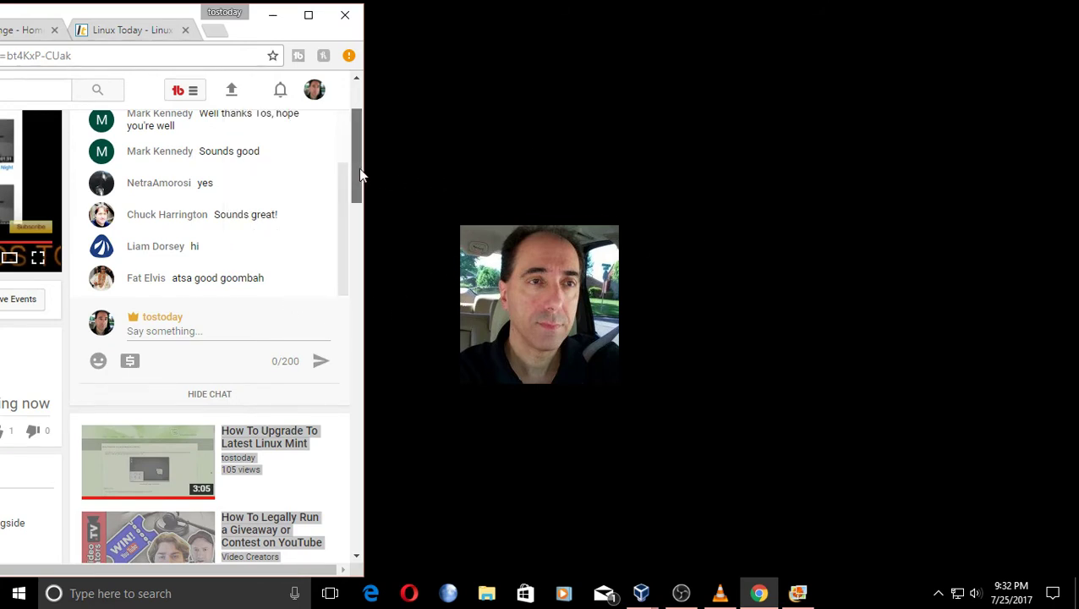
left_click_drag(359, 173, 362, 146)
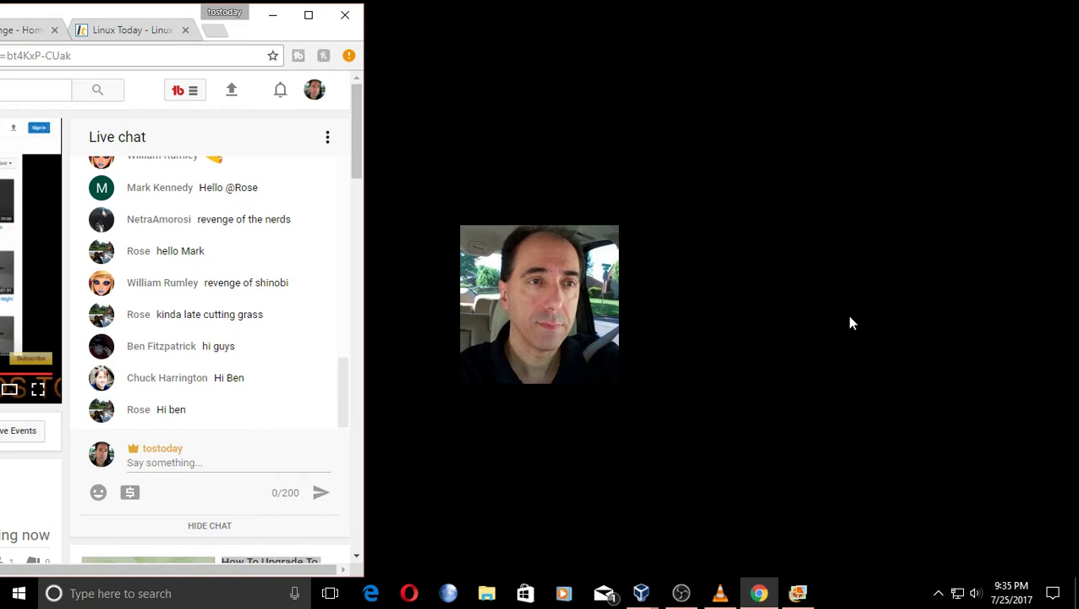
Bring OBS Studio forward, mute the Mic/Aux source, and reposition the window to the right.
left_click(680, 593)
left_click(665, 434)
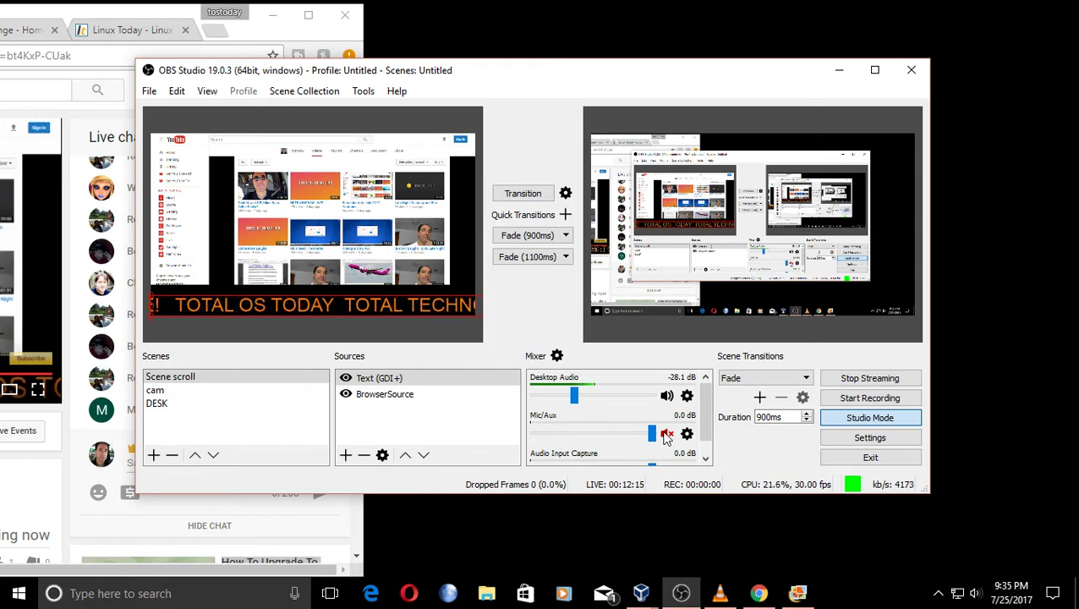
left_click_drag(679, 77, 721, 70)
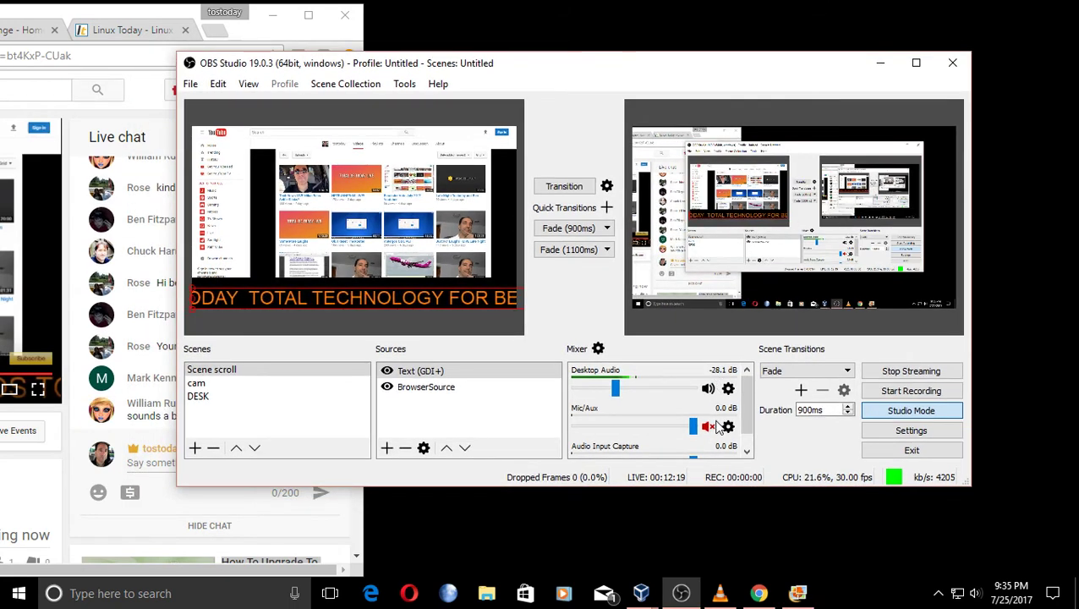
left_click_drag(622, 56, 590, 76)
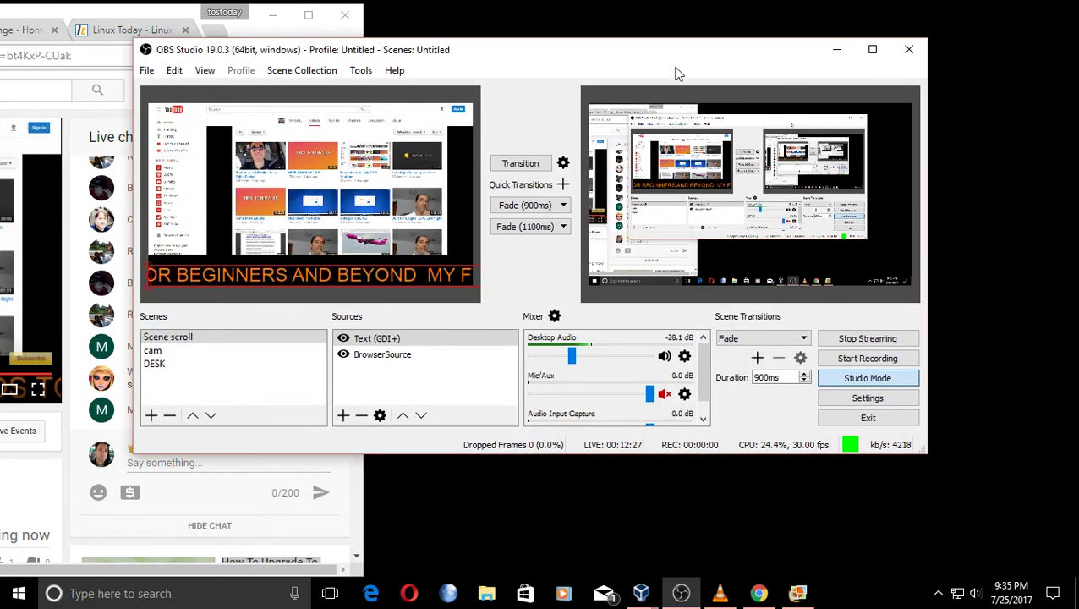
left_click_drag(677, 61, 721, 45)
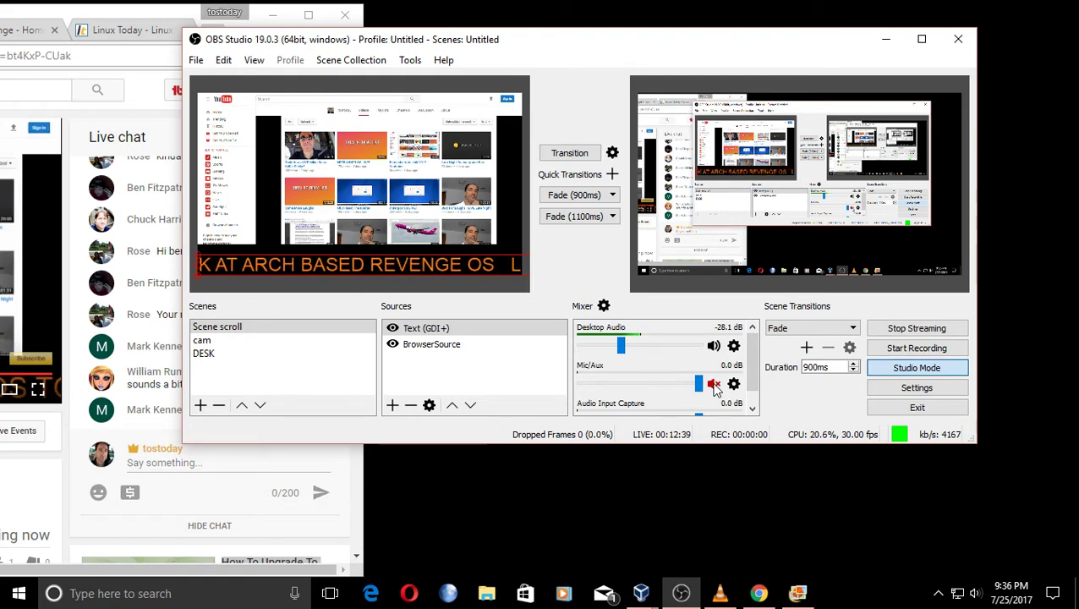
Unmute the Mic/Aux source, nudge the window, and minimize OBS back to the chat.
left_click(714, 384)
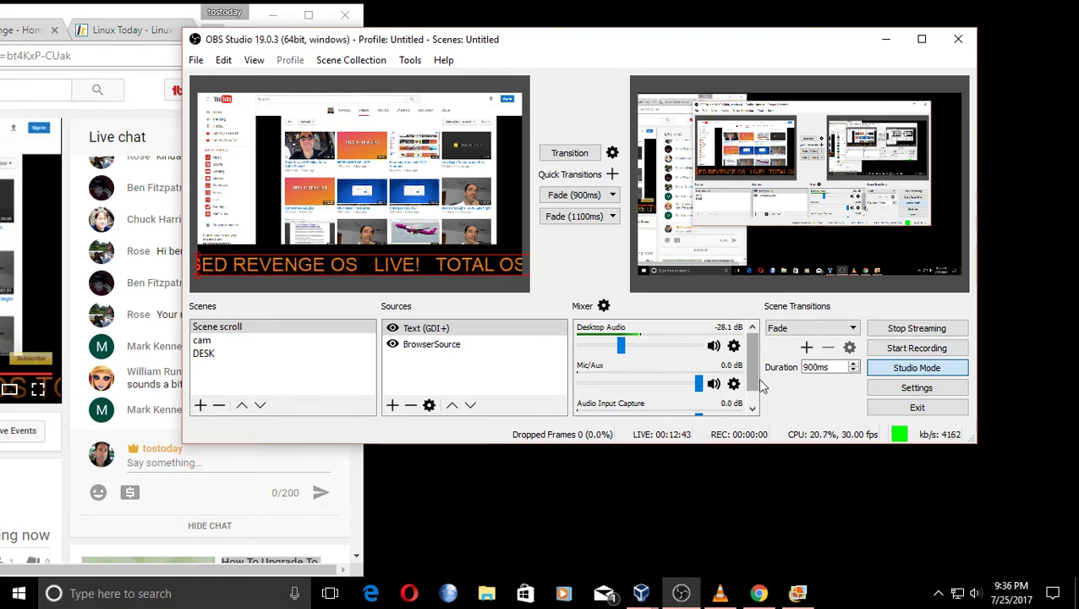
left_click_drag(704, 42, 723, 41)
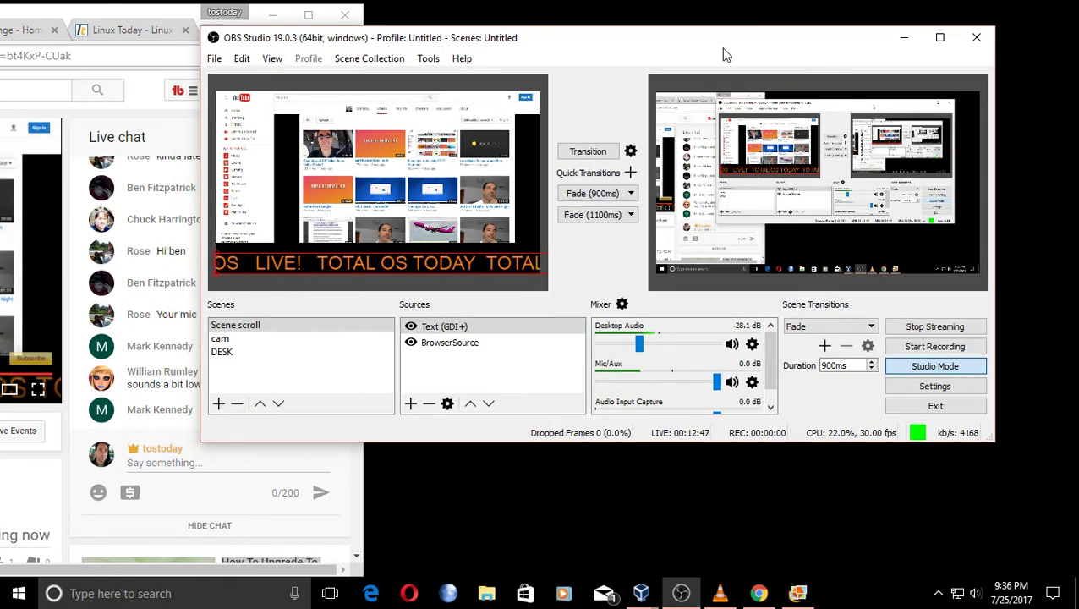
mouse_move(721, 43)
left_mouse_down()
mouse_move(738, 44)
mouse_move(701, 44)
left_mouse_up()
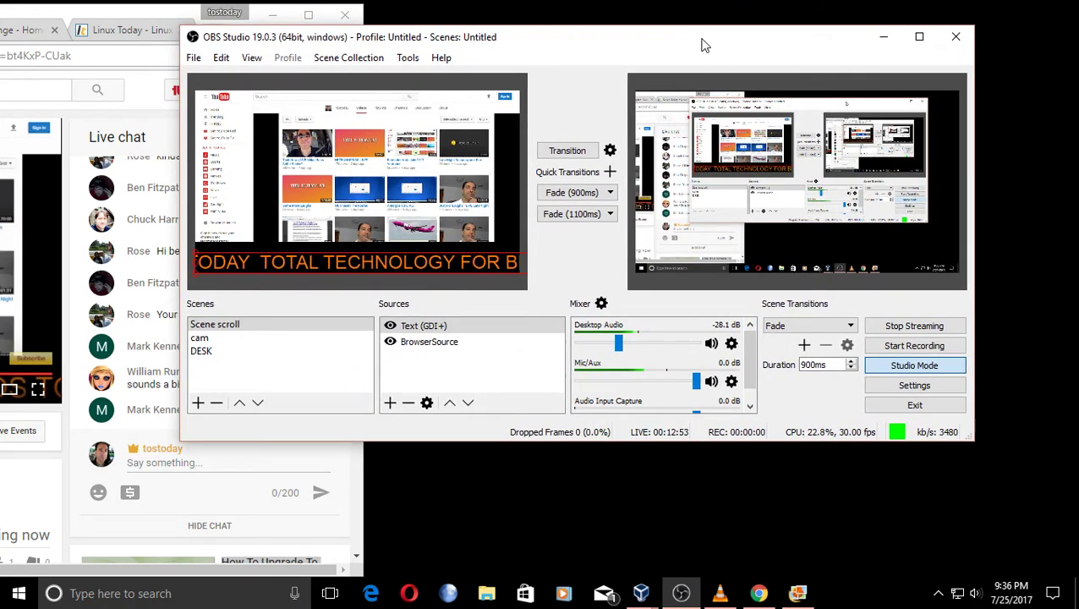
left_click(883, 38)
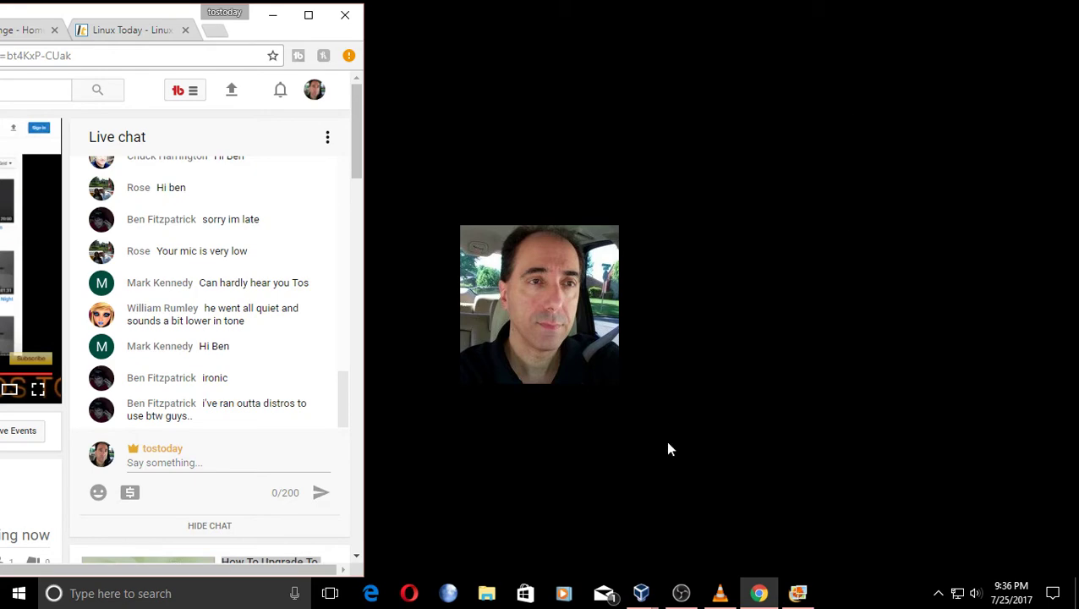
left_click(681, 593)
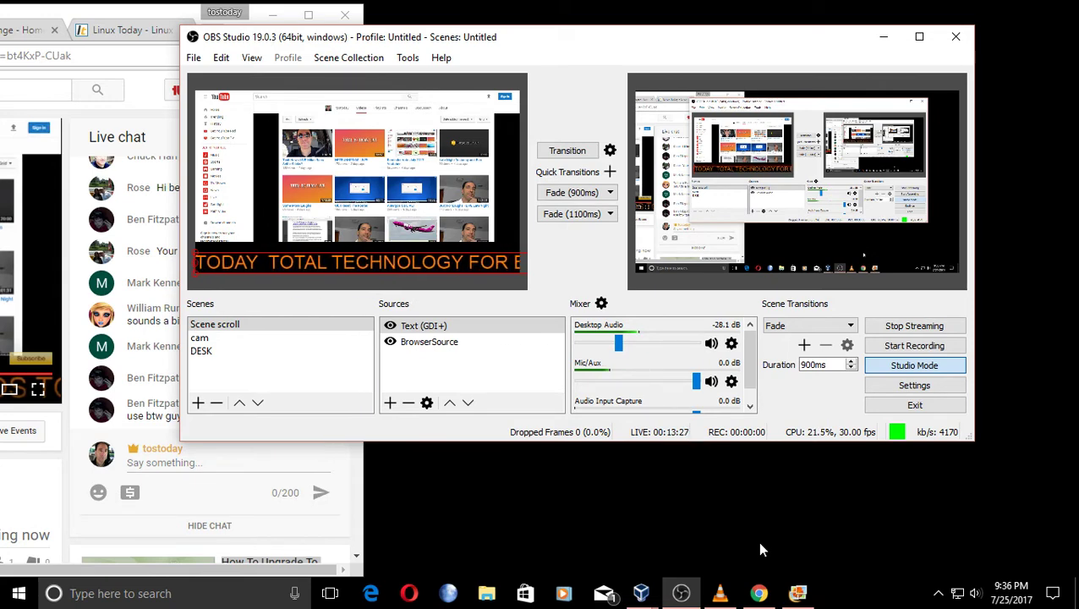
Confirm the USB headset microphone level reads 93 in recording devices, then open the installer screenshots.
left_click(883, 38)
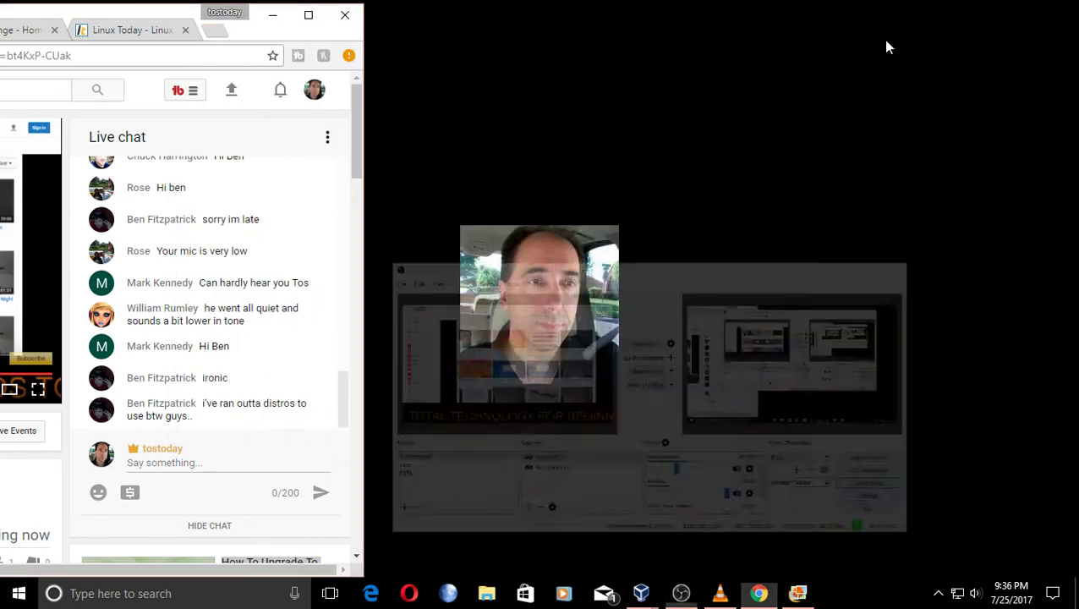
right_click(975, 592)
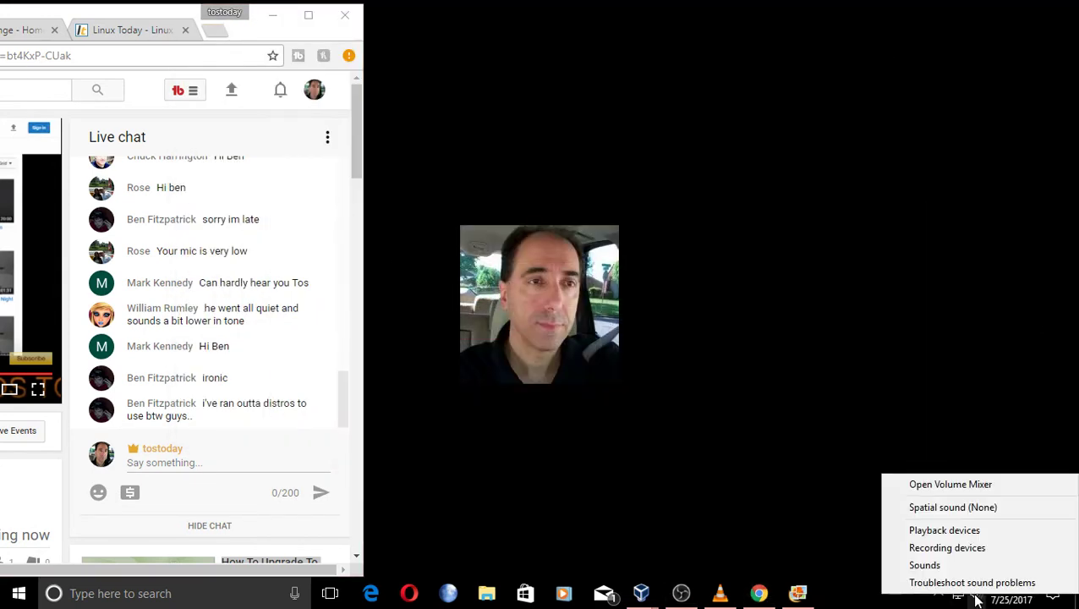
left_click(964, 549)
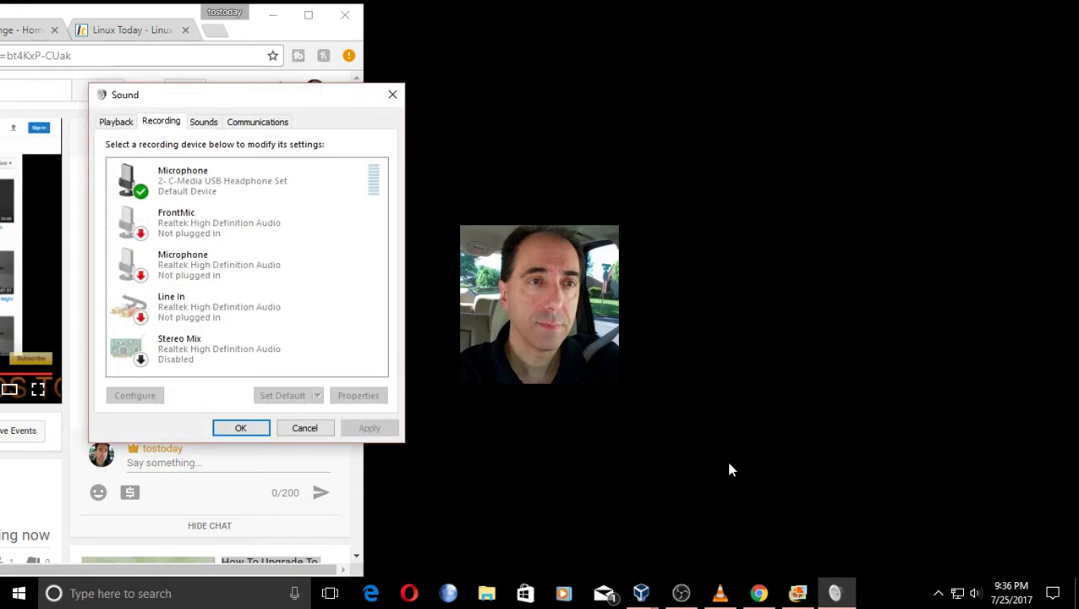
double_click(255, 185)
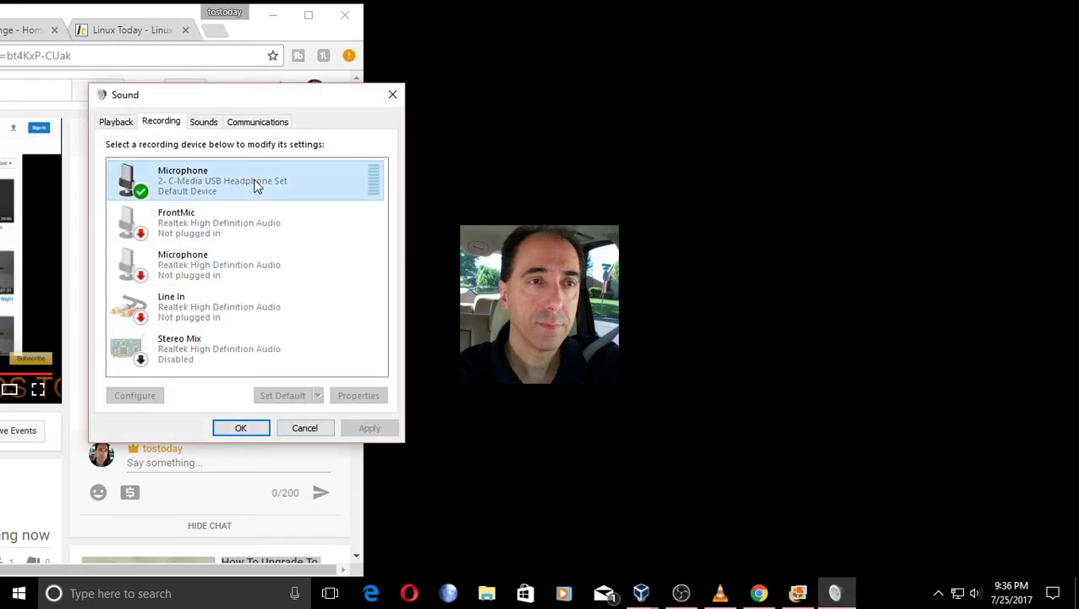
left_click(255, 184)
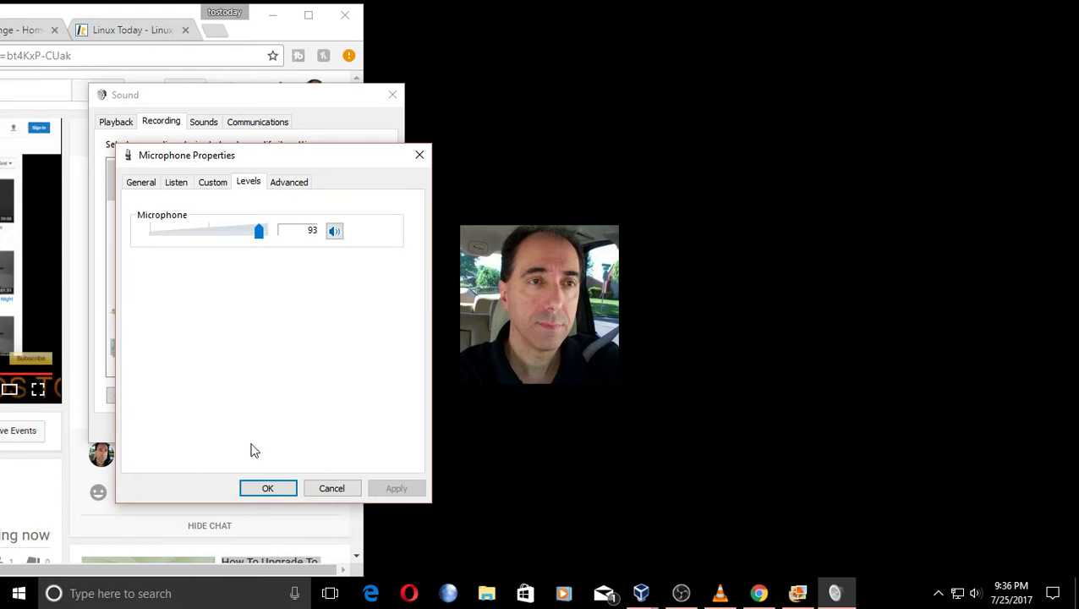
left_click(267, 489)
left_click(237, 427)
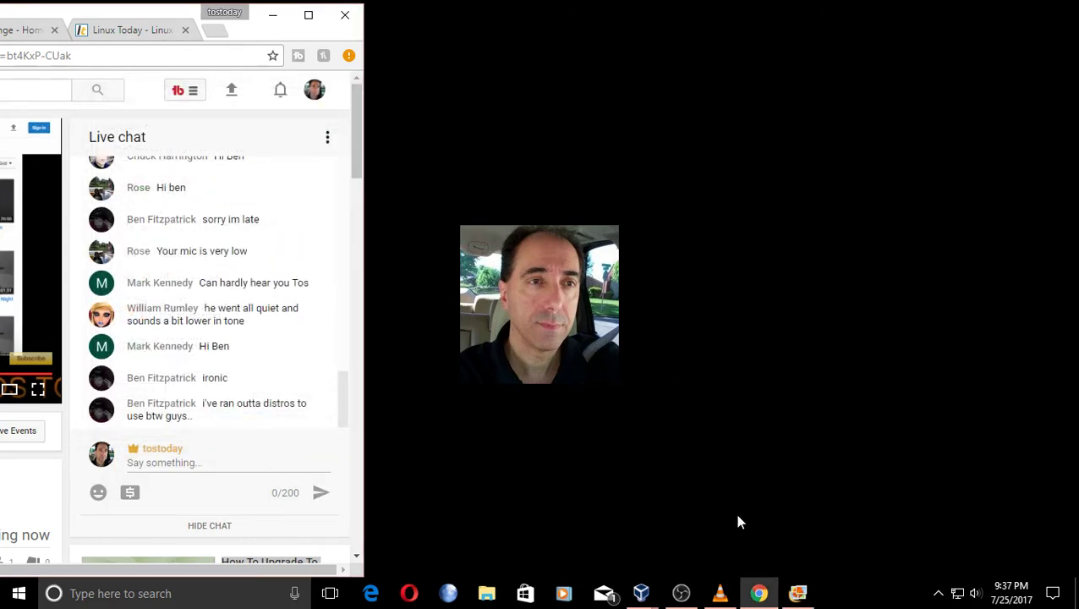
left_click(797, 593)
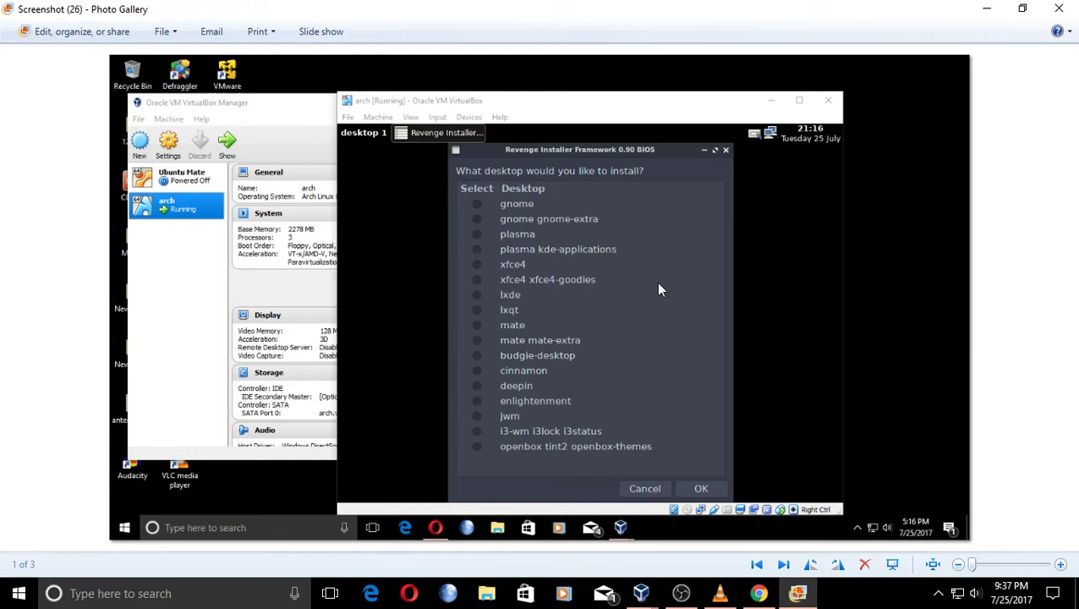
Advance to Screenshot (28) 'Installing Base...', then minimize Photo Gallery and OBS to show the chat.
left_click(781, 565)
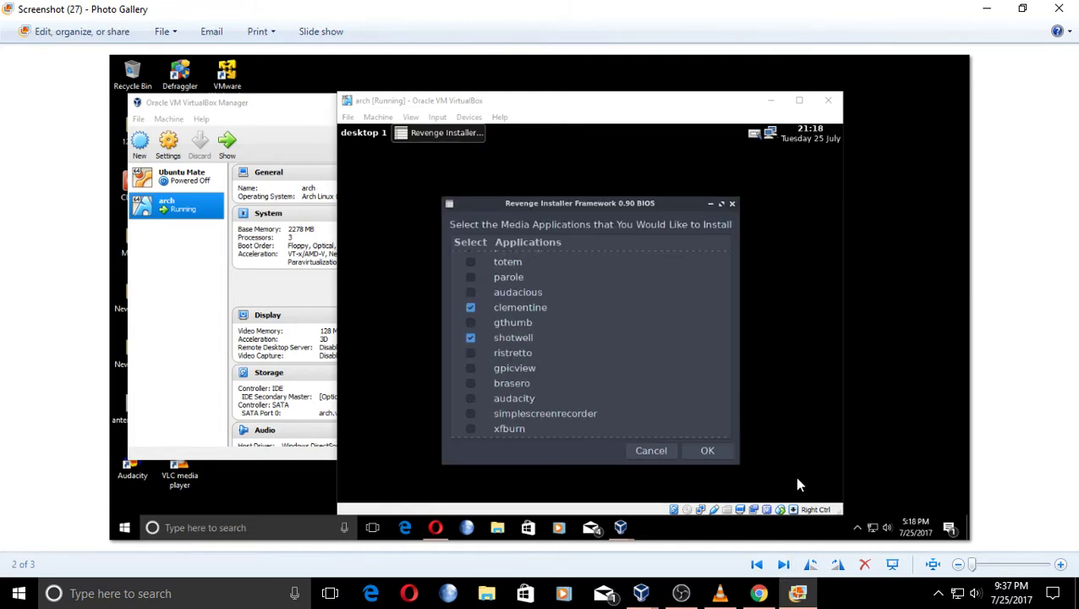
left_click(783, 565)
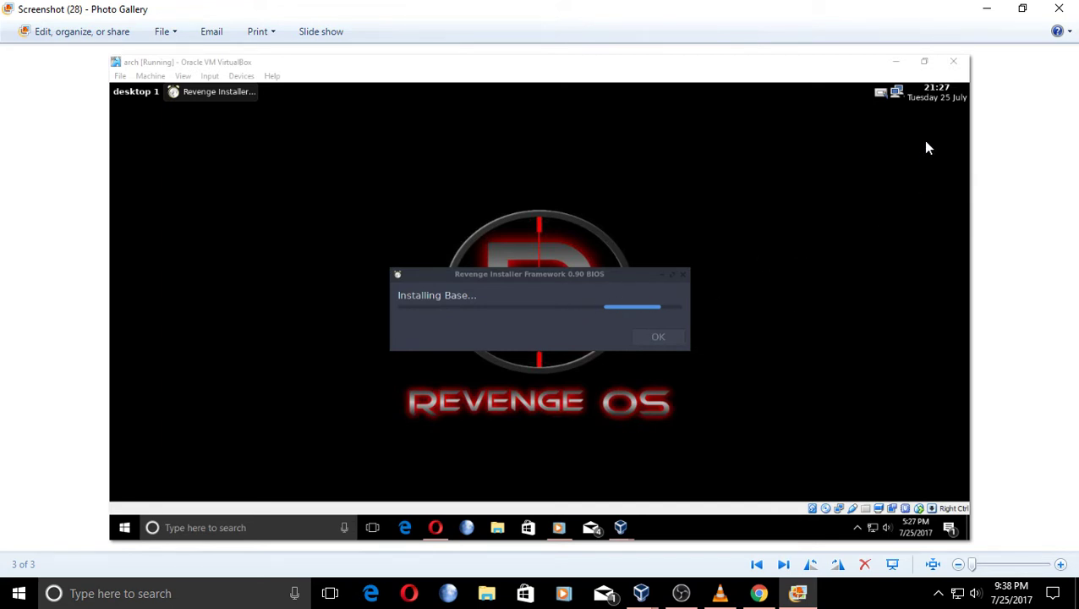
left_click(987, 9)
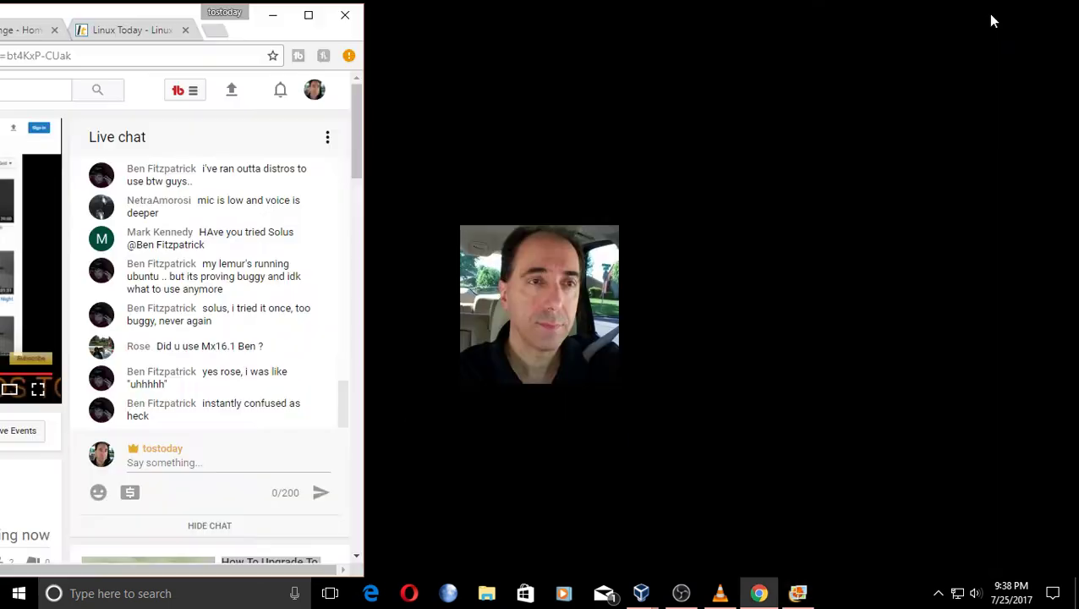
left_click(681, 592)
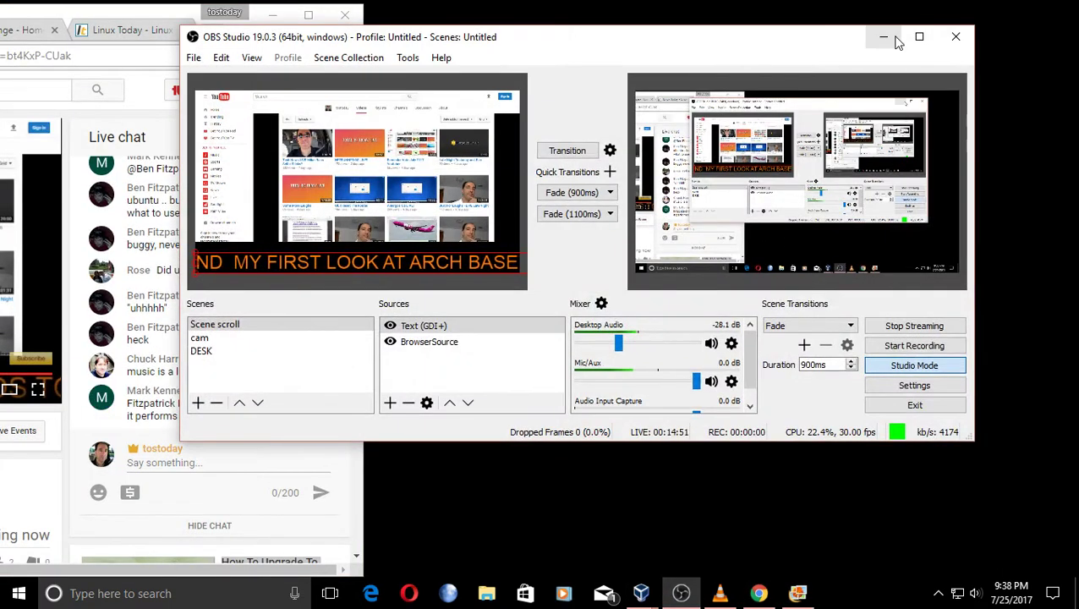
left_click(886, 32)
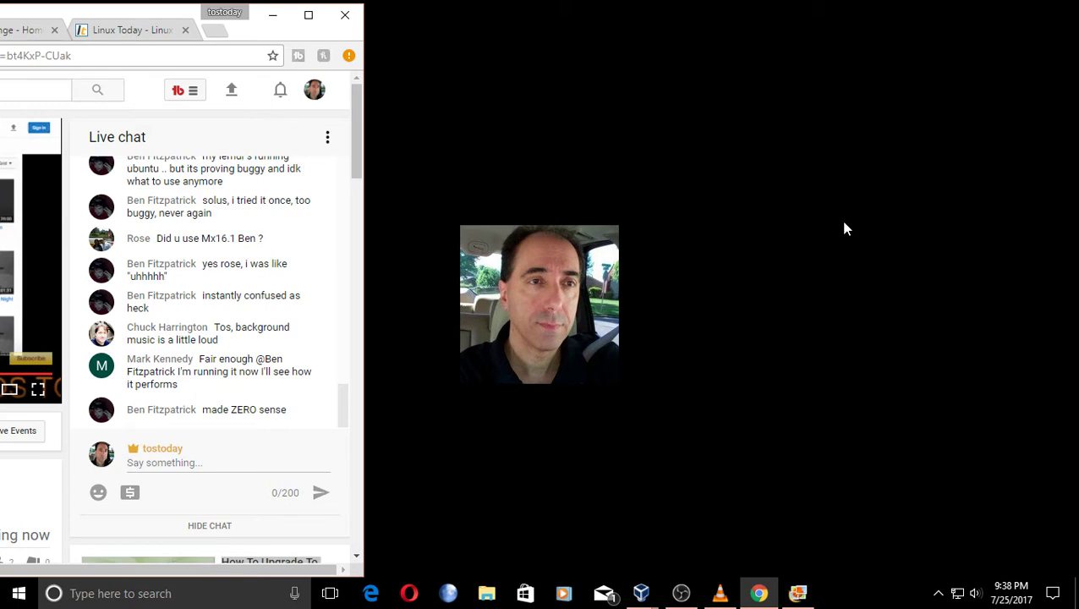
Scroll up through the live chat and back down to the newest 'mx imho, easy to use' message.
scroll(265, 277, "up", 1)
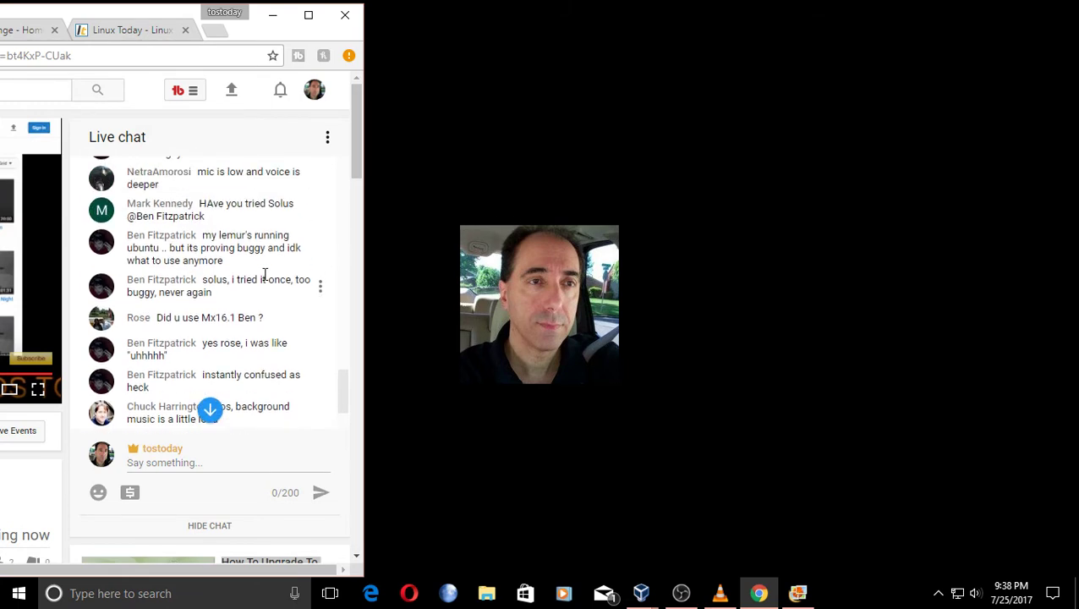
scroll(264, 276, "up", 2)
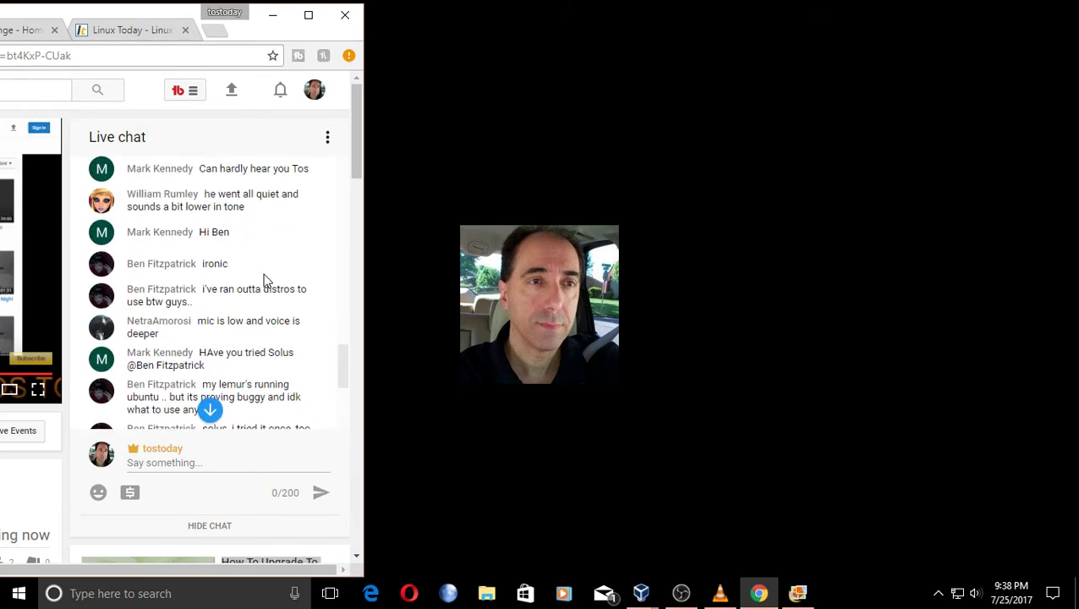
scroll(265, 275, "down", 2)
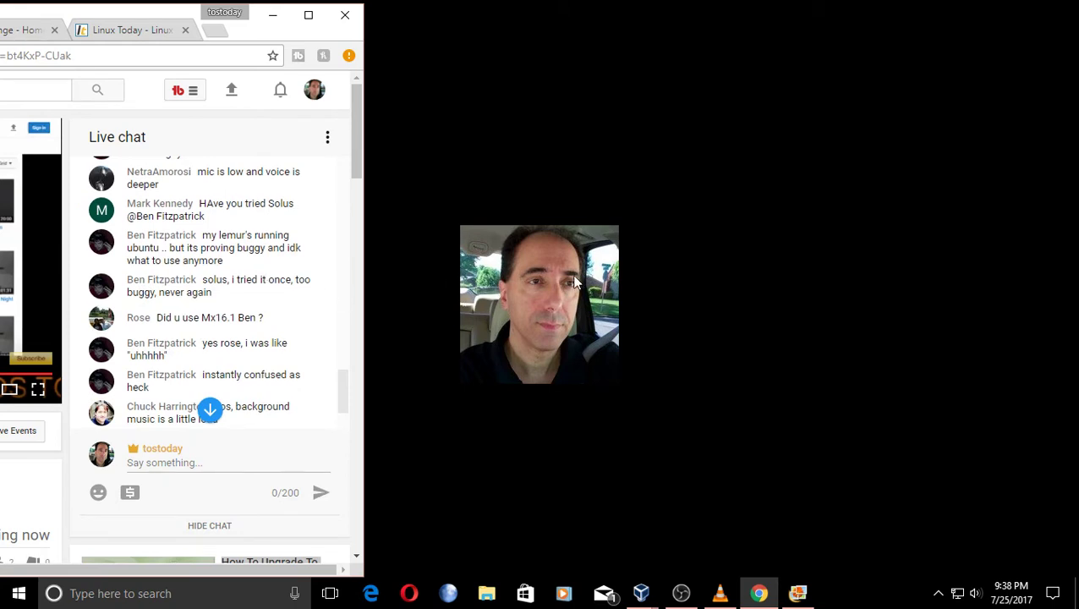
scroll(193, 315, "down", 2)
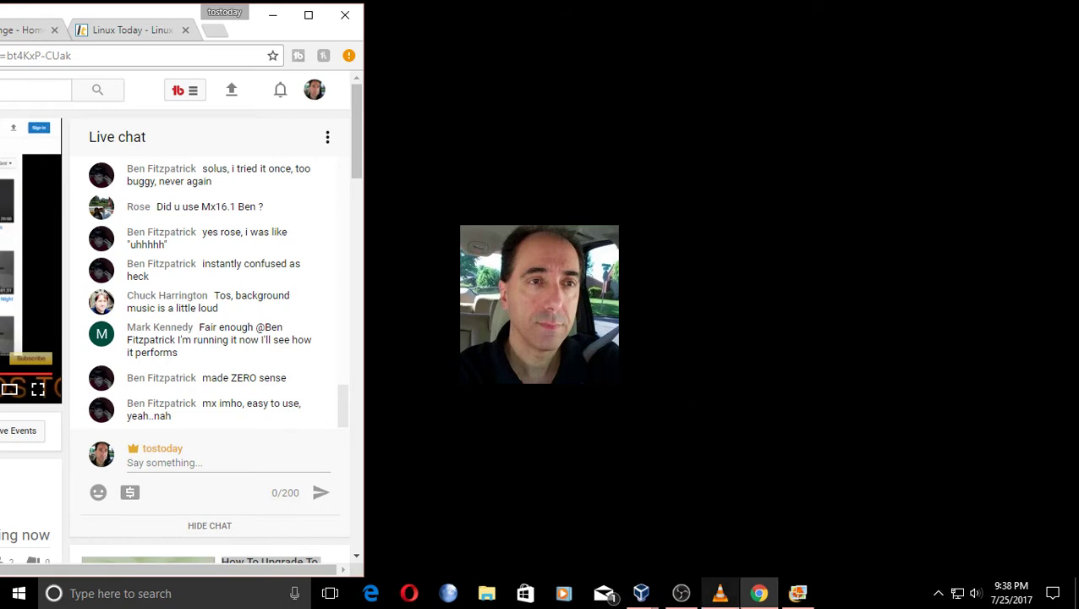
Drag the OBS Mixer's Desktop Audio slider from -28.1 dB down to -53.2 dB, then minimize OBS.
left_click(681, 593)
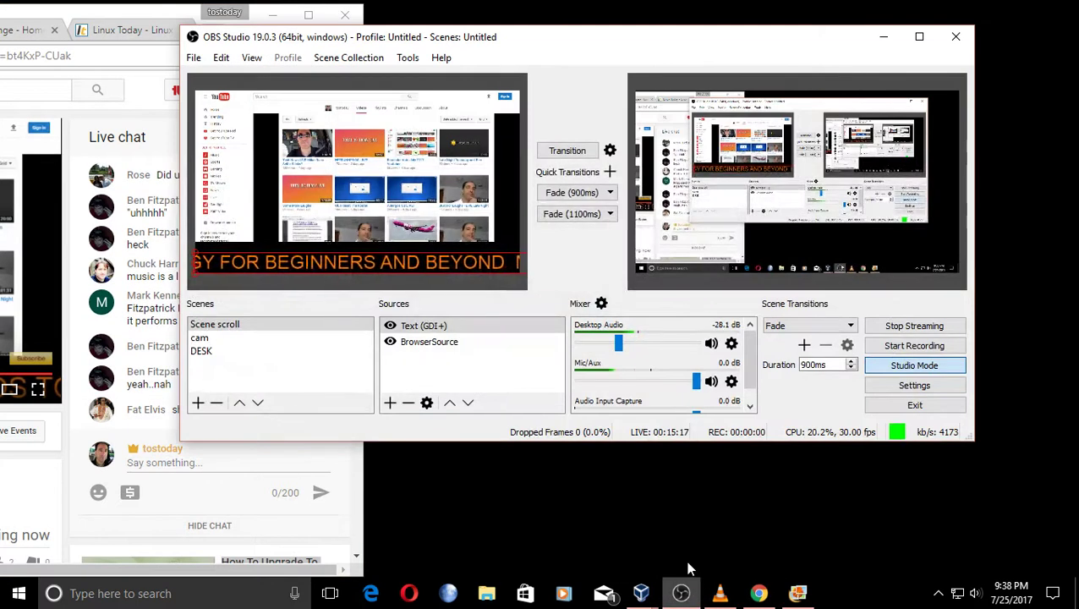
left_click_drag(619, 344, 596, 346)
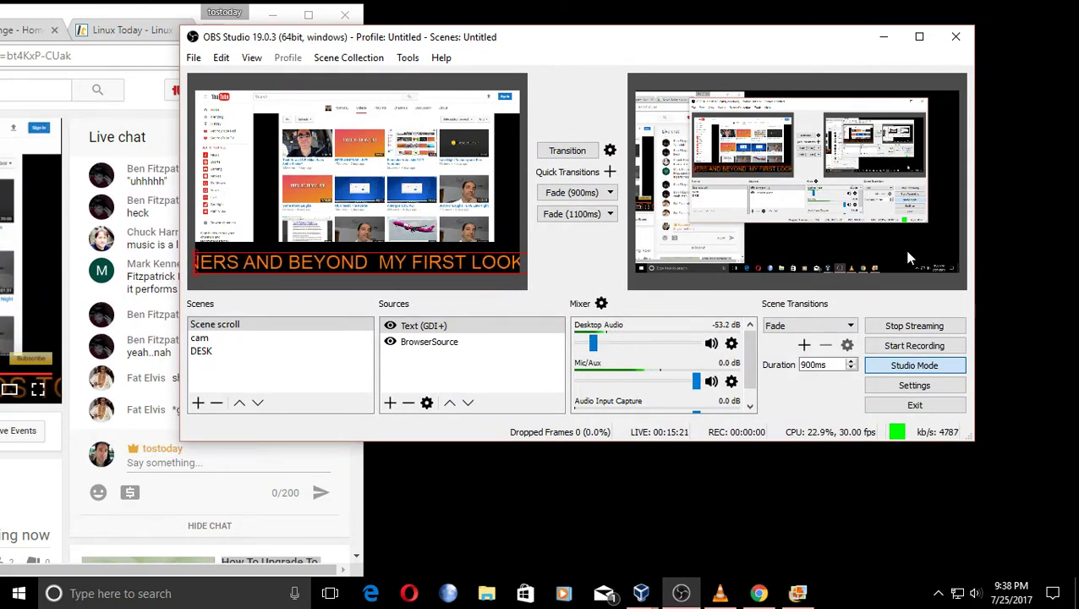
left_click(883, 37)
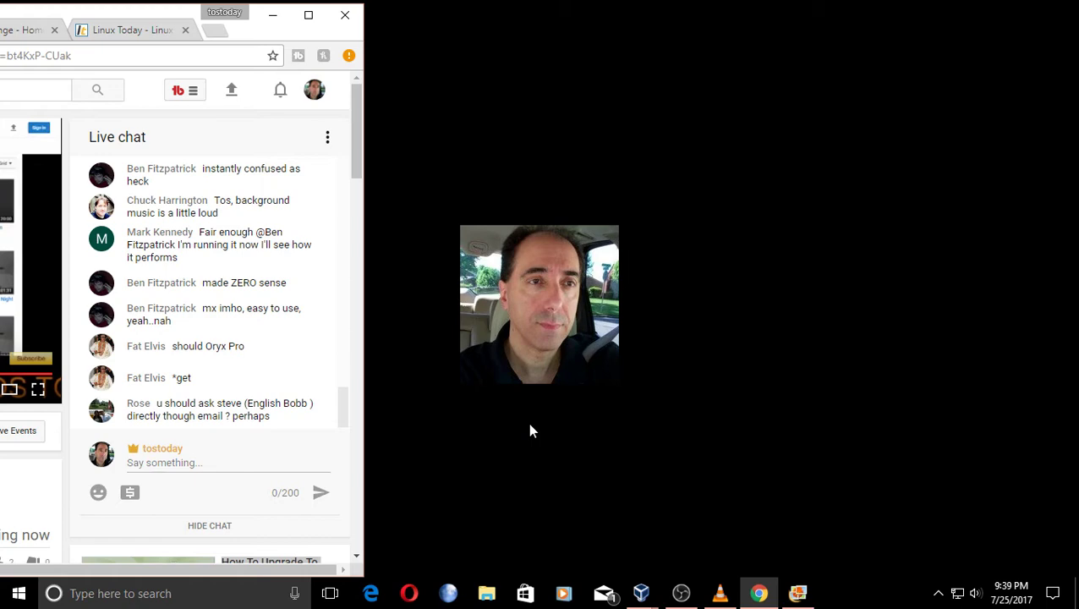
left_click(688, 594)
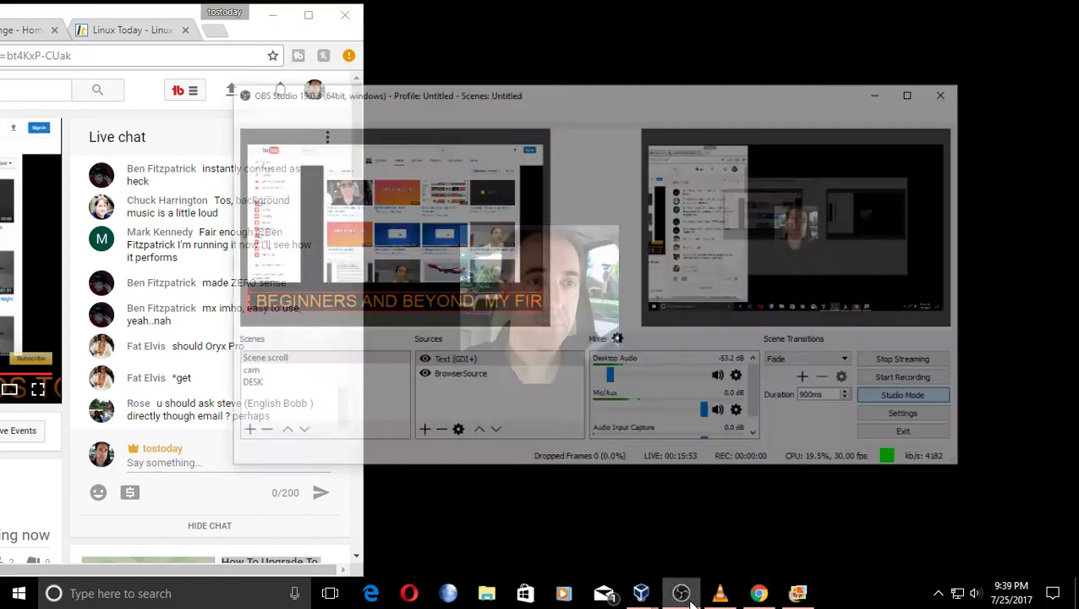
scroll(751, 390, "down", 1)
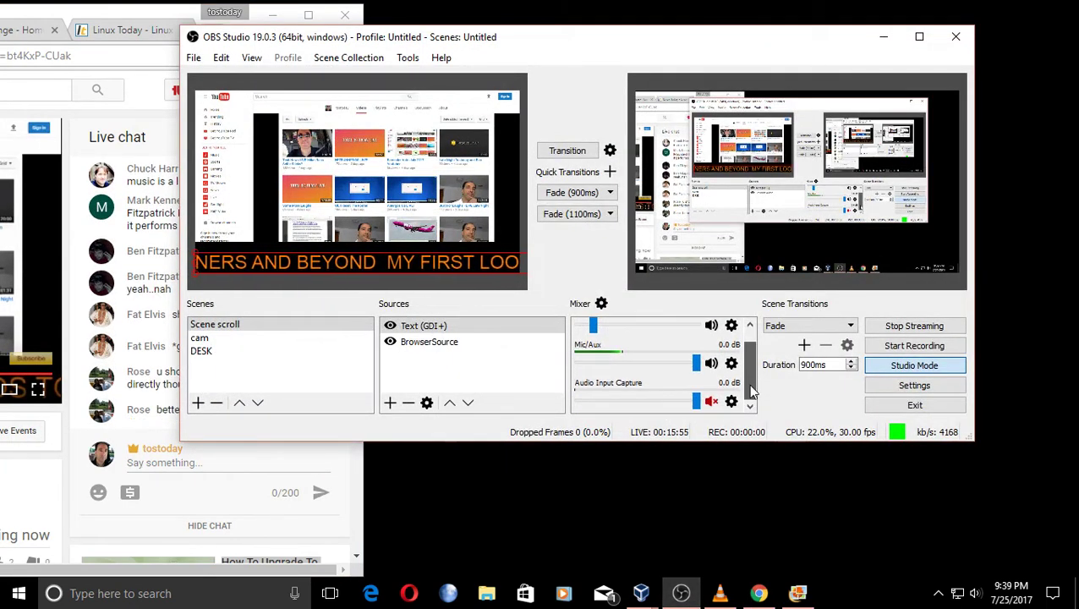
scroll(751, 390, "up", 1)
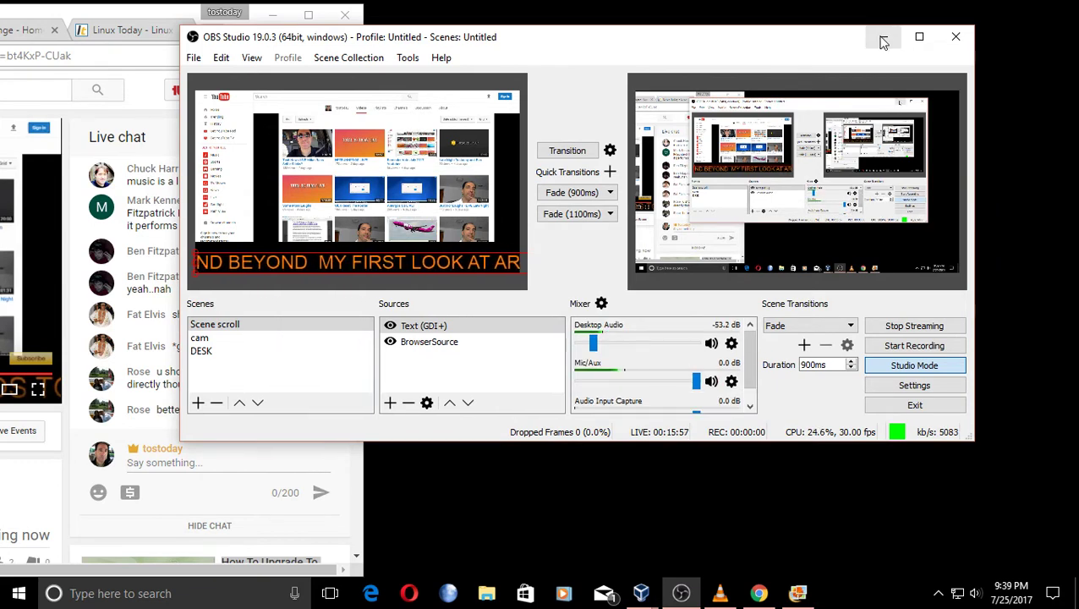
left_click(882, 41)
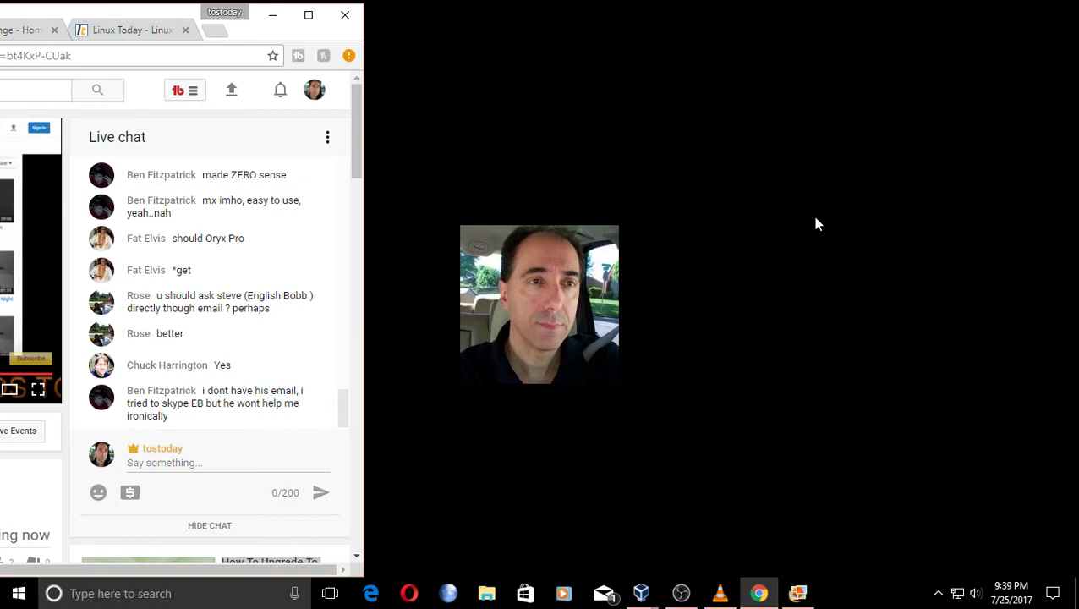
Restore Chrome, switch to the OB Revenge tab, and maximize the browser window.
left_click(761, 593)
left_click(764, 593)
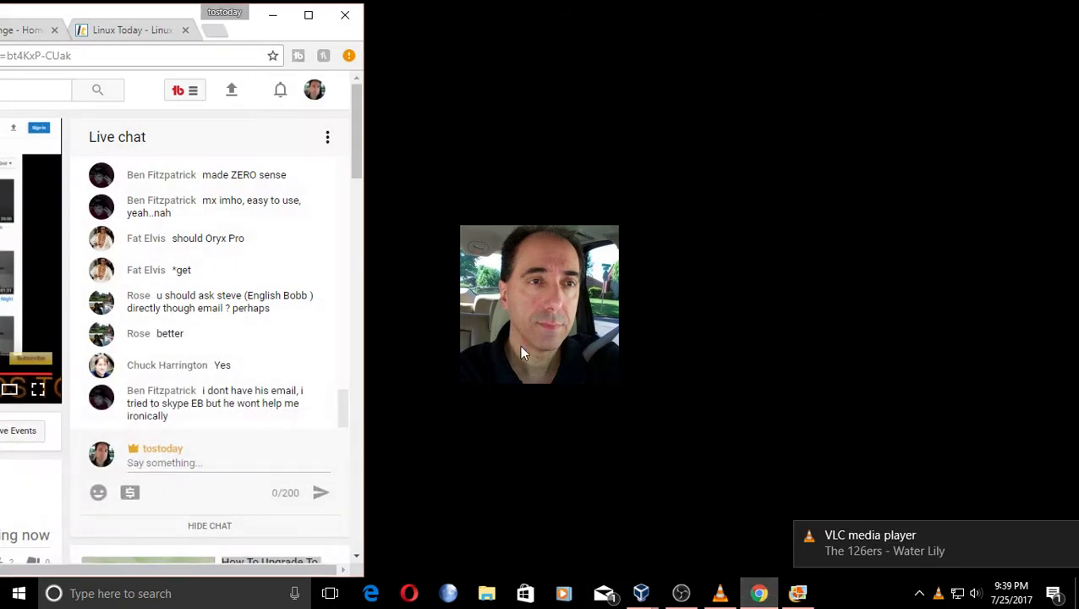
left_click_drag(168, 20, 627, 18)
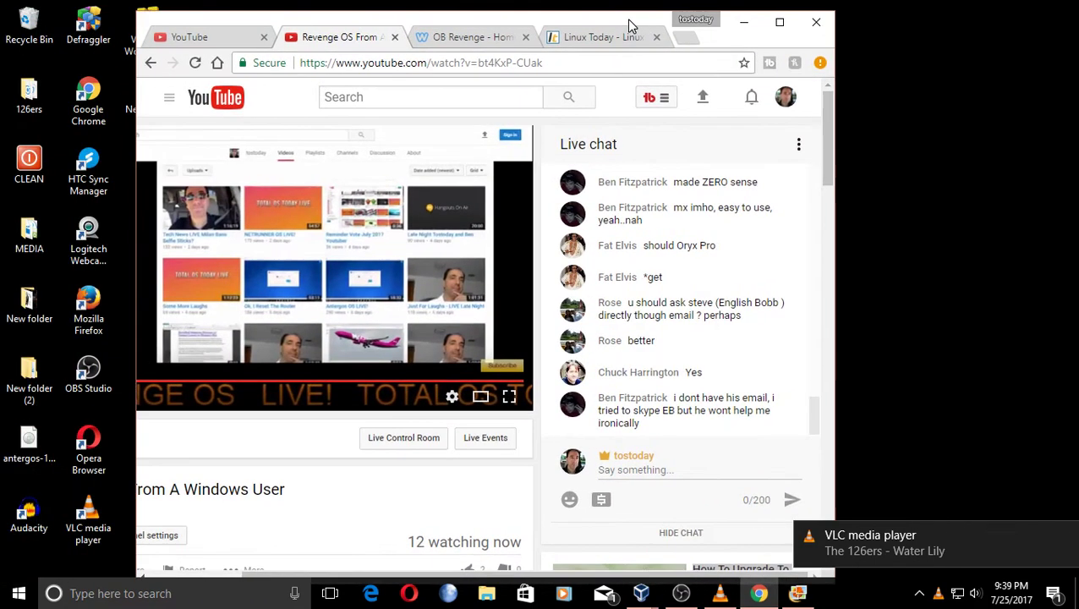
left_click(472, 37)
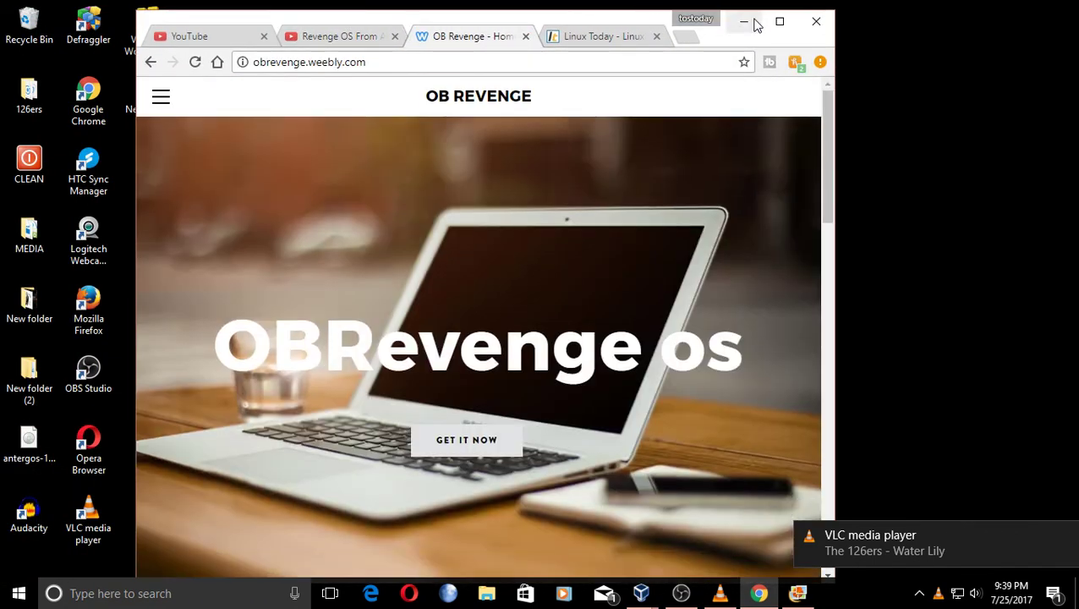
left_click(779, 21)
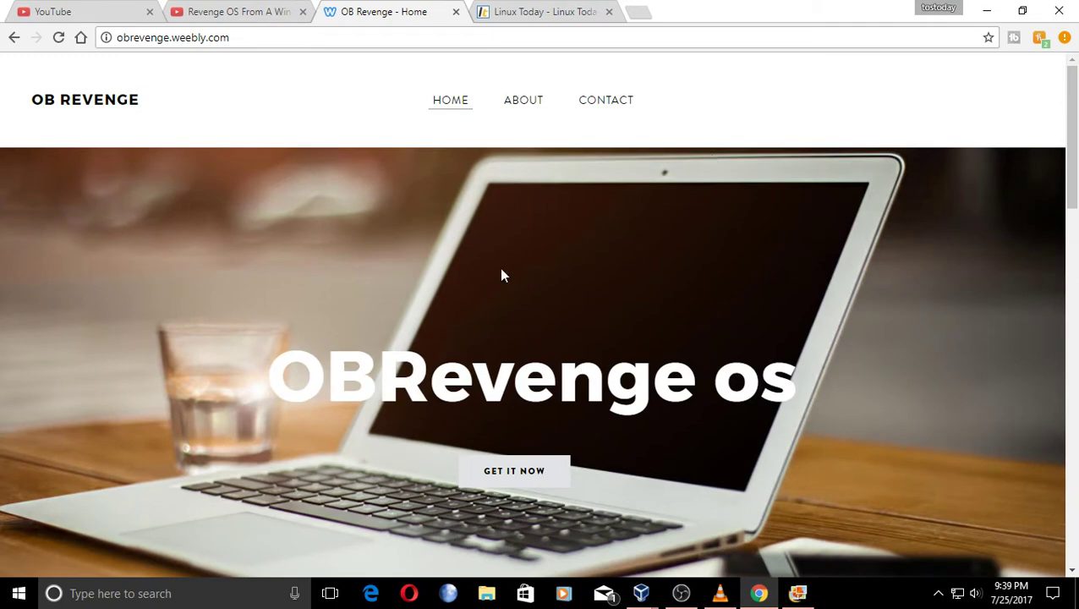
Scroll the OB Revenge home page and follow GET IT NOW to the 'Let's Chat' contact page.
scroll(598, 221, "down", 8)
scroll(599, 221, "up", 5)
scroll(600, 220, "down", 2)
scroll(601, 217, "down", 15)
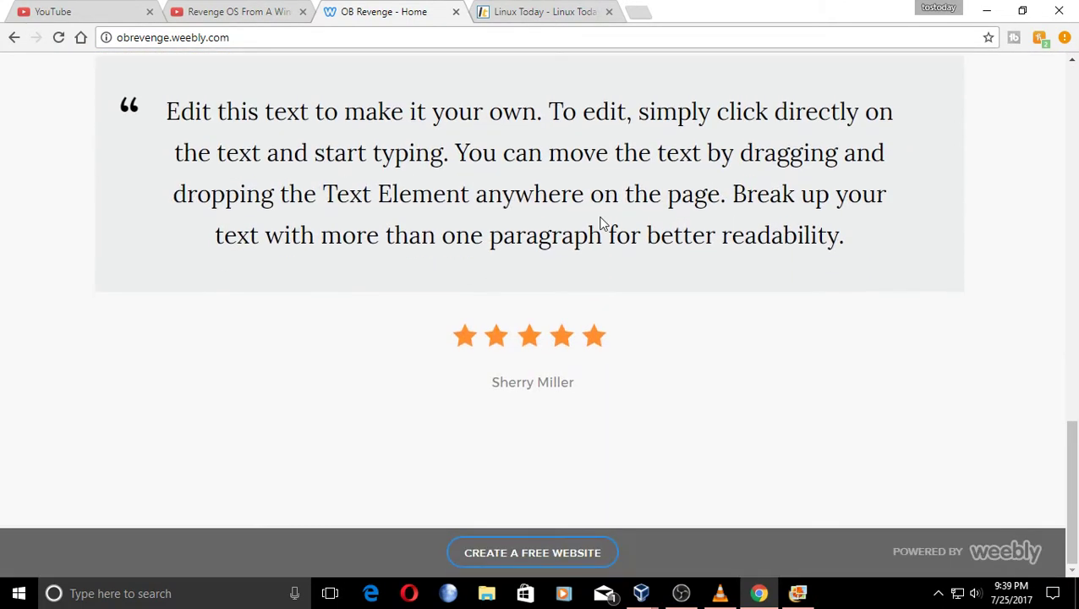
scroll(752, 477, "up", 20)
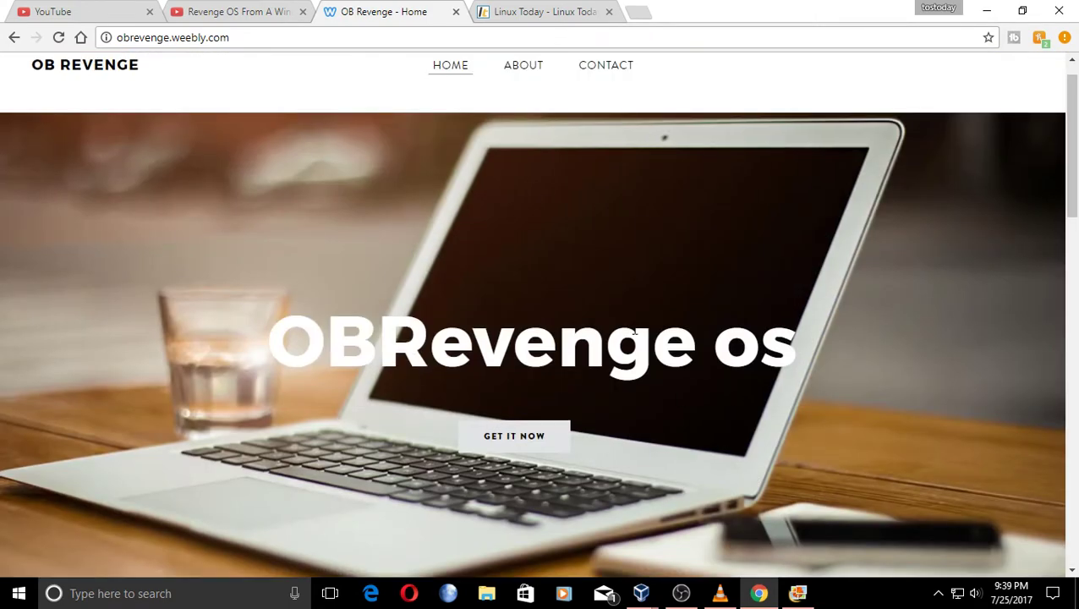
scroll(635, 333, "down", 2)
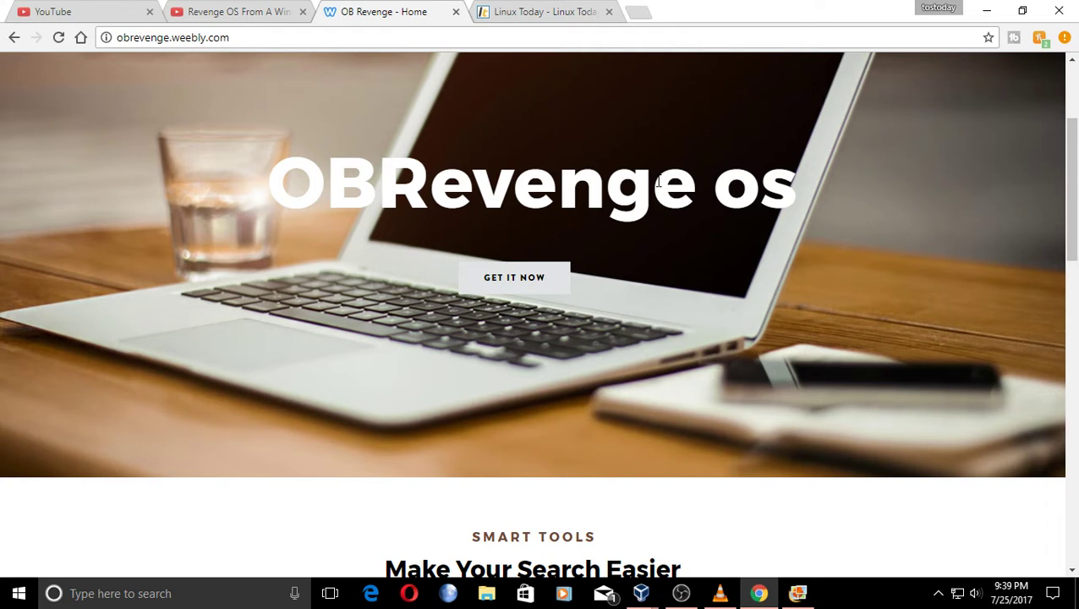
left_click(510, 284)
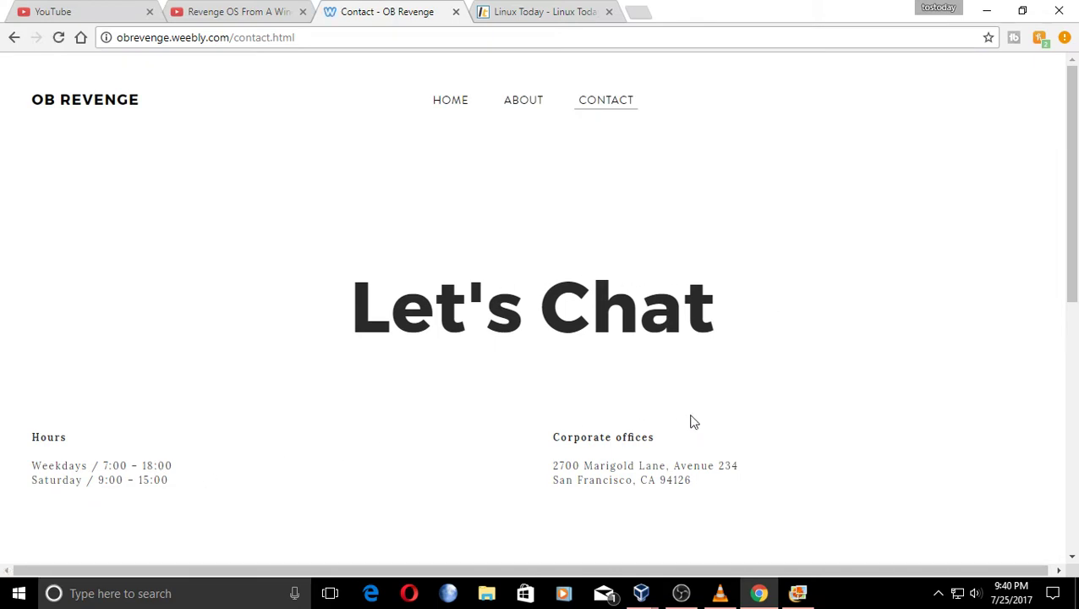
Scroll to the contact page map and back, then check the stream and Creator Studio tabs before returning to Contact.
scroll(691, 420, "down", 6)
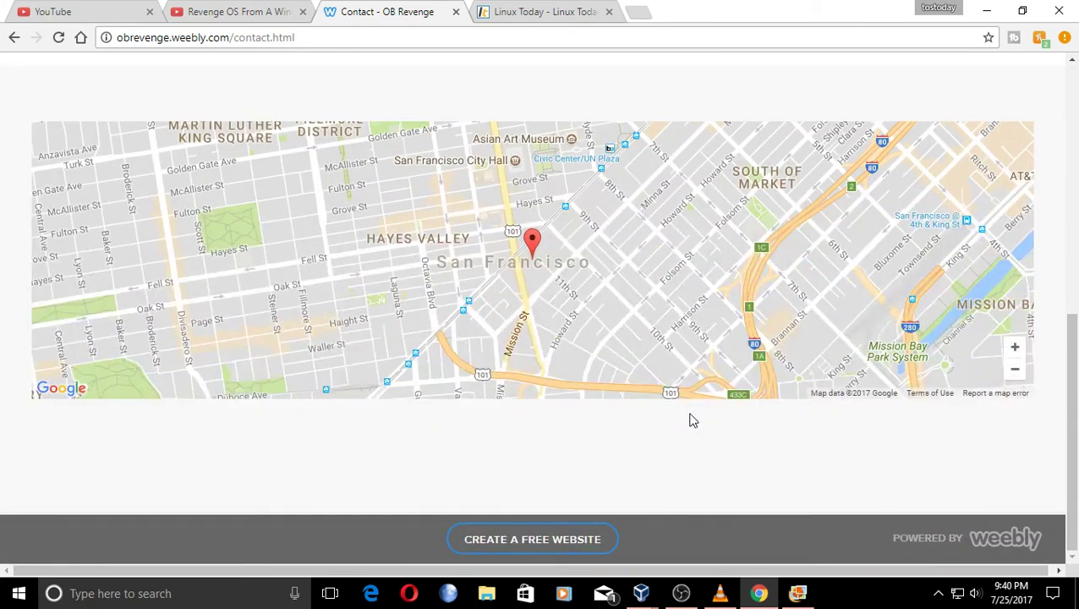
scroll(654, 338, "up", 6)
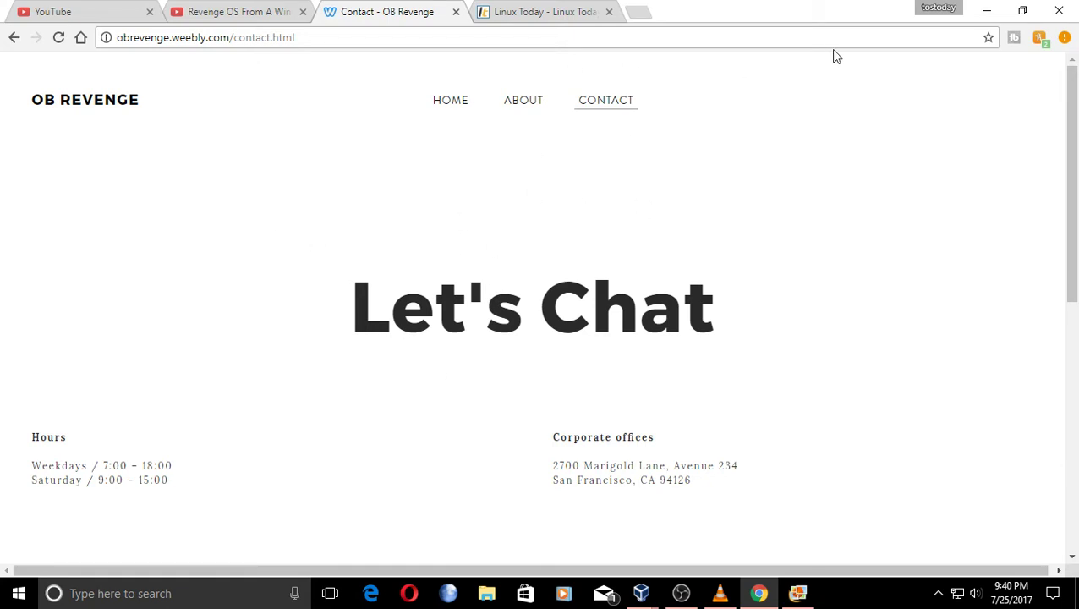
left_click(986, 12)
left_click(758, 592)
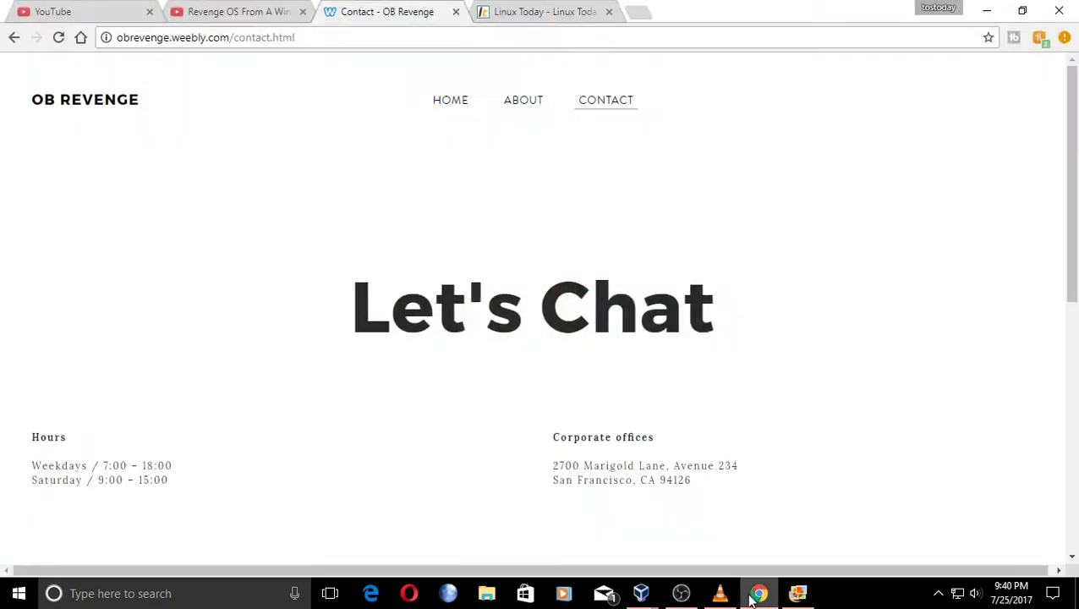
left_click(206, 18)
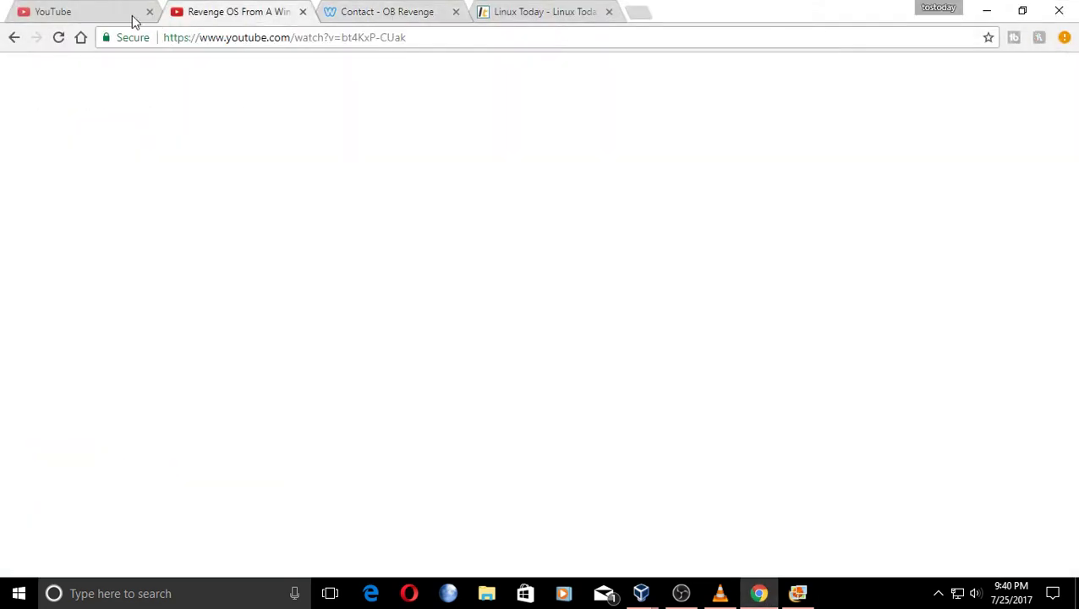
left_click(130, 19)
left_click(429, 17)
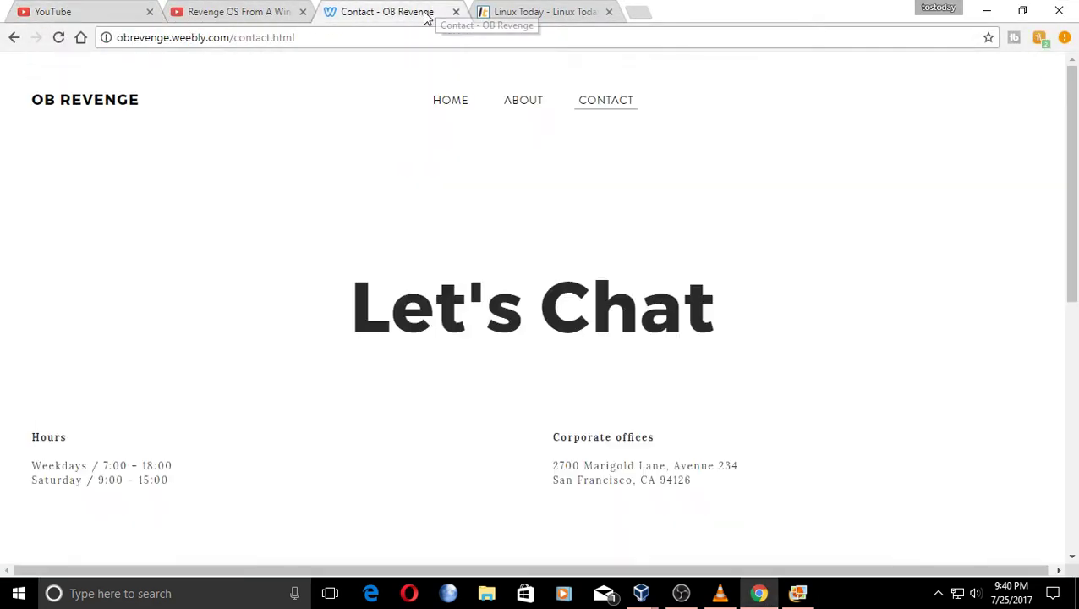
Unlock the running arch VM's desktop with the account password, then switch back to Chrome.
left_click(978, 14)
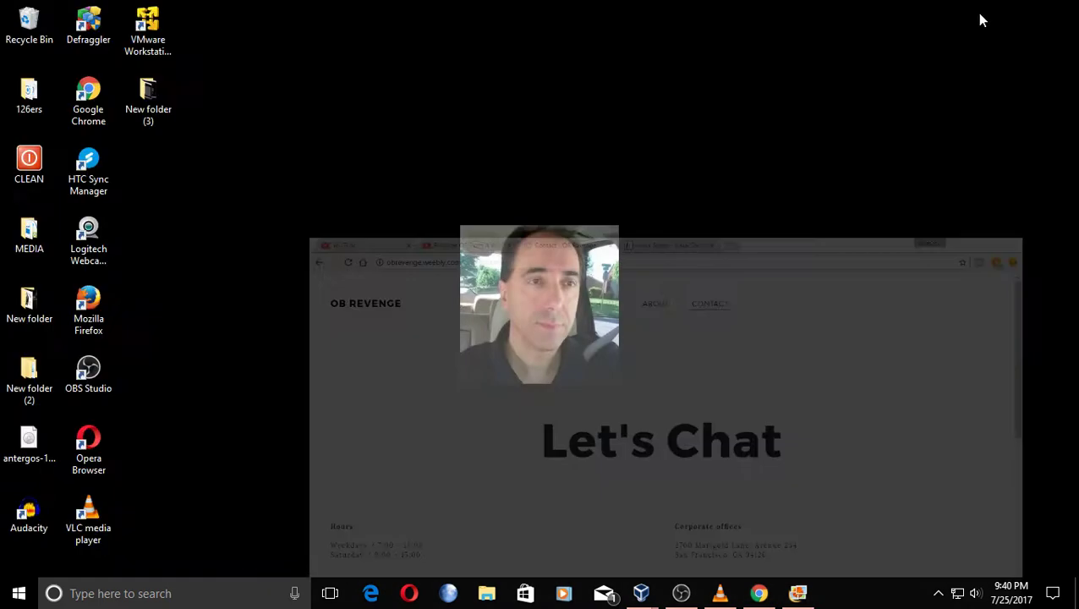
mouse_move(772, 594)
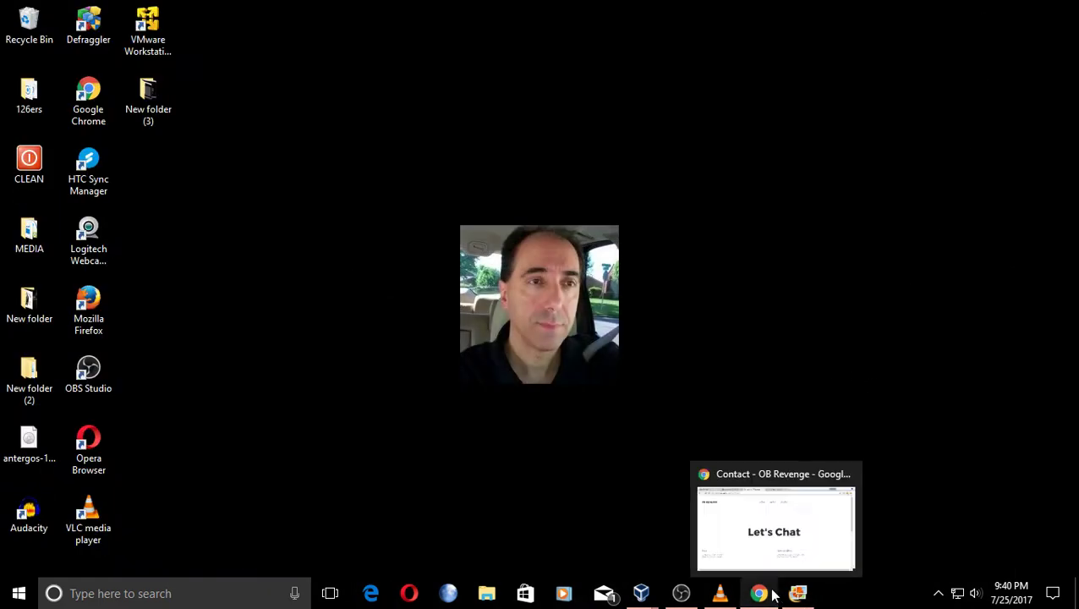
mouse_move(643, 596)
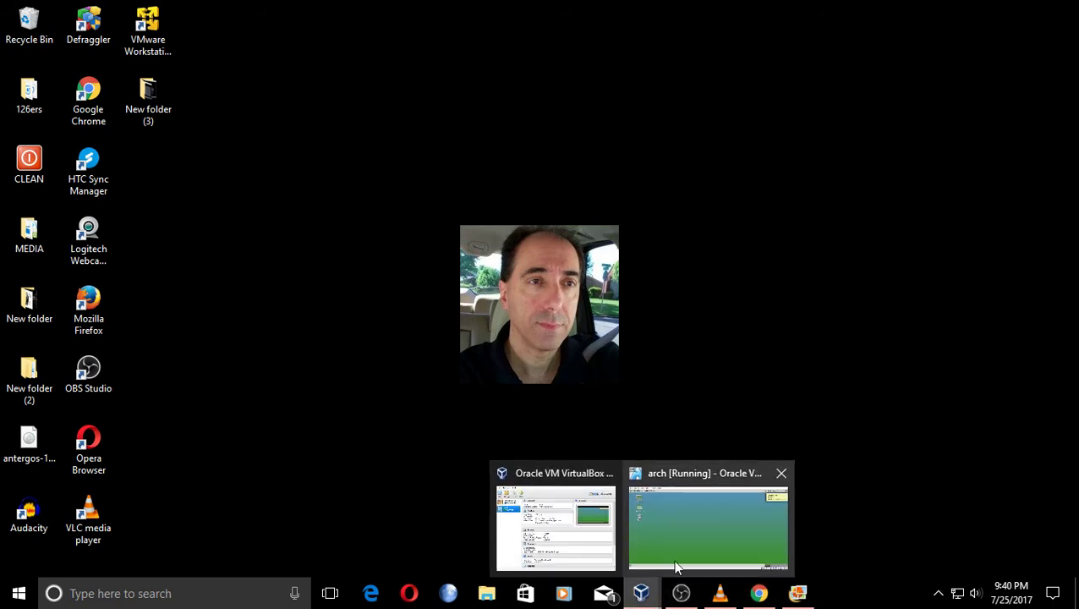
left_click(677, 554)
mouse_move(673, 166)
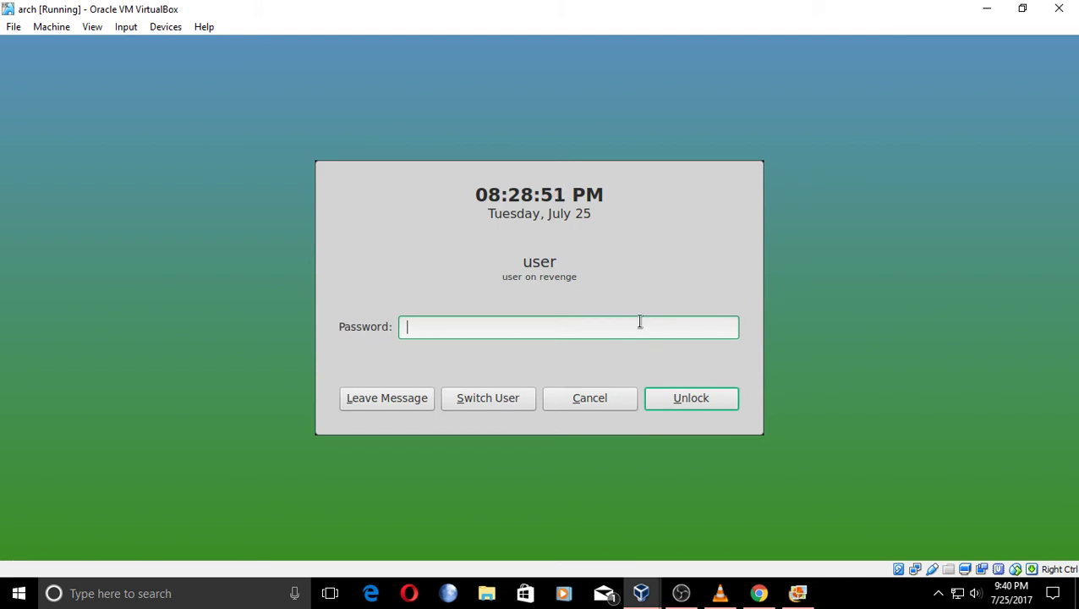
type("••")
key("Return")
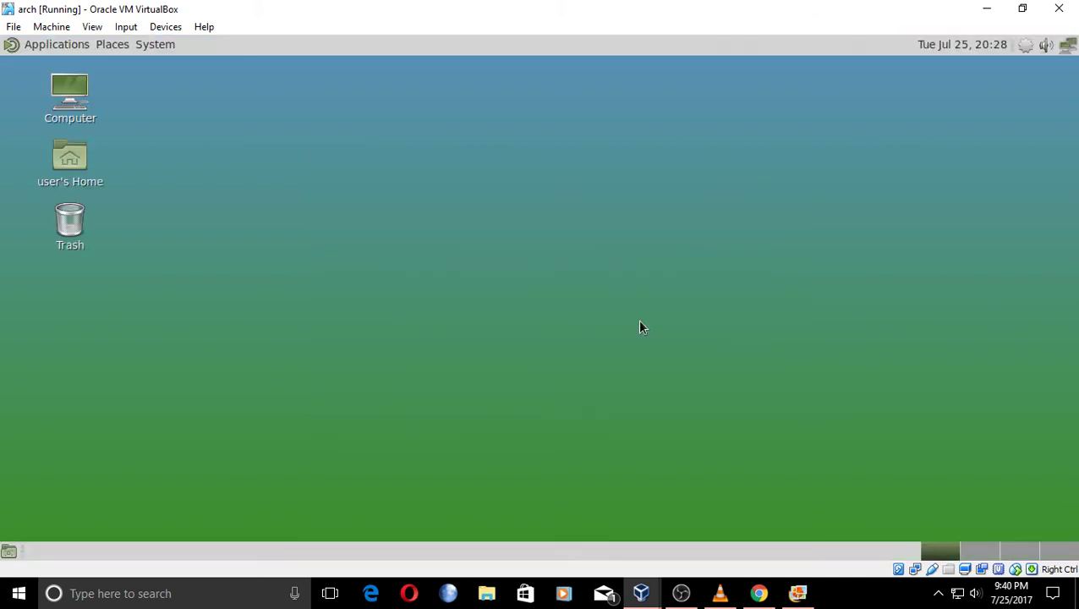
left_click(760, 594)
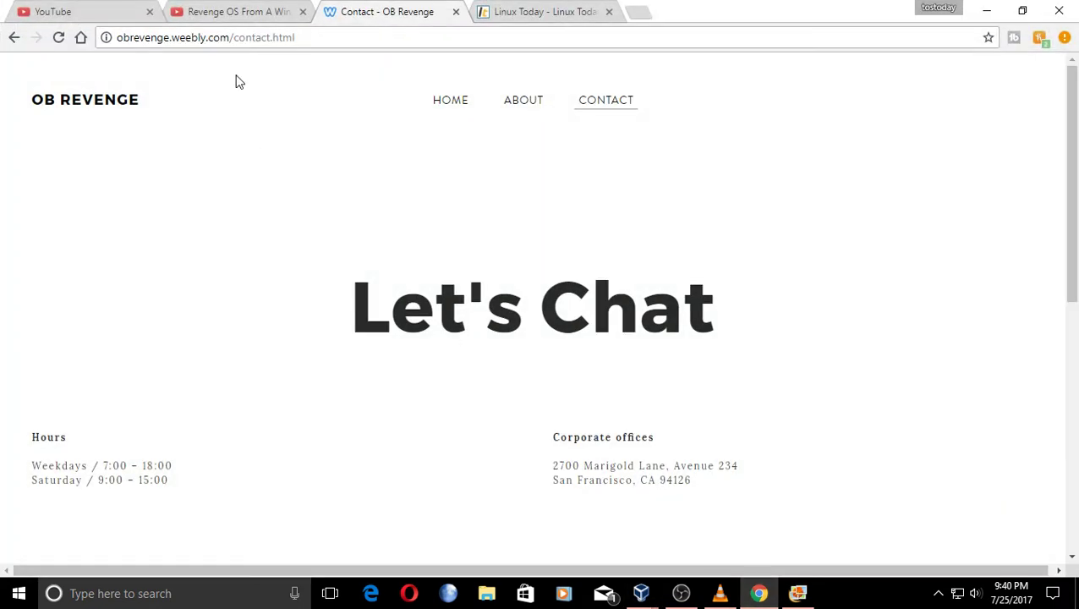
Open the Revenge OS stream tab, restore Chrome to a smaller window and move it left.
left_click(237, 11)
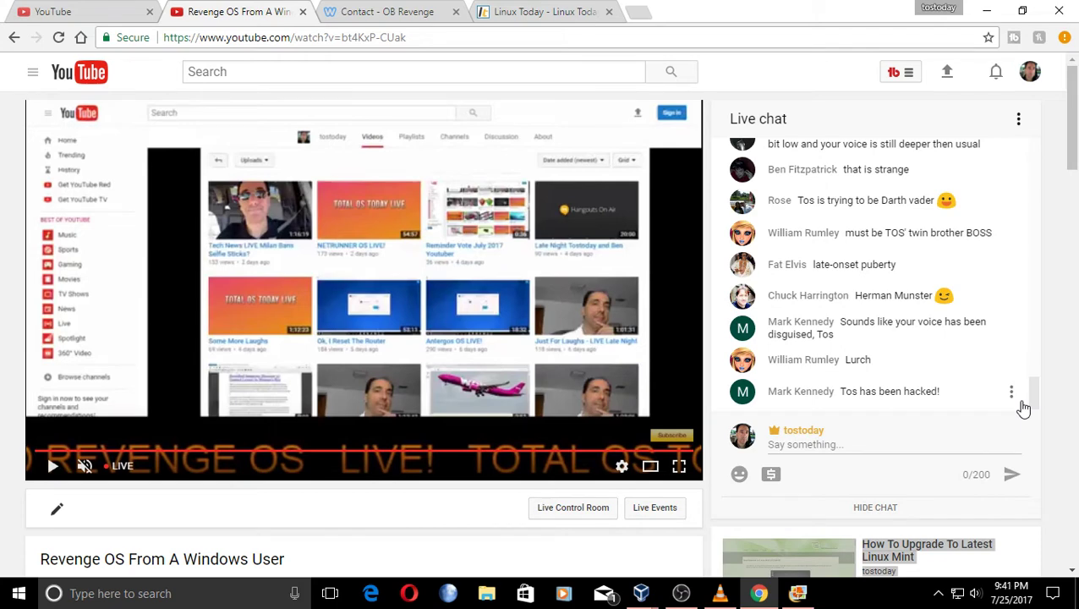
double_click(819, 14)
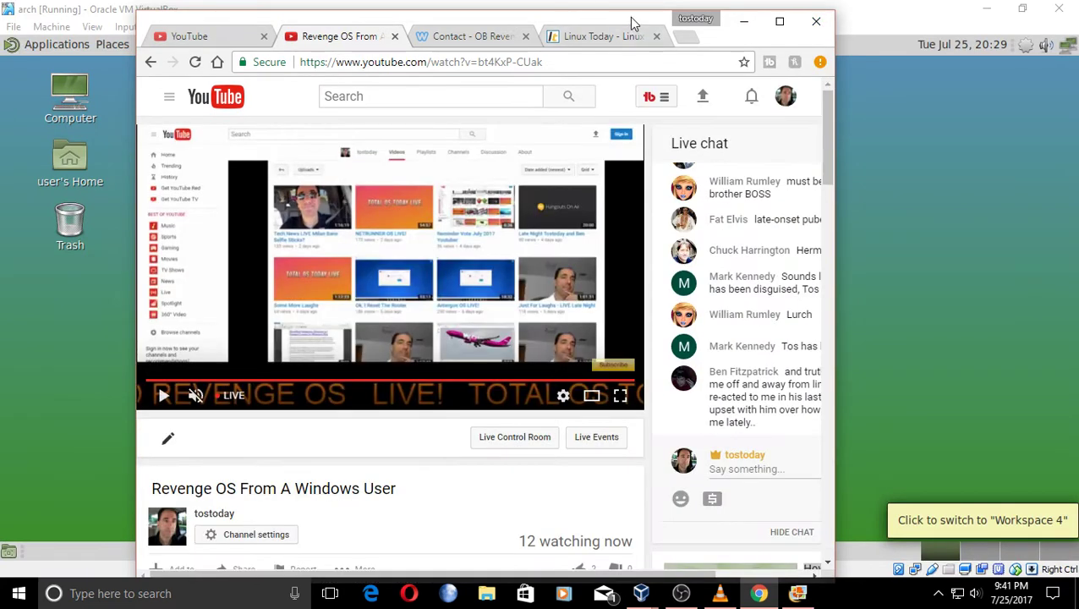
left_click_drag(629, 16, 344, 23)
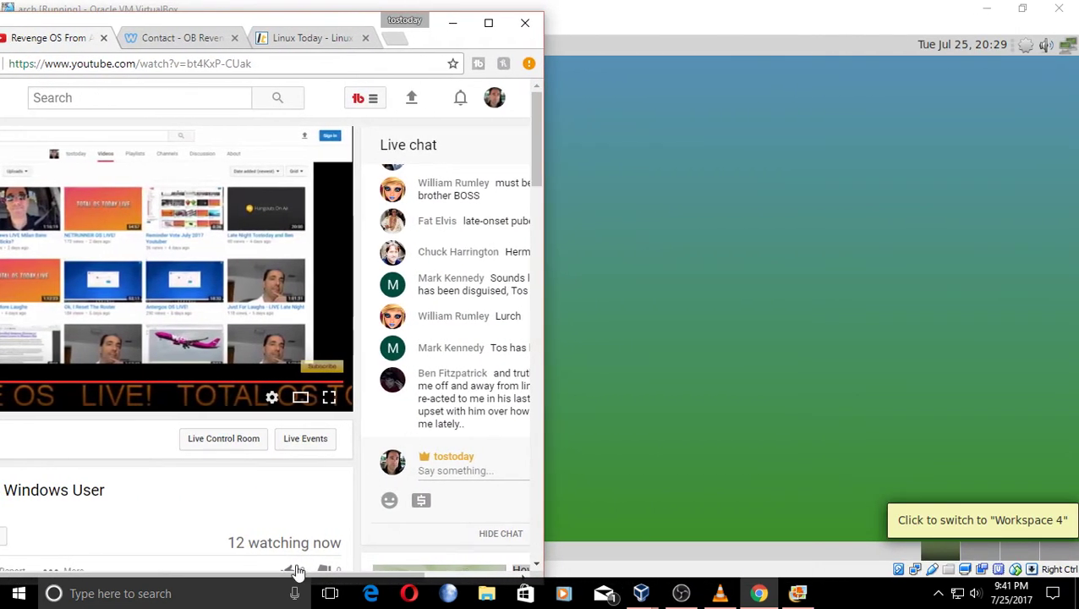
scroll(353, 474, "down", 3)
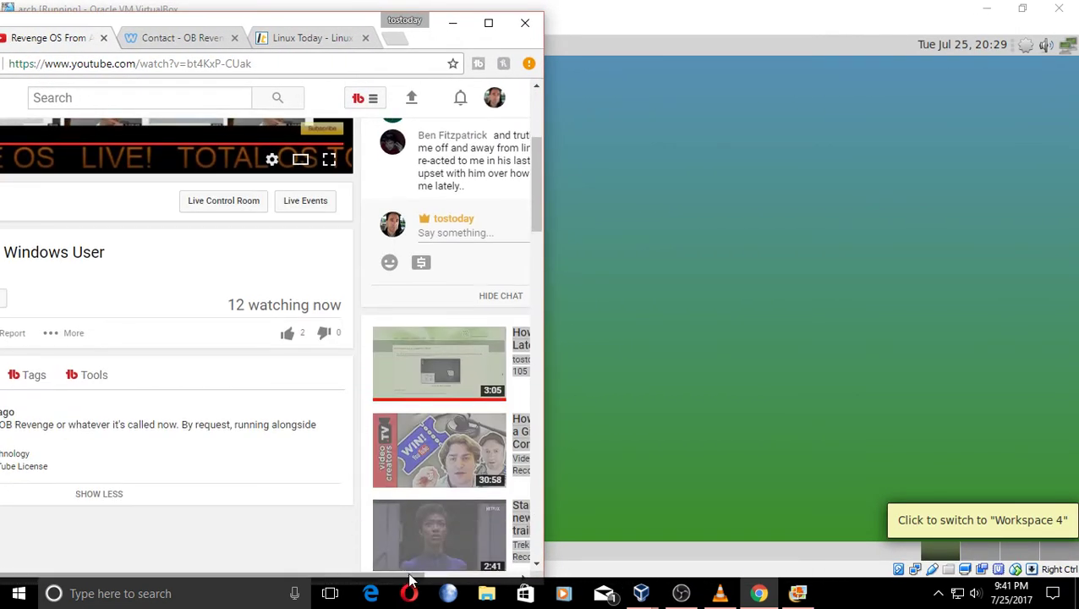
left_click_drag(431, 577, 508, 569)
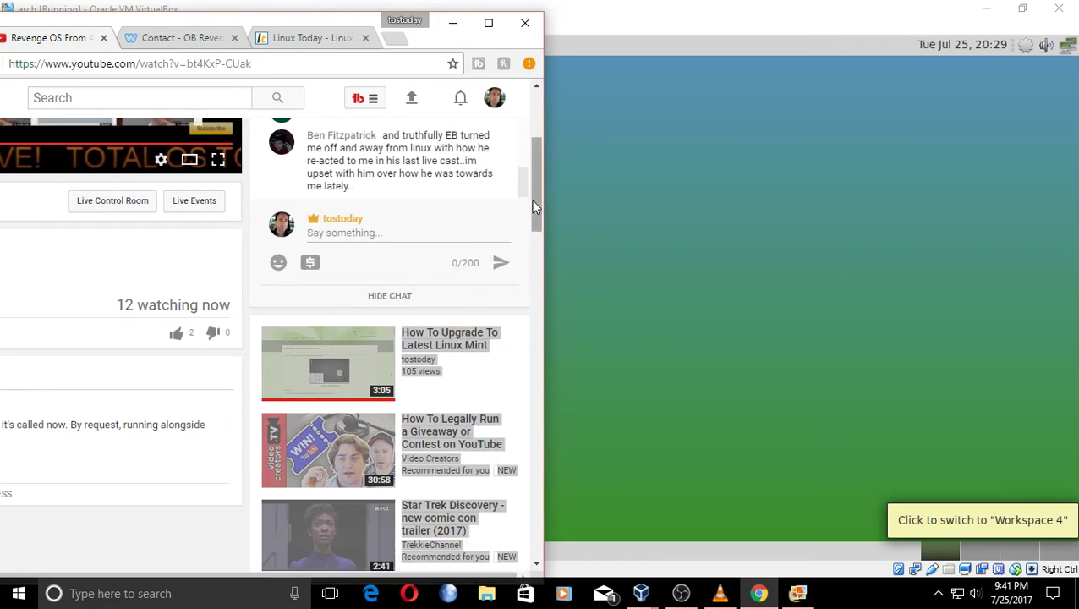
left_click_drag(532, 198, 533, 174)
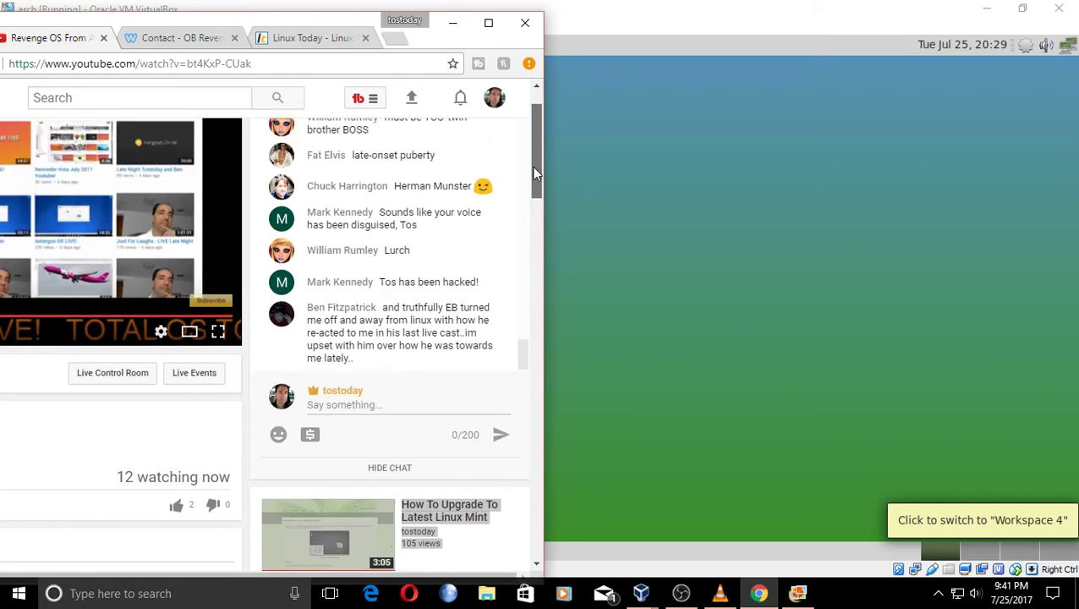
Minimize OBS Studio out of the way and scroll through the stream's live chat.
left_click(681, 593)
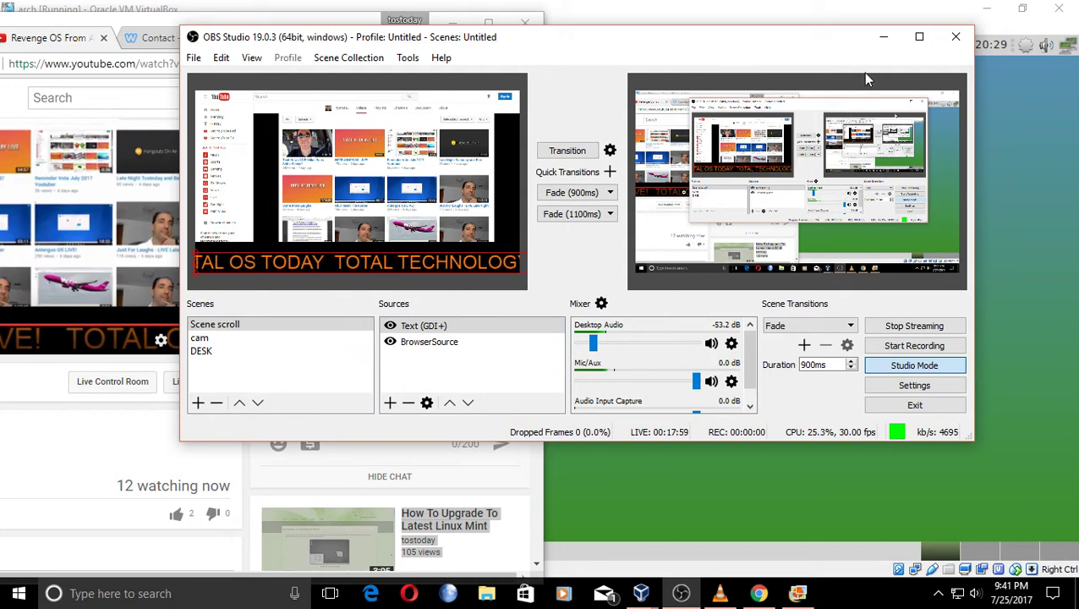
left_click(883, 36)
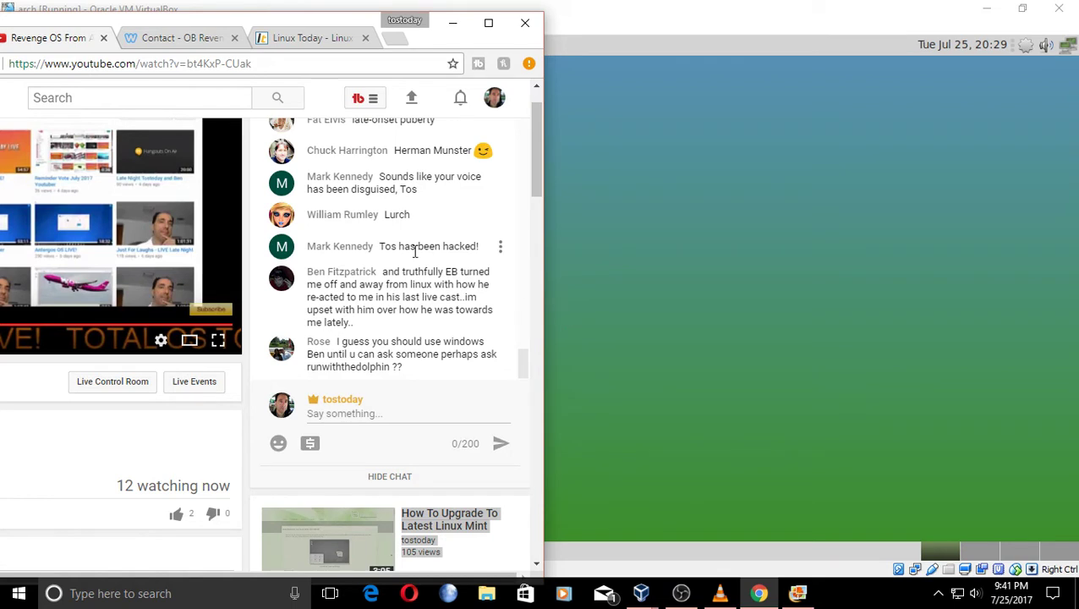
scroll(414, 251, "up", 1)
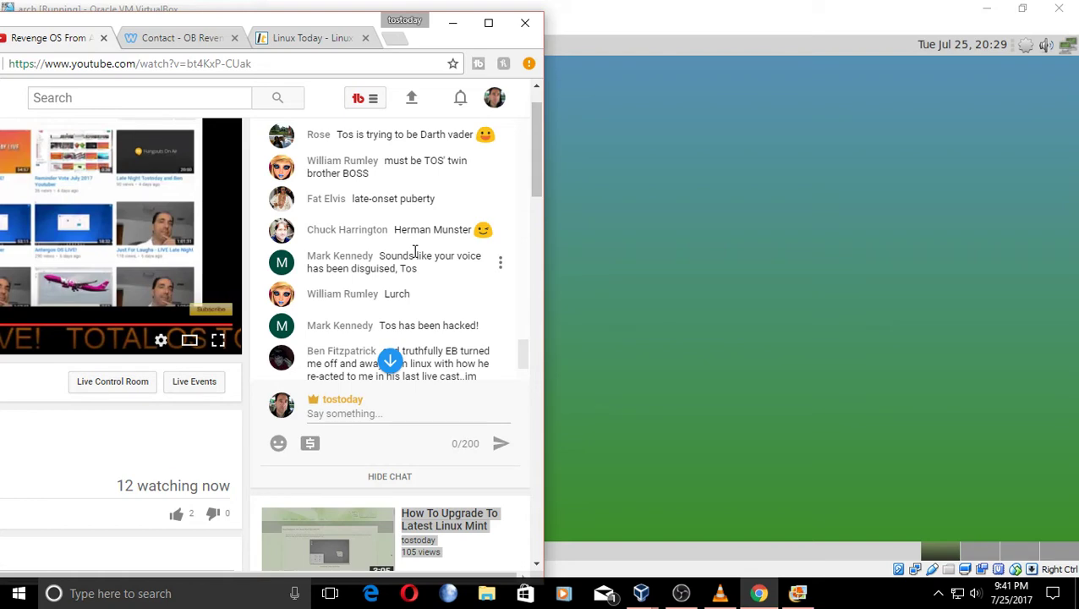
scroll(415, 254, "up", 2)
scroll(416, 258, "down", 6)
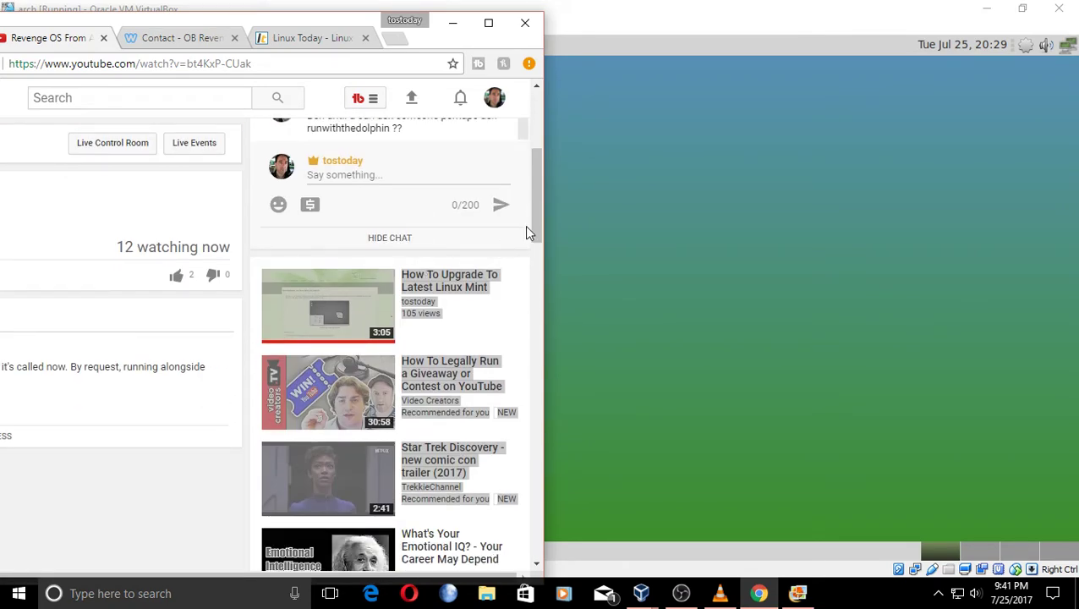
left_click_drag(533, 226, 535, 192)
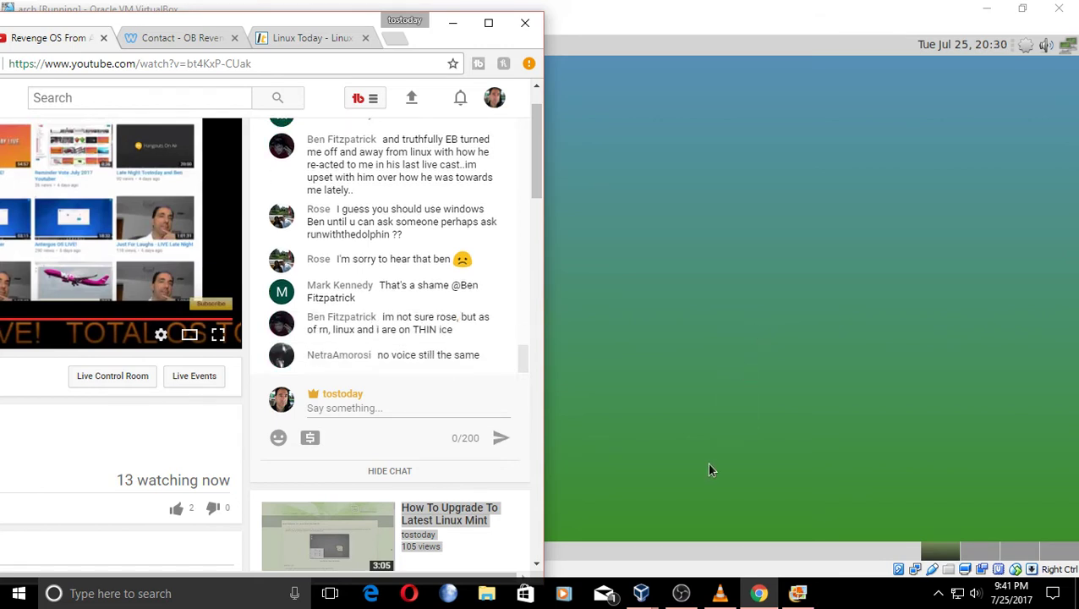
left_click(683, 592)
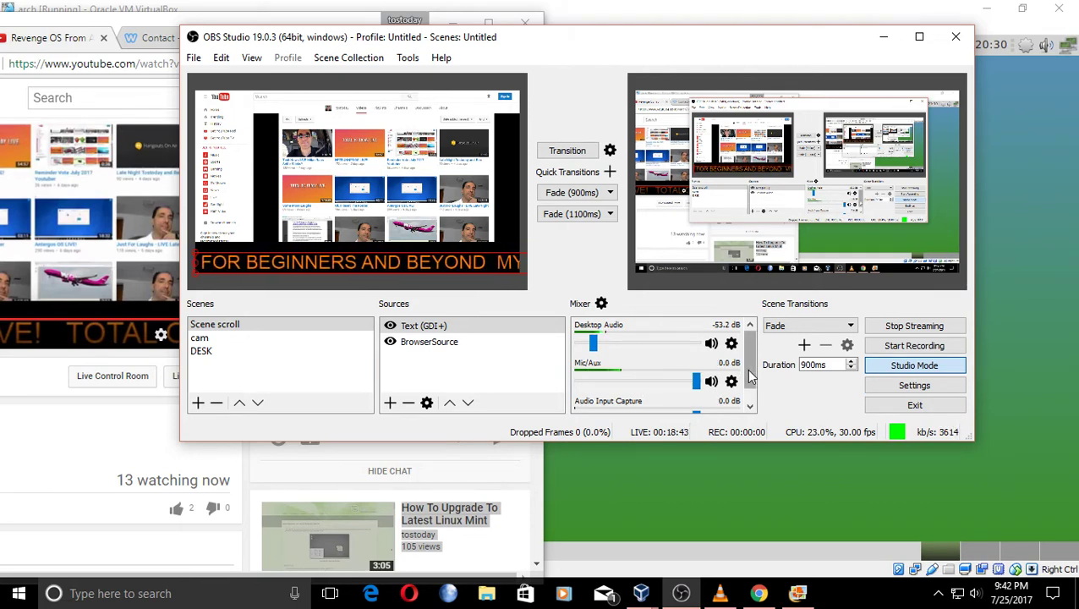
Mute Desktop Audio and Mic/Aux in the OBS Mixer, leave Audio Input Capture live, and minimize OBS.
scroll(749, 389, "down", 1)
left_click_drag(751, 403, 752, 381)
left_click(711, 338)
scroll(749, 378, "down", 1)
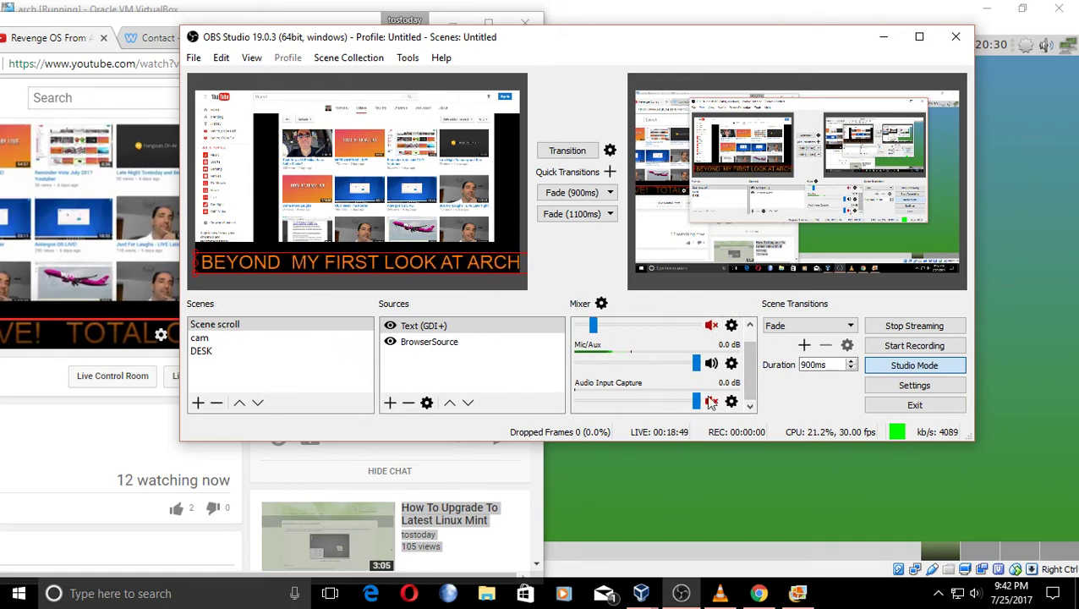
left_click(713, 402)
left_click(712, 403)
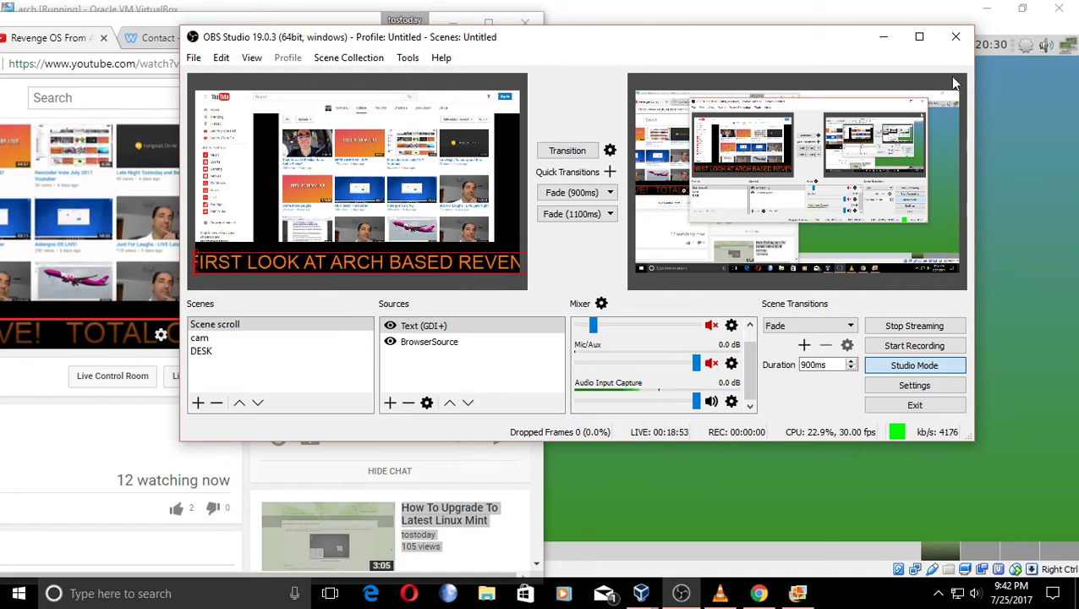
left_click(883, 38)
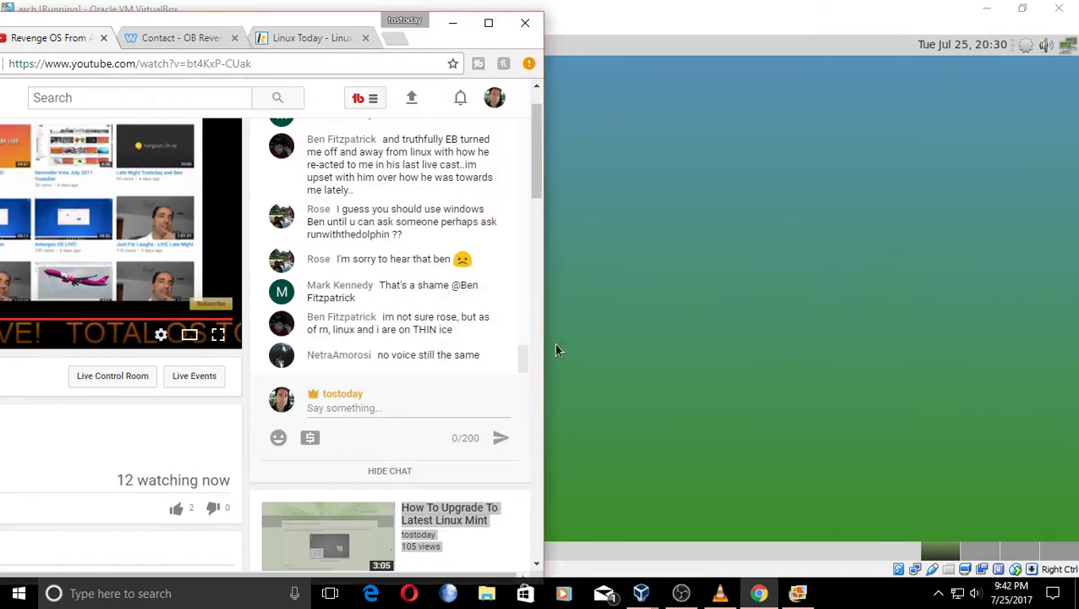
mouse_move(536, 215)
left_mouse_down()
mouse_move(528, 322)
mouse_move(534, 198)
left_mouse_up()
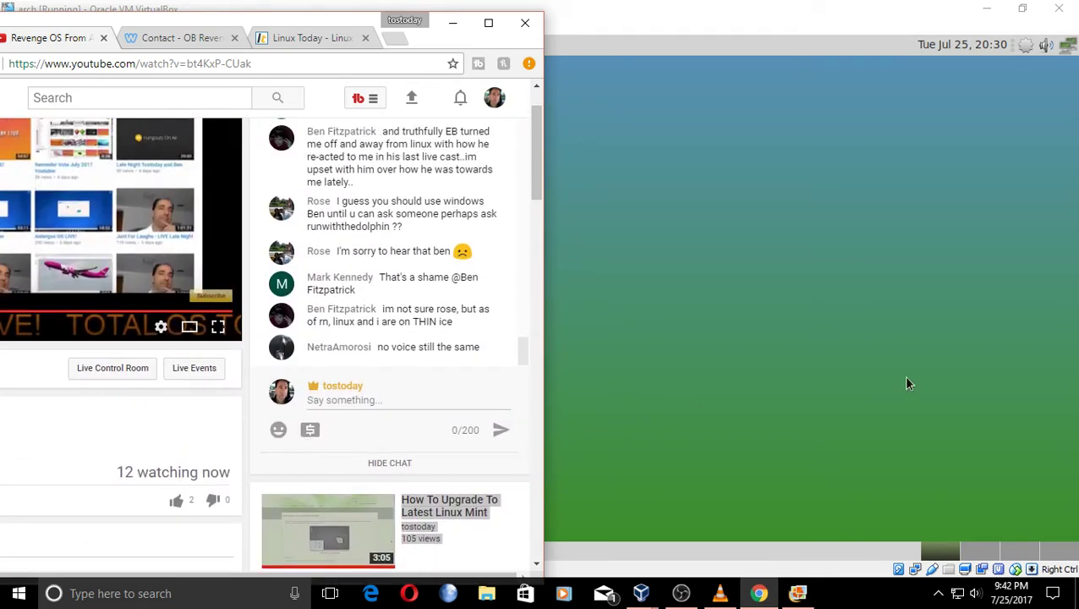
Post 'voice now?' in the stream's live chat.
left_click_drag(353, 26, 221, 25)
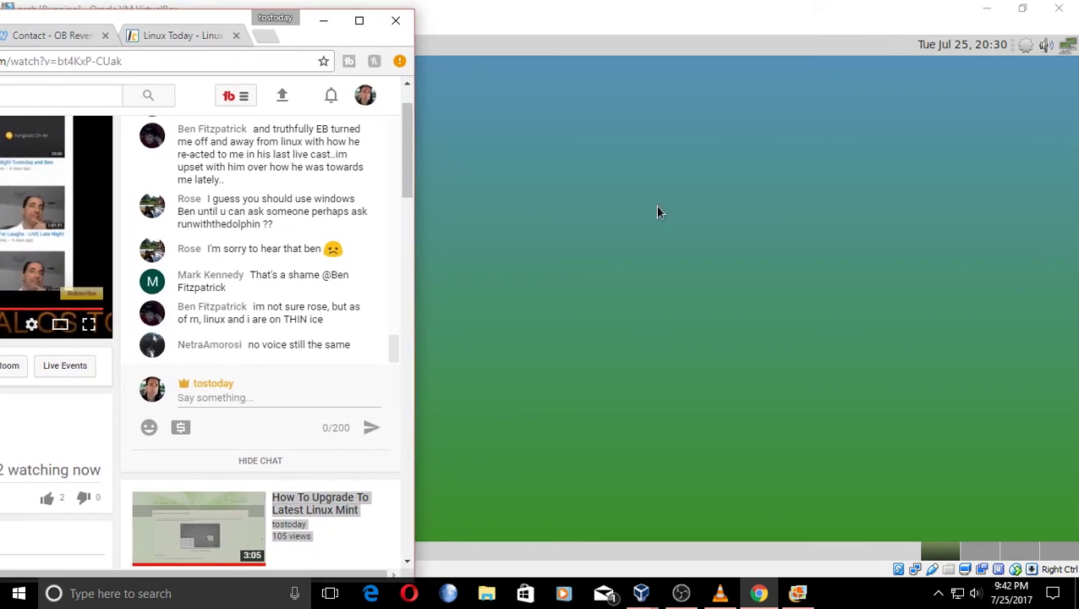
left_click(314, 394)
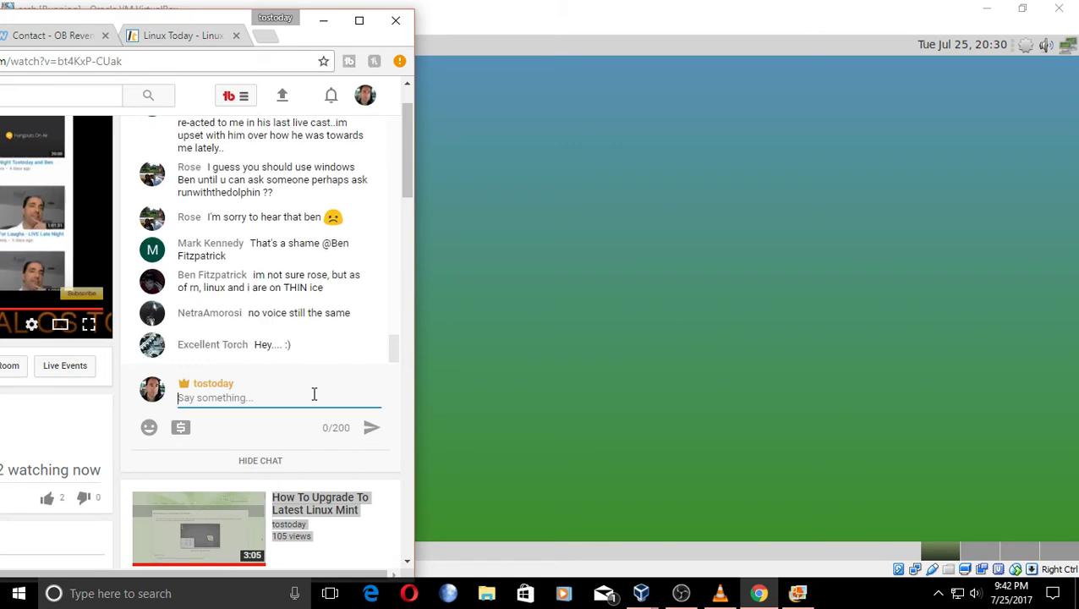
type("voice now?")
key("Return")
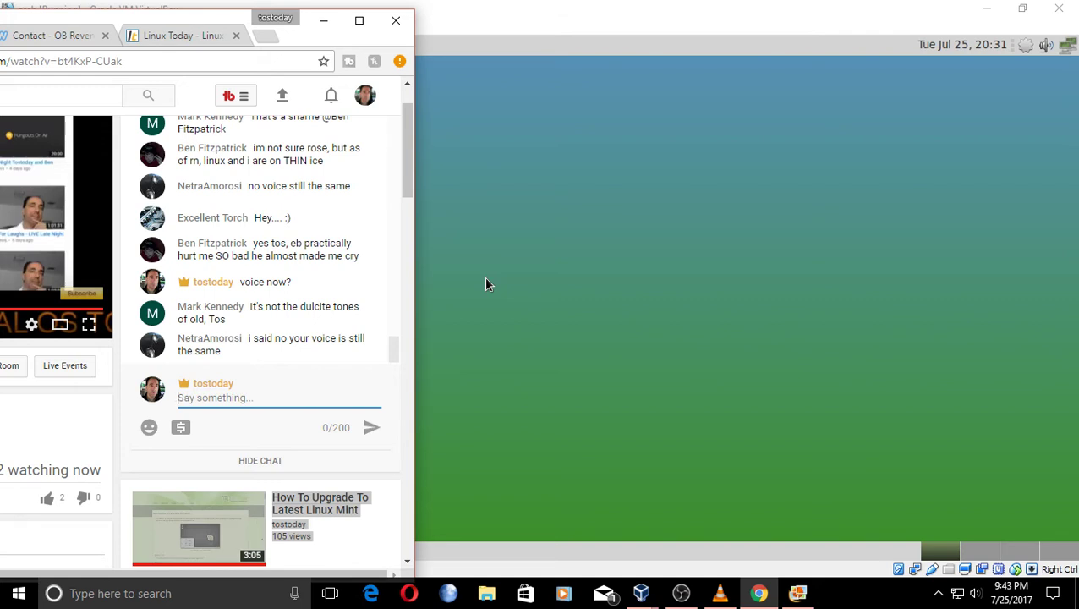
Dismiss a stray desktop menu, then minimize Chrome to reveal the arch desktop.
right_click(962, 193)
left_click(875, 131)
left_click(758, 592)
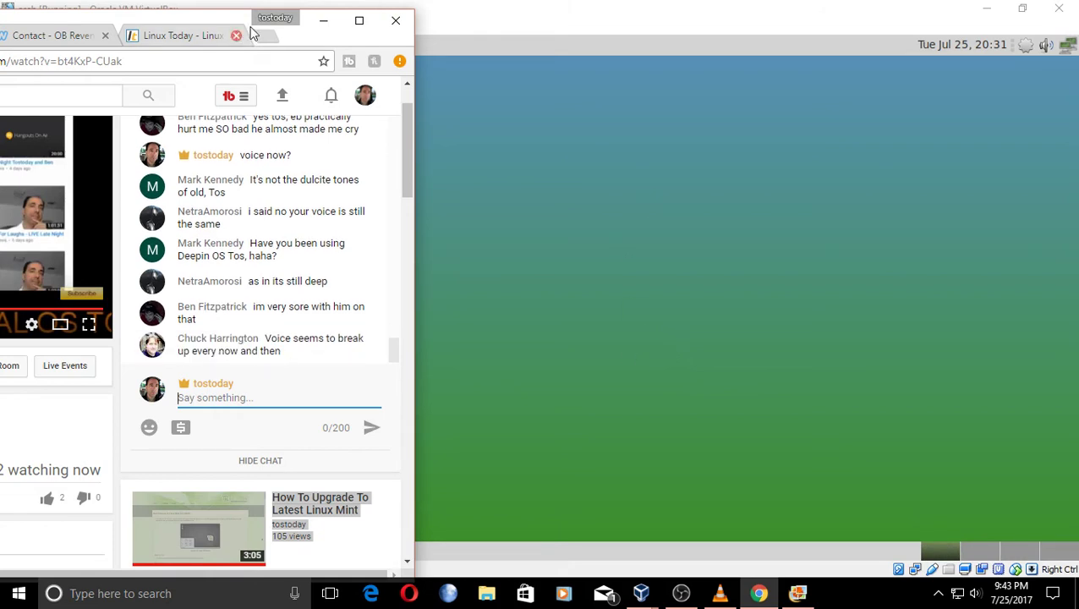
left_click(332, 20)
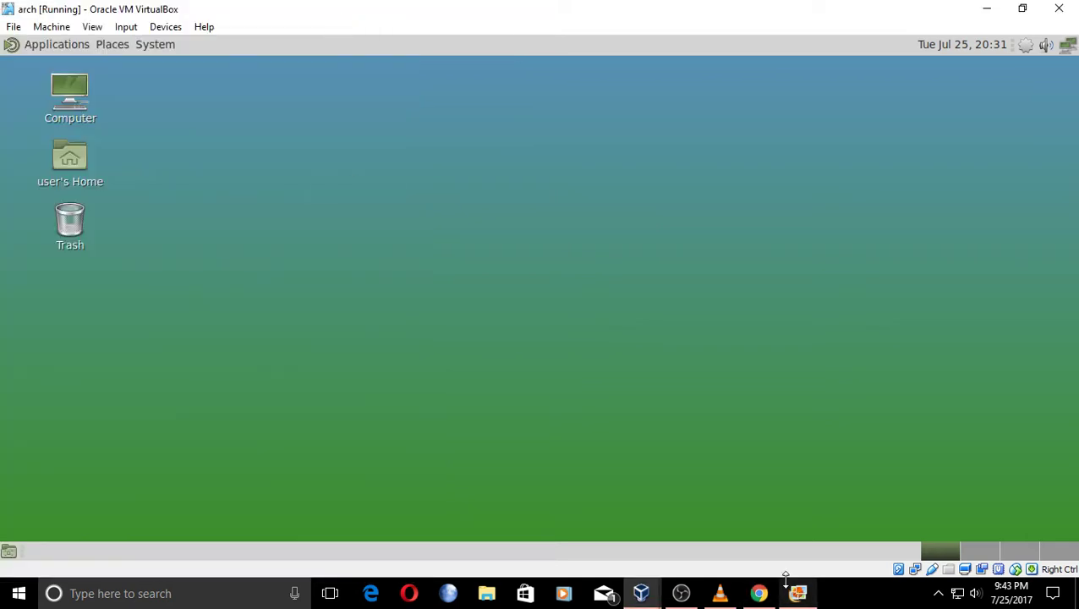
Check the channels in OBS Studio's audio Mixer, then minimize OBS and return to the live chat.
left_click(682, 594)
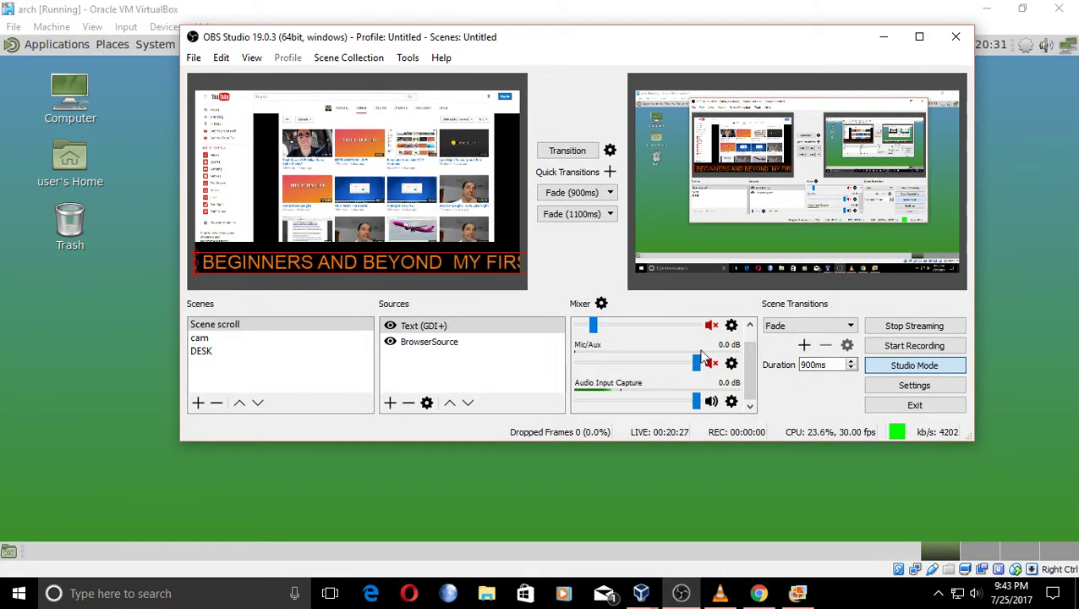
mouse_move(749, 364)
left_mouse_down()
mouse_move(747, 343)
mouse_move(751, 377)
left_mouse_up()
left_click(750, 406)
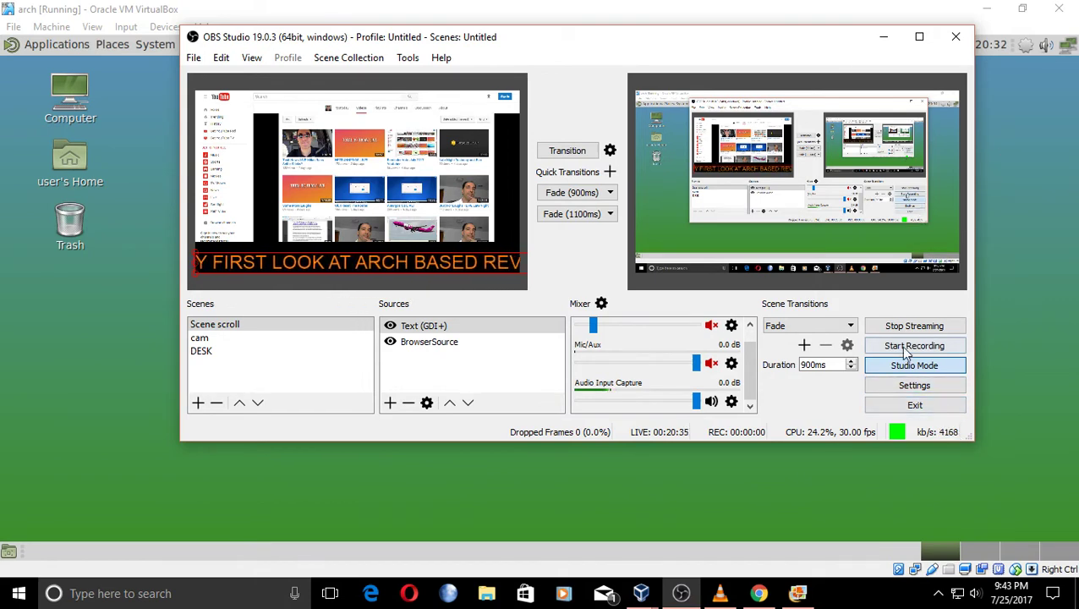
left_click(882, 38)
left_click(758, 593)
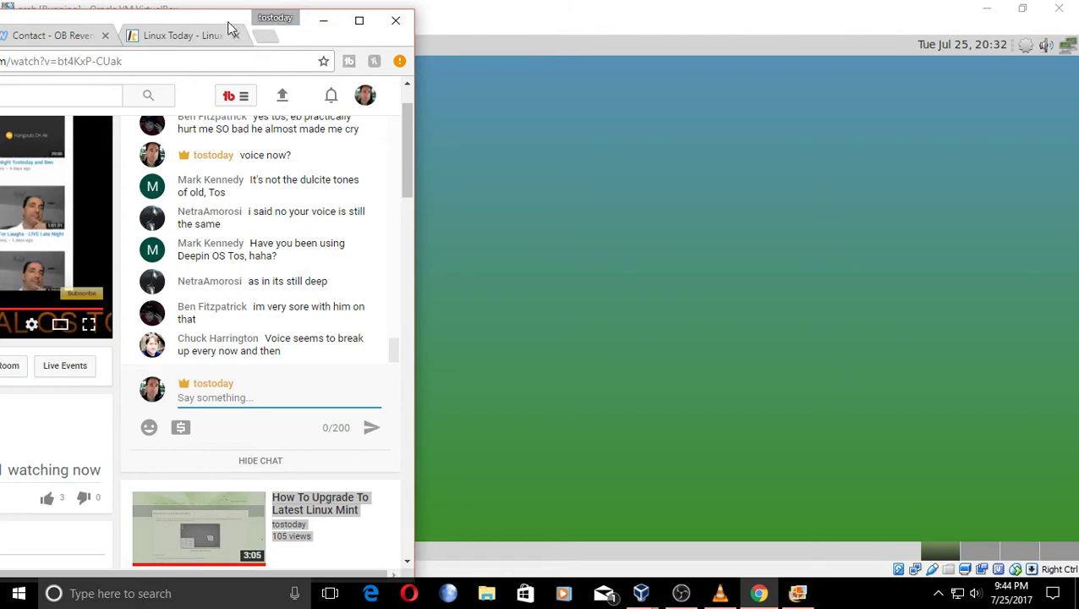
Drag the Chrome window right, then back left twice until it sits near the screen's left edge.
left_click_drag(227, 25, 502, 25)
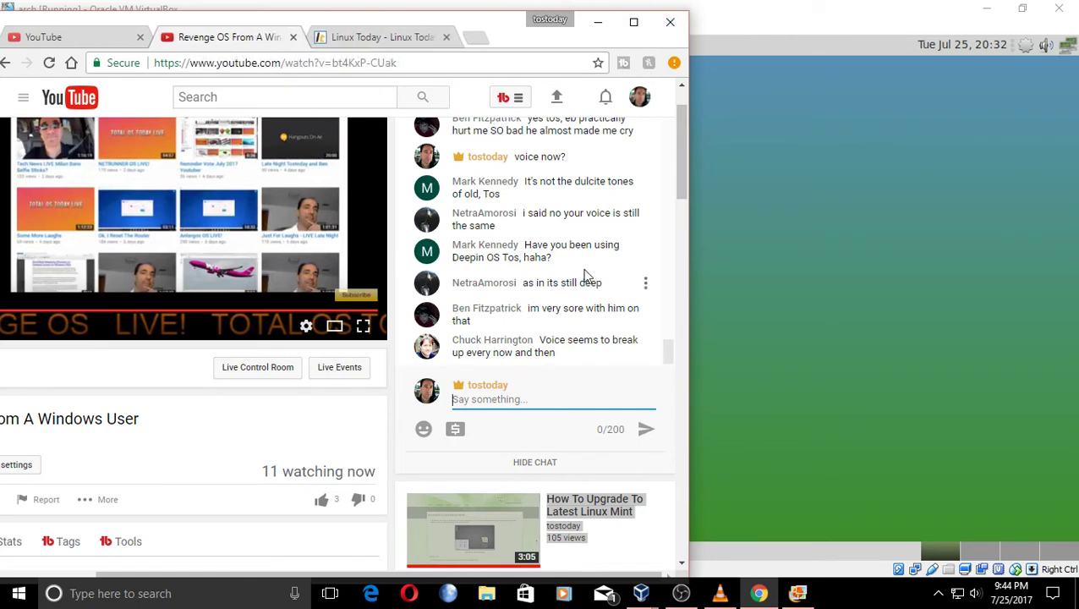
left_click_drag(498, 30, 363, 26)
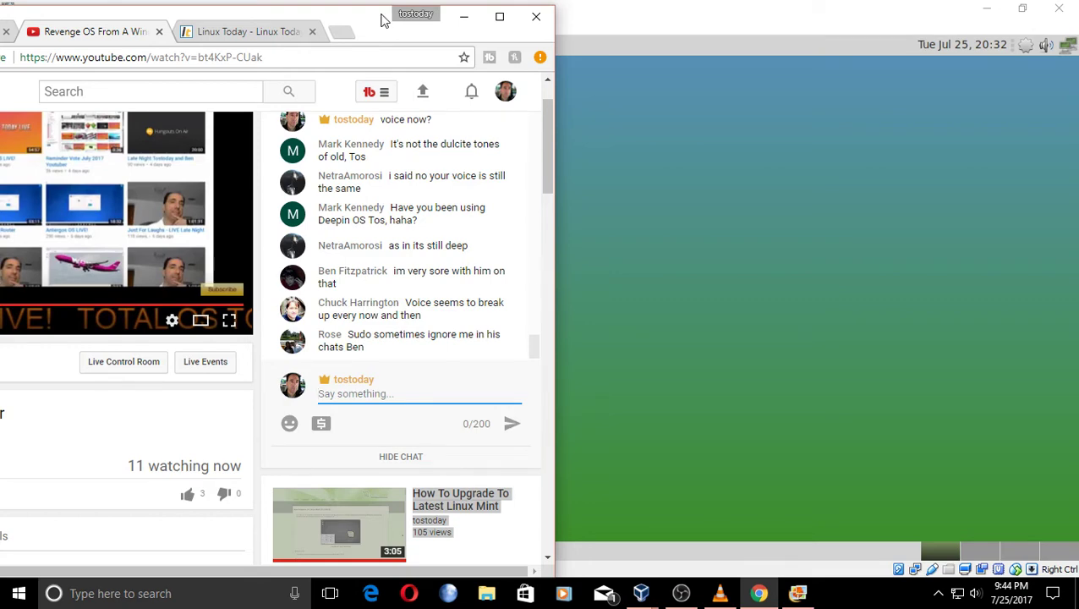
left_click_drag(369, 27, 191, 27)
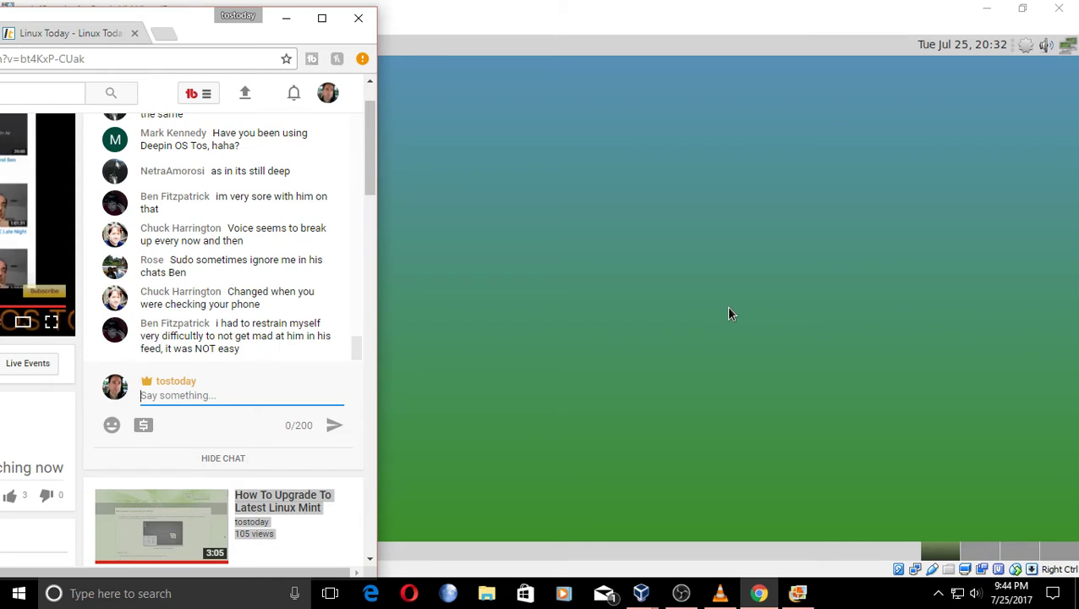
Set the headset microphone's default format to 1 channel, 16 bit, 48000 Hz (DVD Quality) and apply it.
right_click(974, 593)
left_click(947, 546)
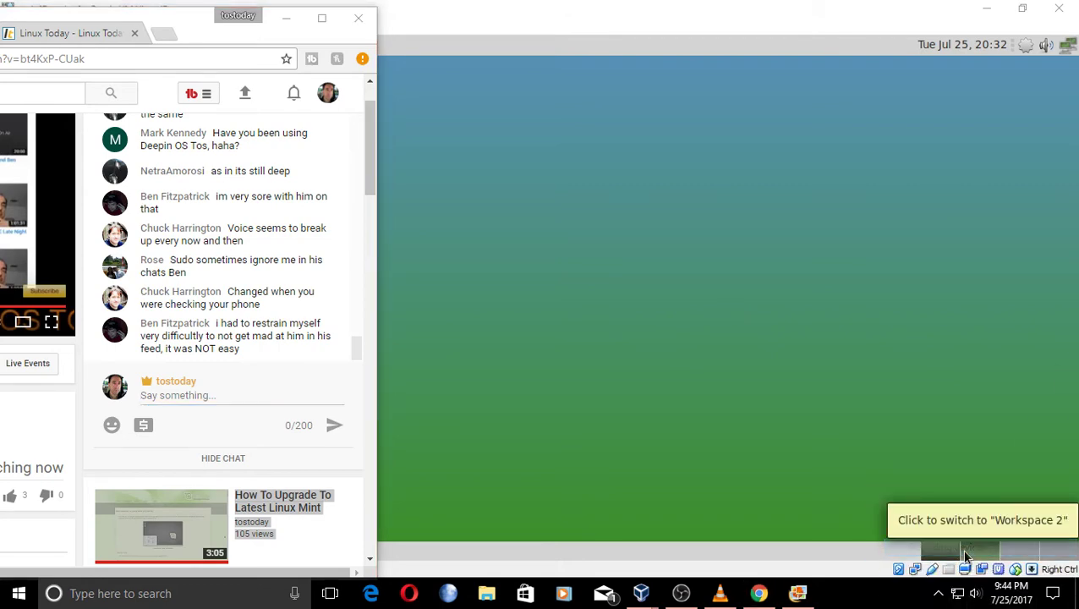
double_click(222, 186)
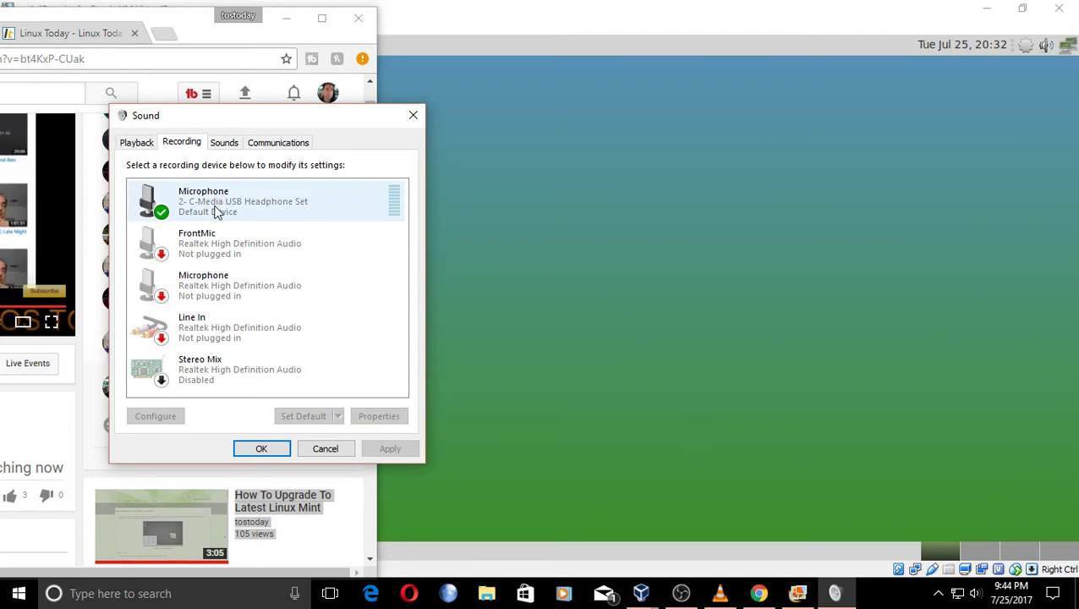
left_click(233, 203)
left_click(267, 203)
mouse_move(276, 256)
left_mouse_down()
mouse_move(238, 255)
mouse_move(278, 265)
left_mouse_up()
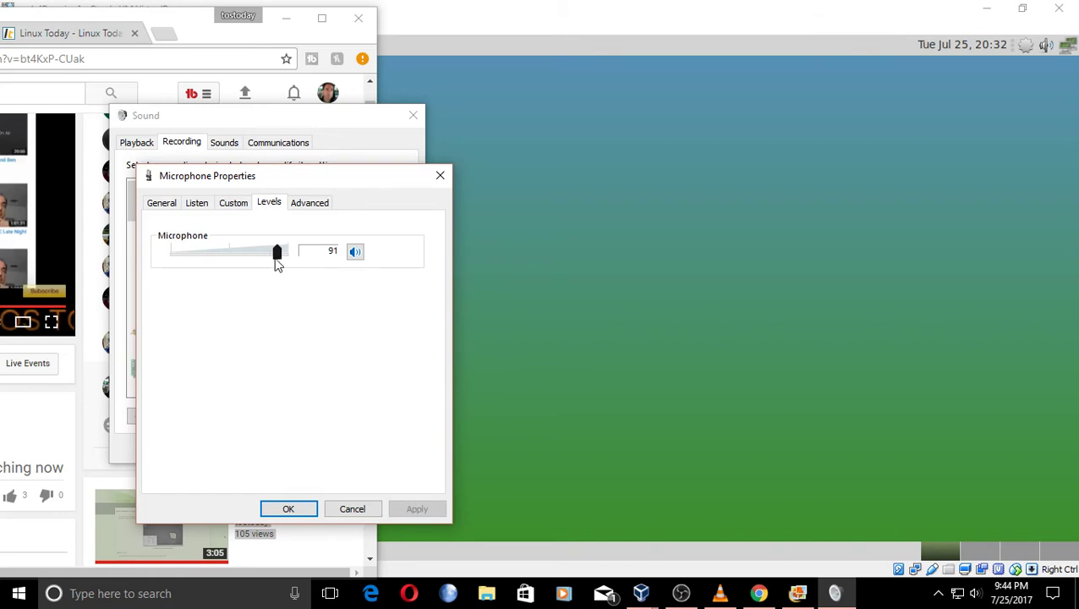
left_click(313, 206)
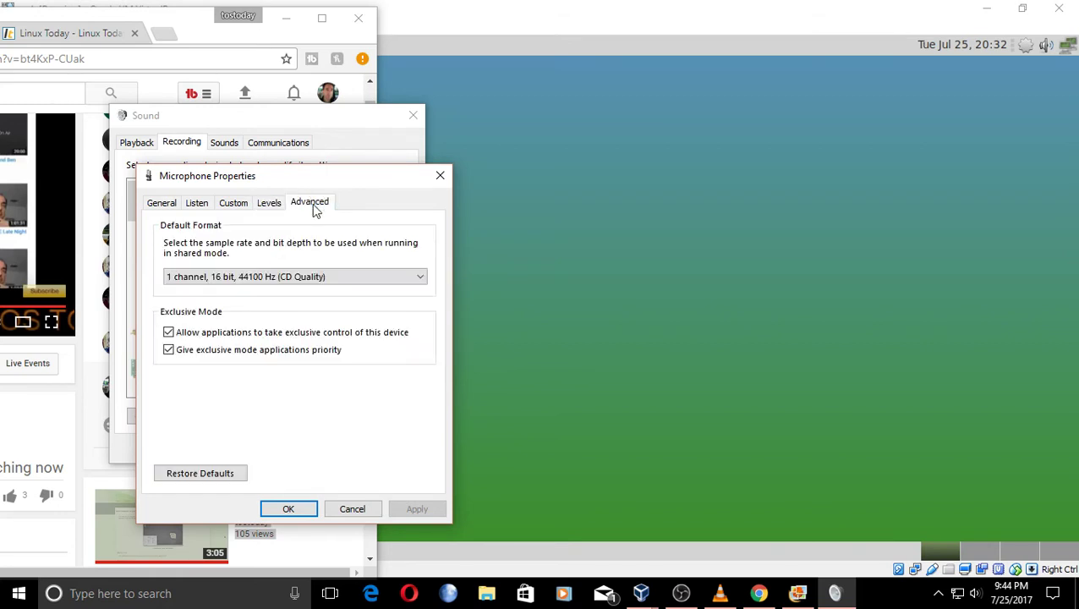
left_click(351, 273)
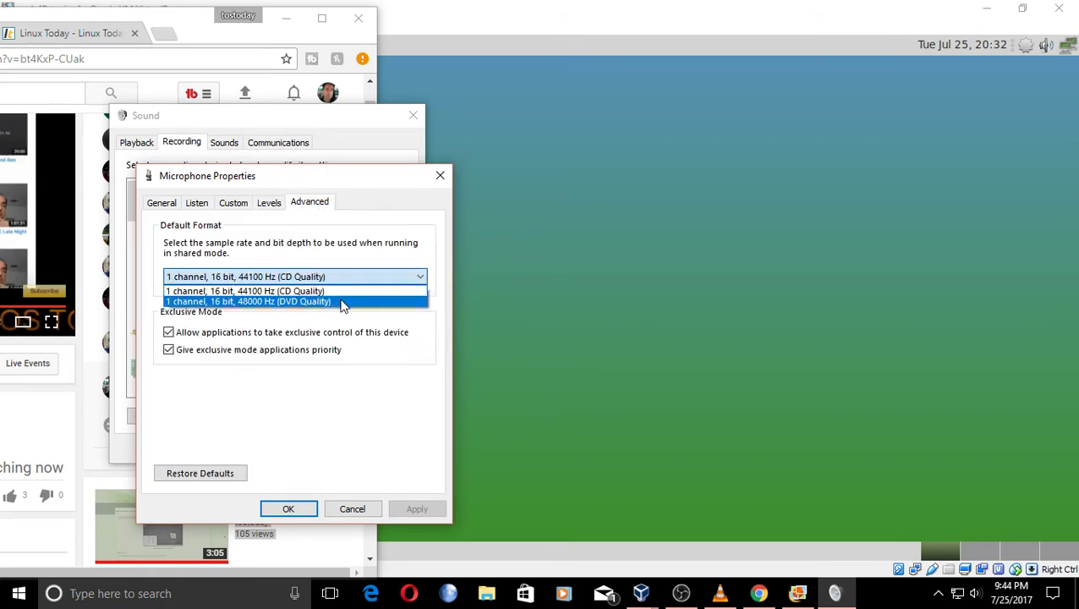
left_click(341, 302)
left_click(404, 509)
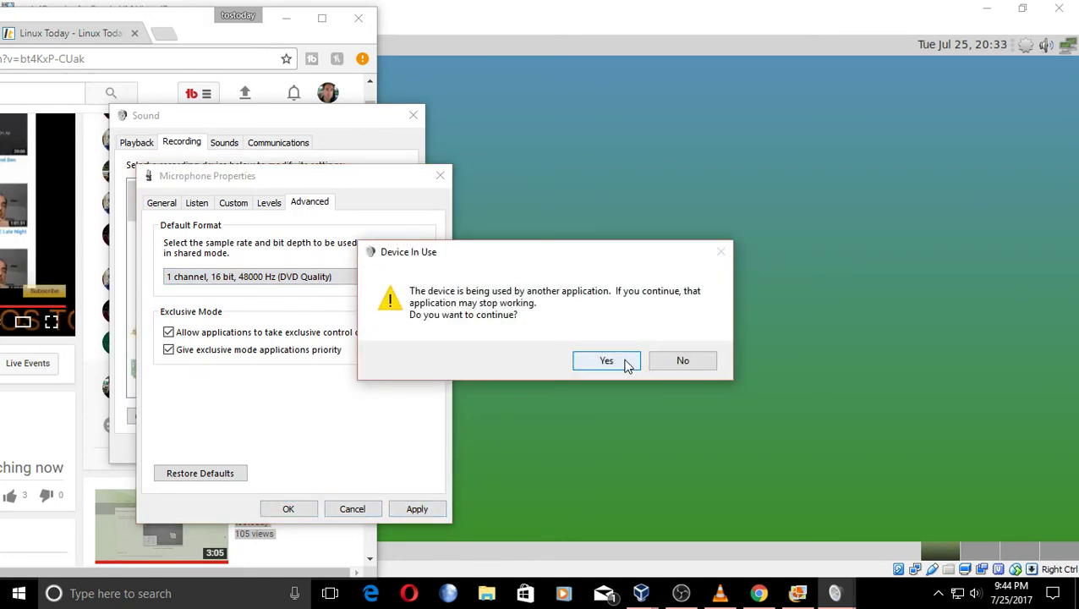
left_click(624, 364)
left_click(315, 508)
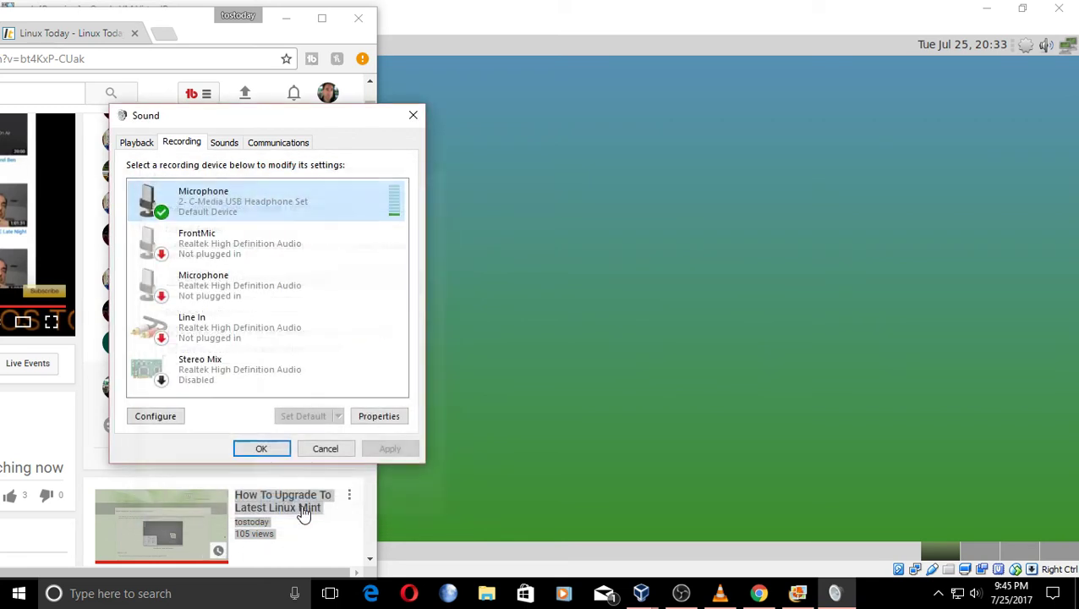
Reopen the microphone properties to confirm the 48000 Hz format, then close the Sound settings.
double_click(344, 210)
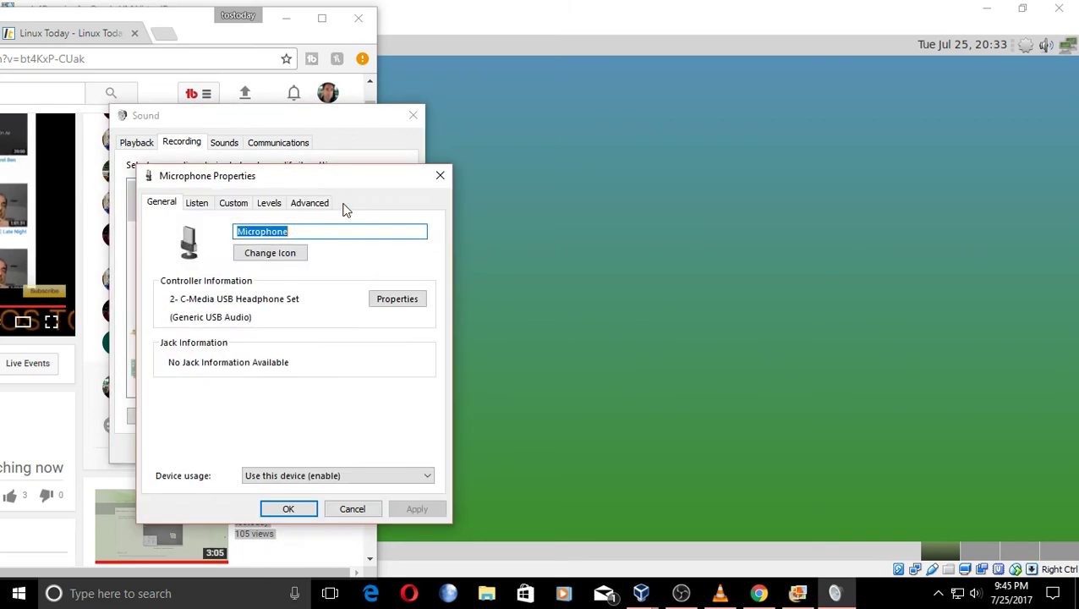
left_click(309, 203)
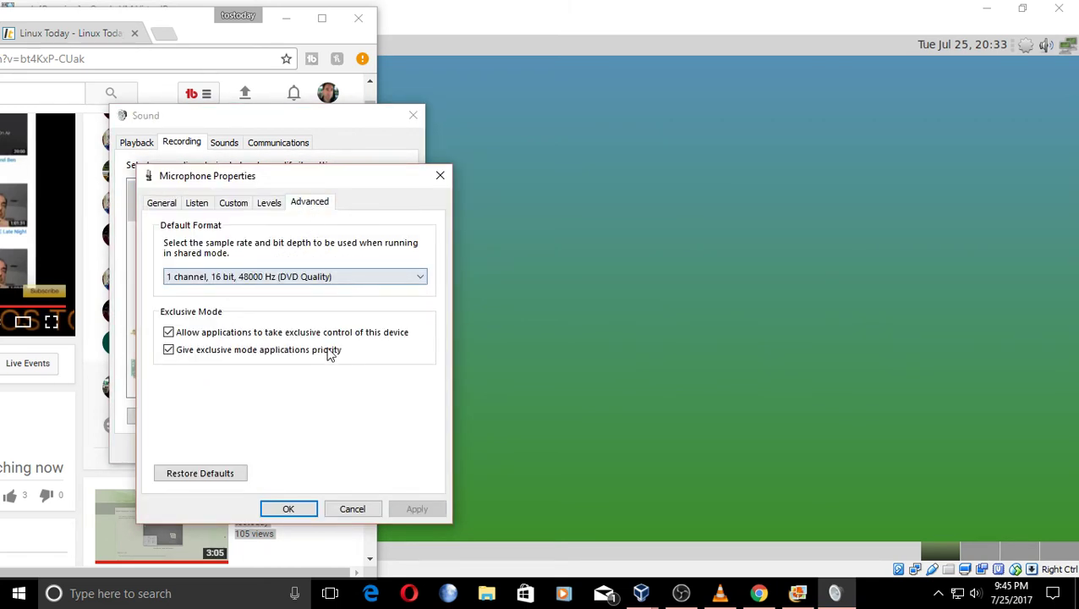
left_click(270, 204)
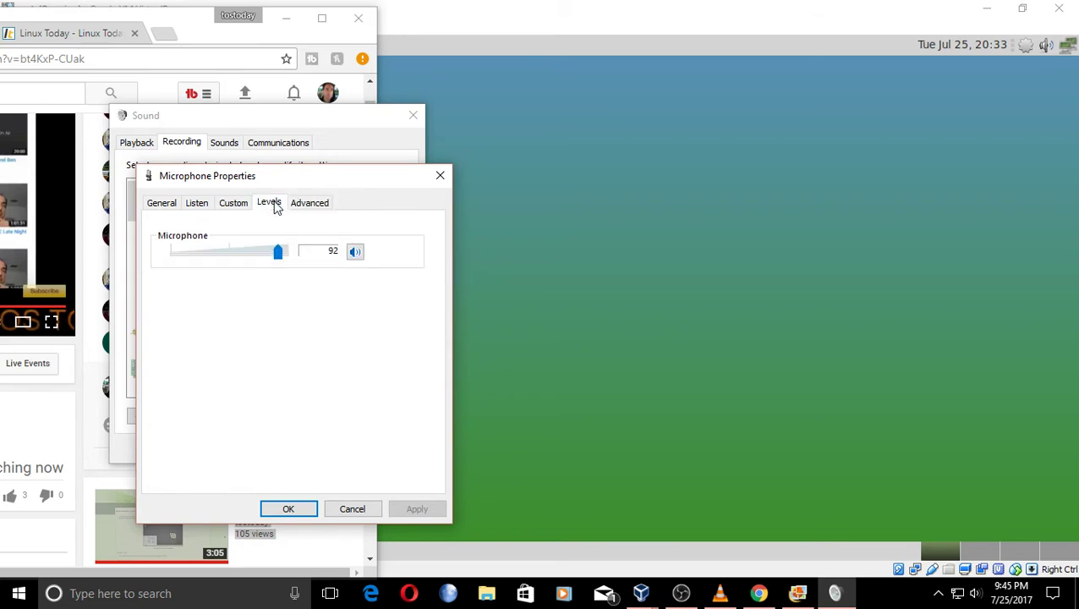
left_click(233, 208)
left_click(199, 209)
left_click(160, 204)
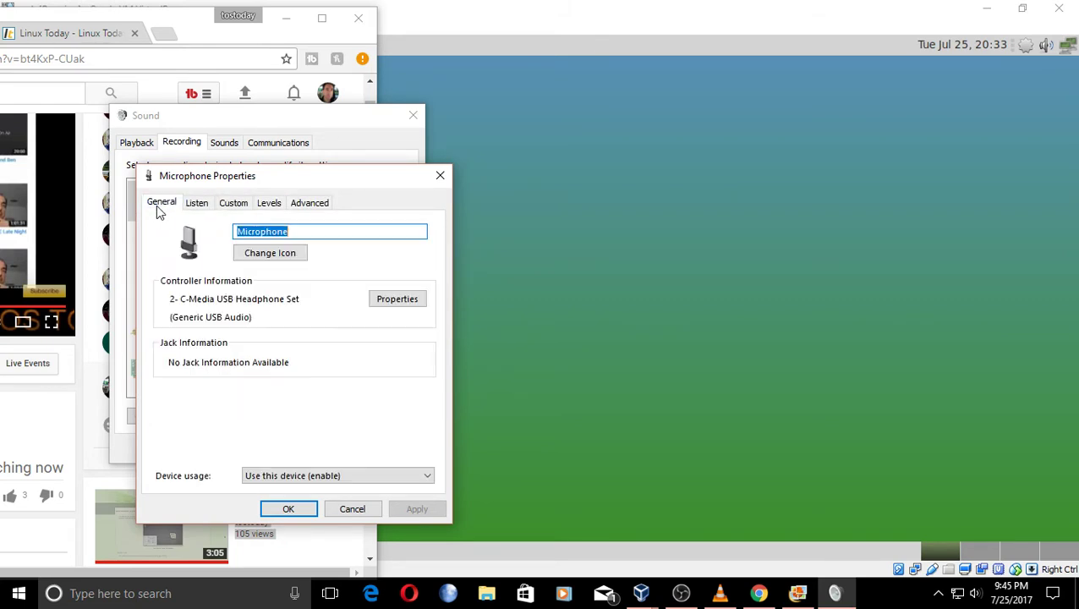
left_click(308, 511)
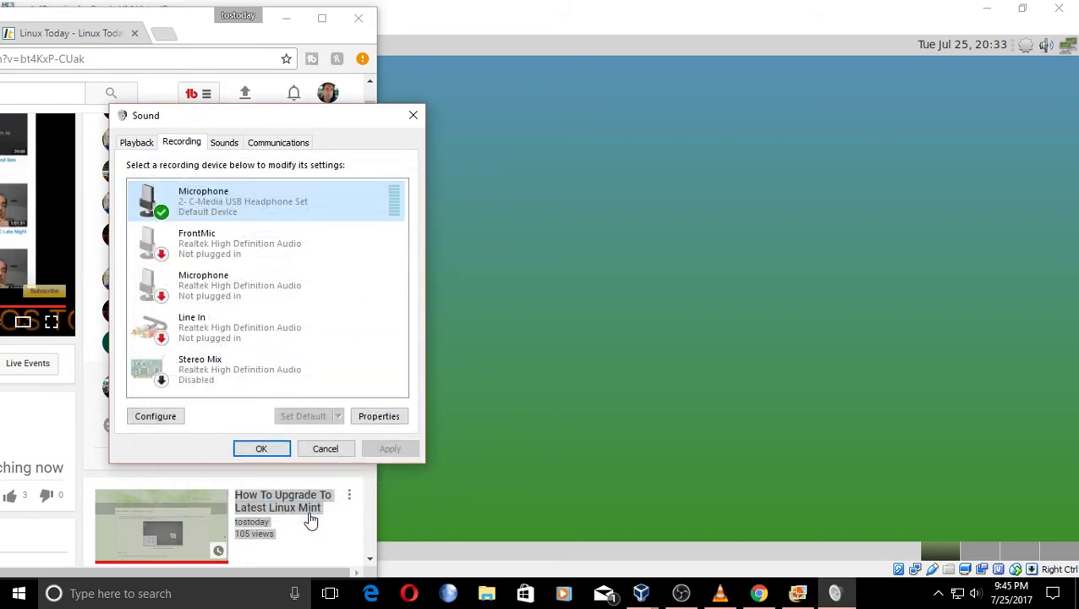
left_click(279, 448)
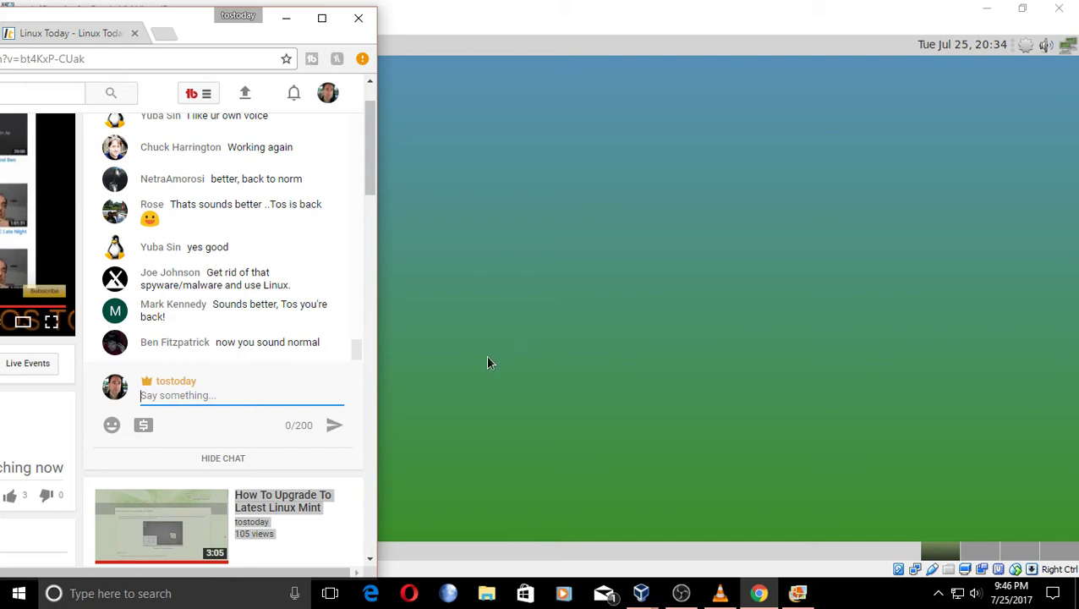
scroll(370, 178, "down", 1)
left_click_drag(370, 178, 369, 163)
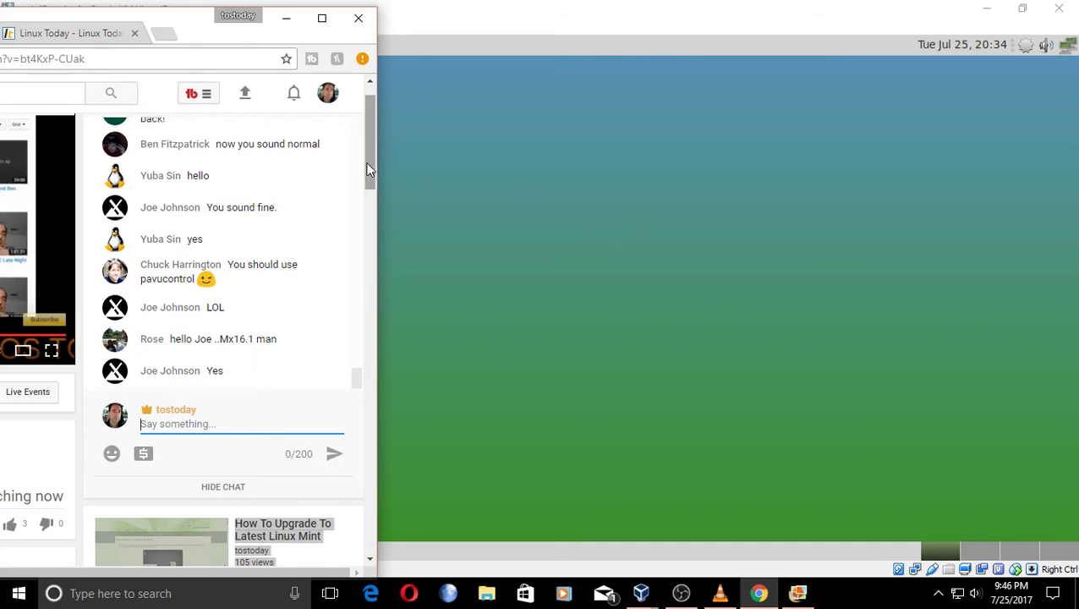
left_click_drag(365, 162, 365, 124)
Pop the YouTube live chat out into its own window from the chat options menu.
right_click(346, 142)
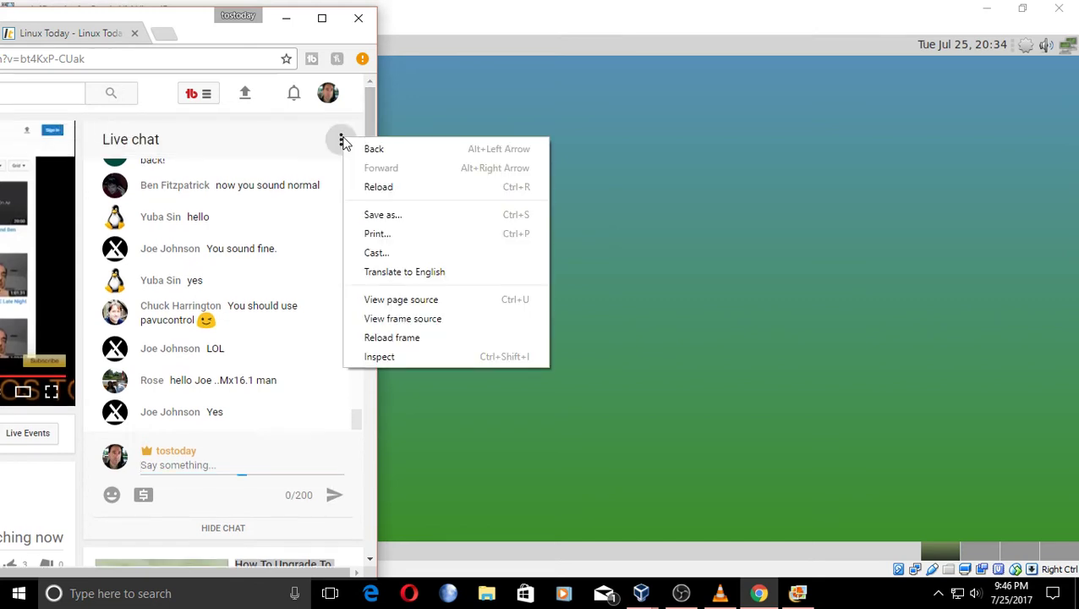
left_click(729, 184)
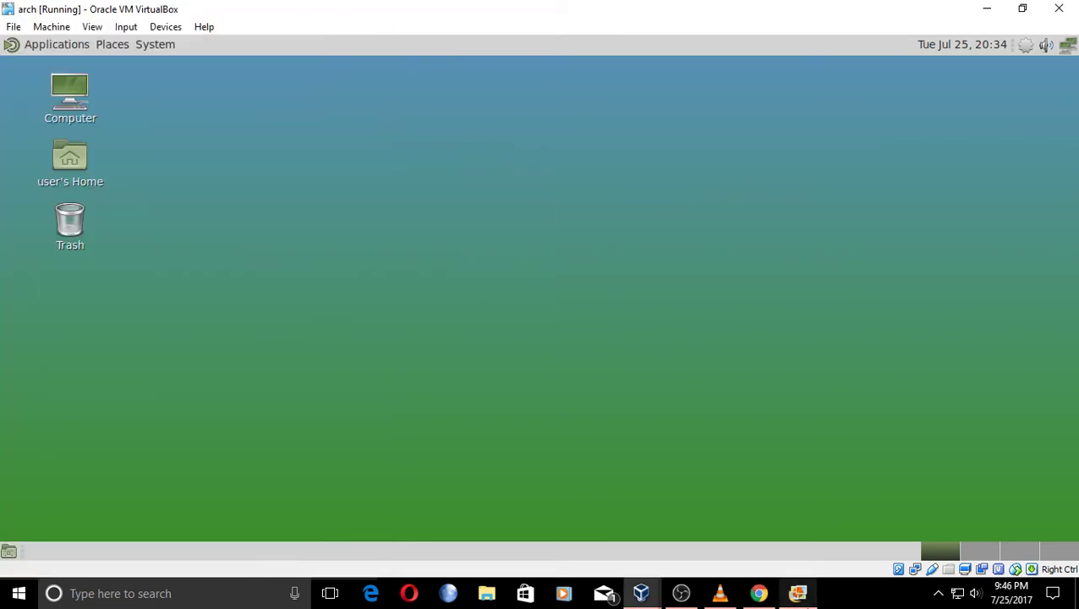
left_click(759, 593)
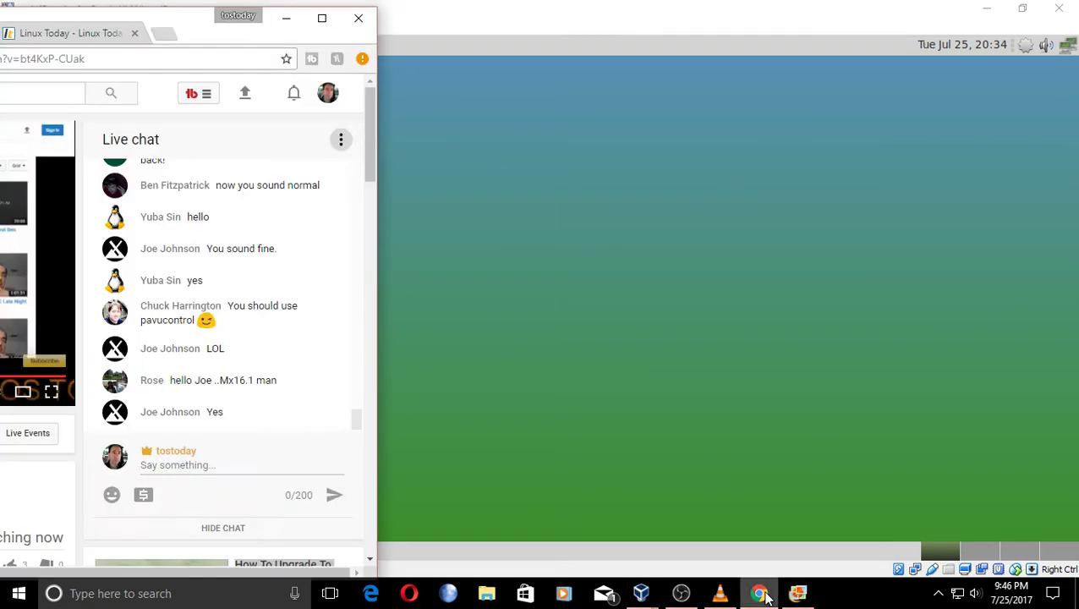
left_click(340, 140)
left_click(300, 262)
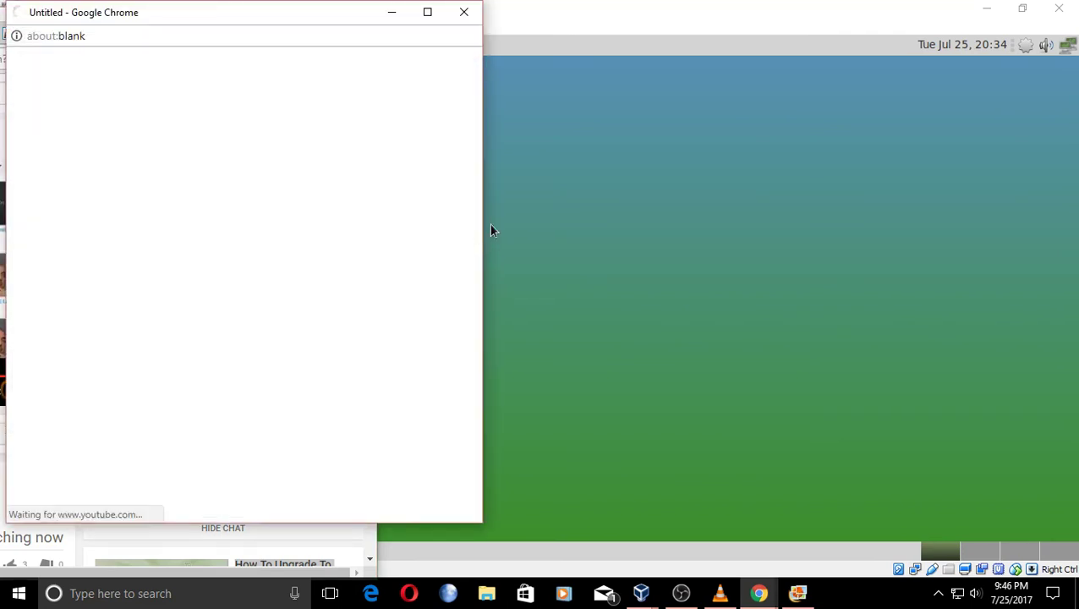
Minimize the main Chrome window, narrow the chat popup and place it at the desktop's right side.
left_click_drag(337, 19, 676, 71)
left_click(287, 18)
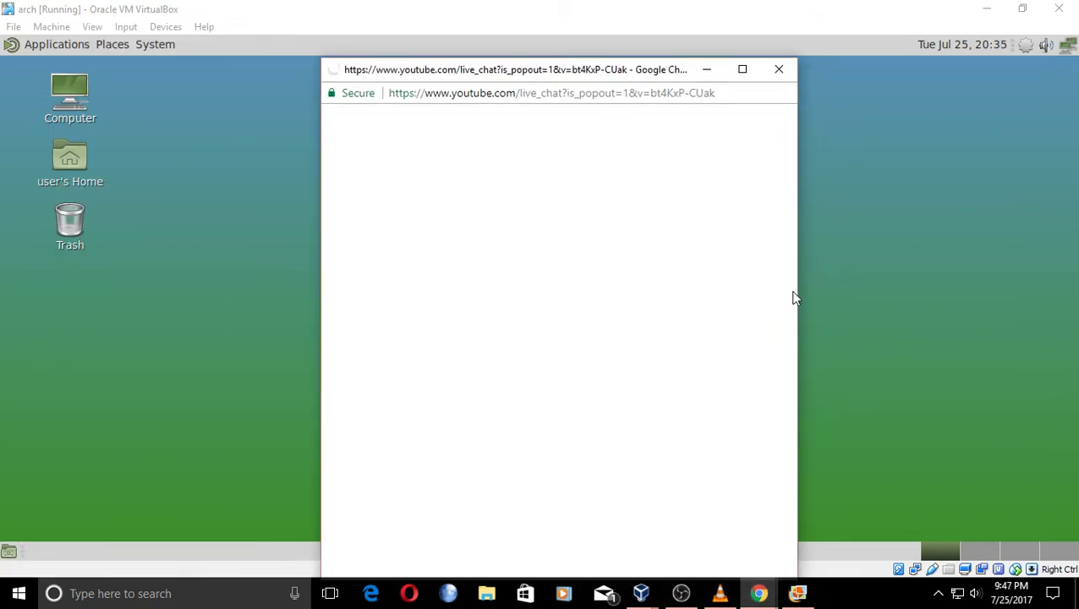
left_click_drag(795, 292, 544, 260)
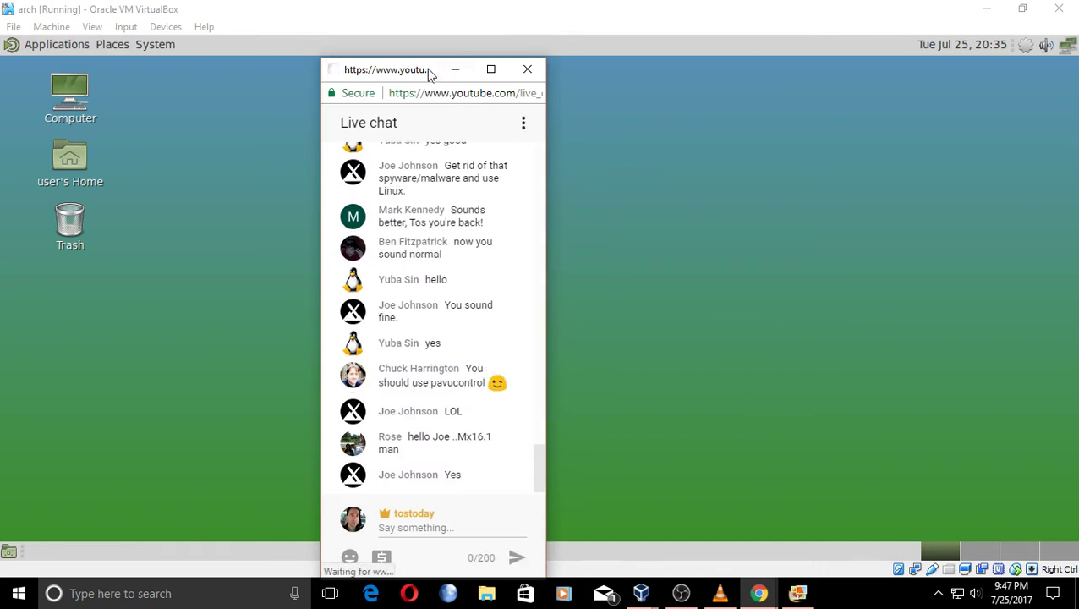
left_click_drag(436, 72, 918, 71)
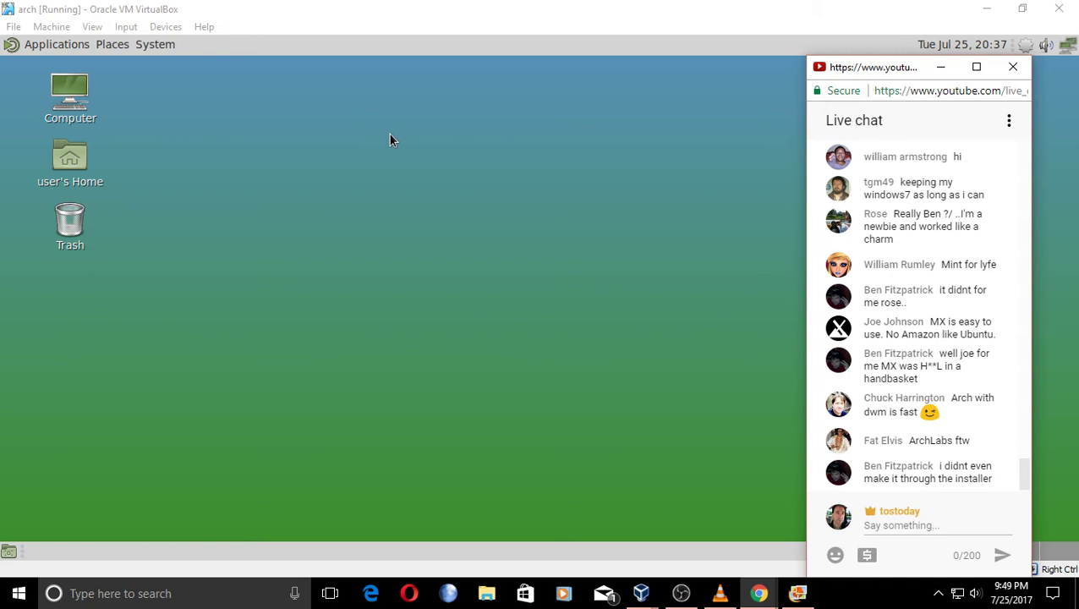
left_click(390, 134)
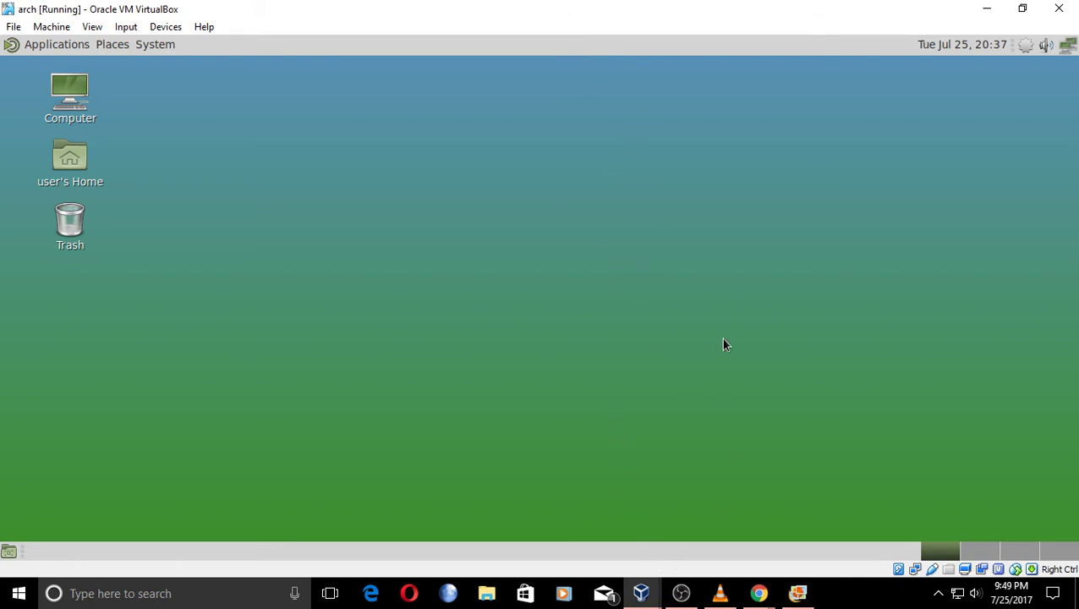
left_click(53, 42)
left_click(72, 46)
left_click(105, 44)
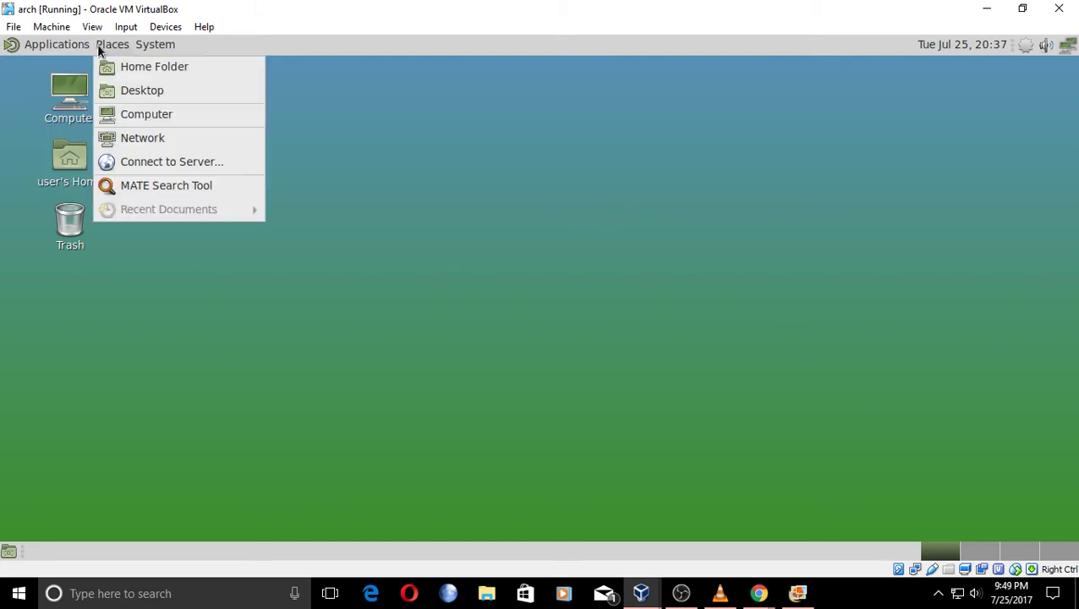
mouse_move(66, 45)
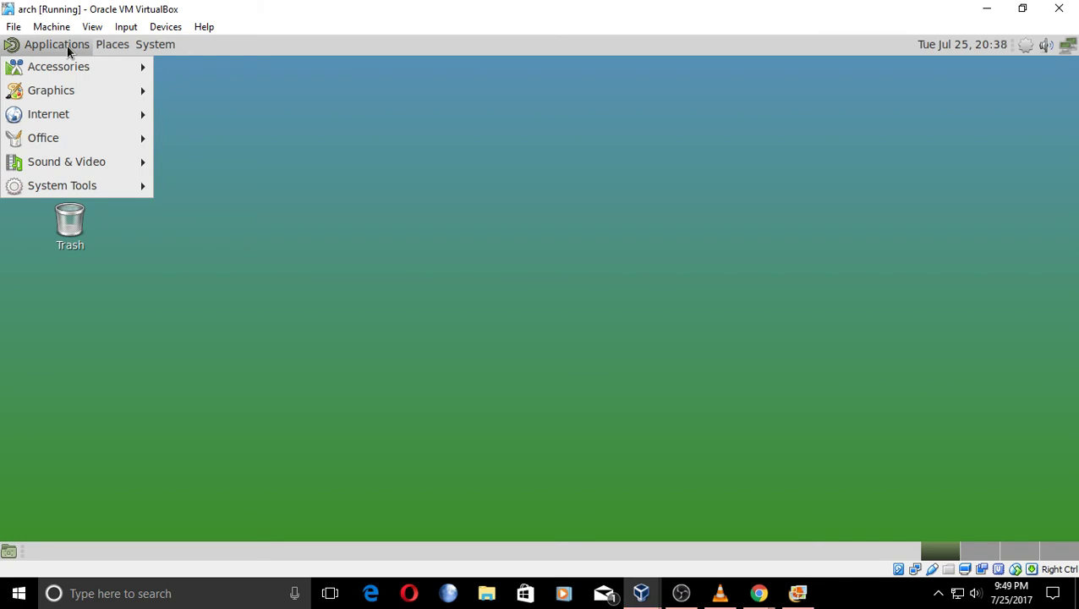
mouse_move(67, 66)
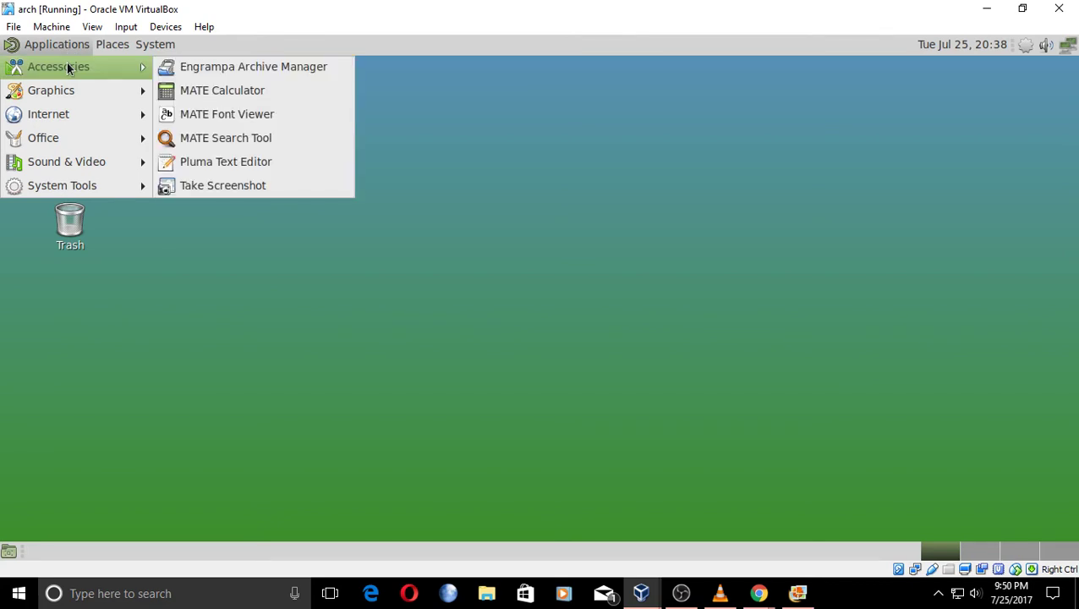
mouse_move(70, 95)
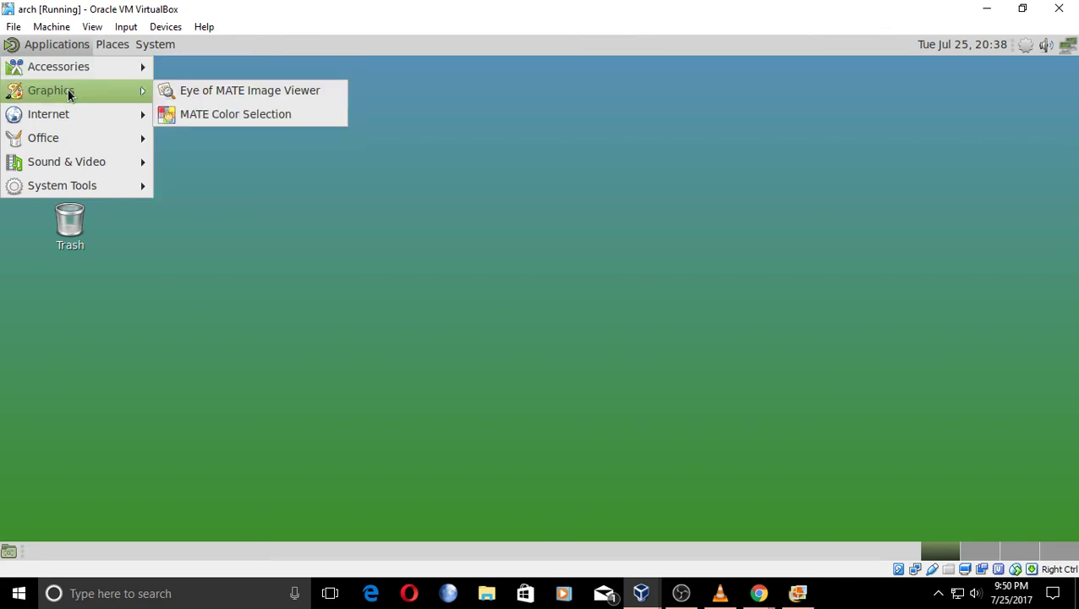
mouse_move(69, 120)
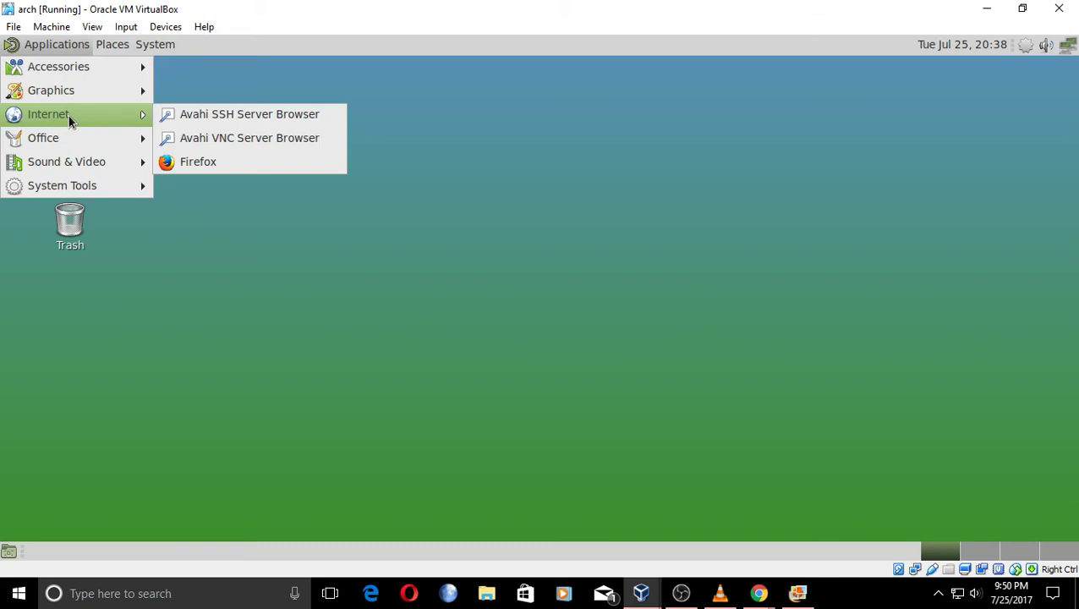
mouse_move(70, 141)
mouse_move(71, 165)
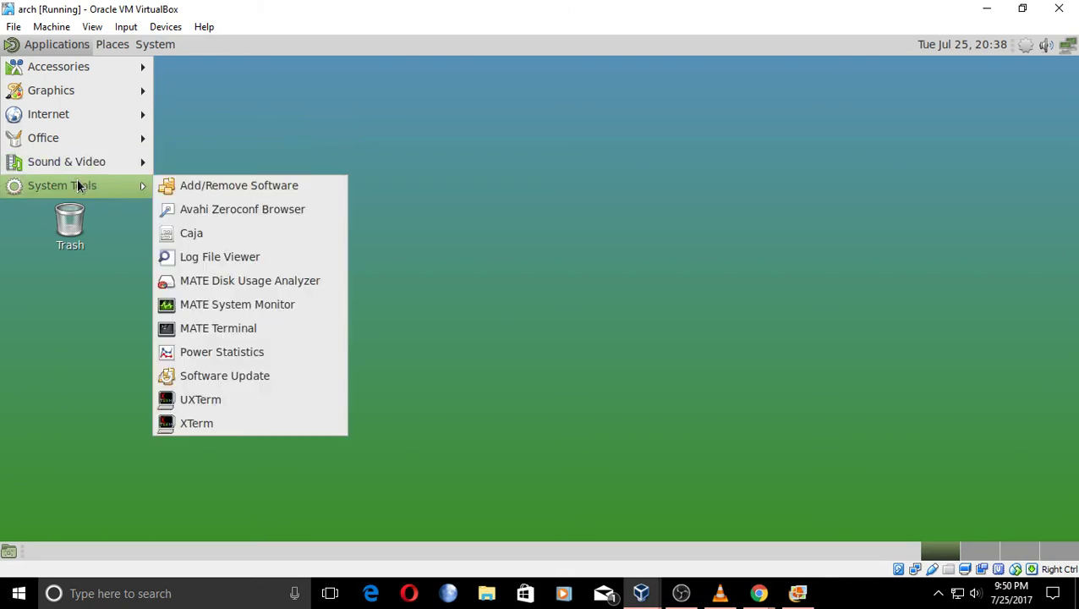
left_click(258, 303)
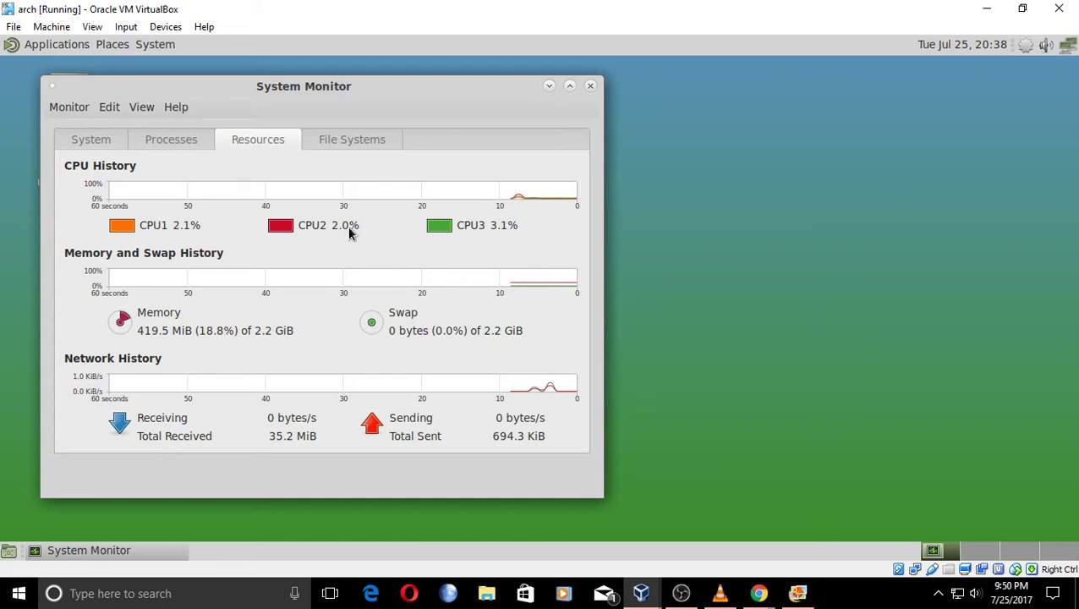
left_click(590, 85)
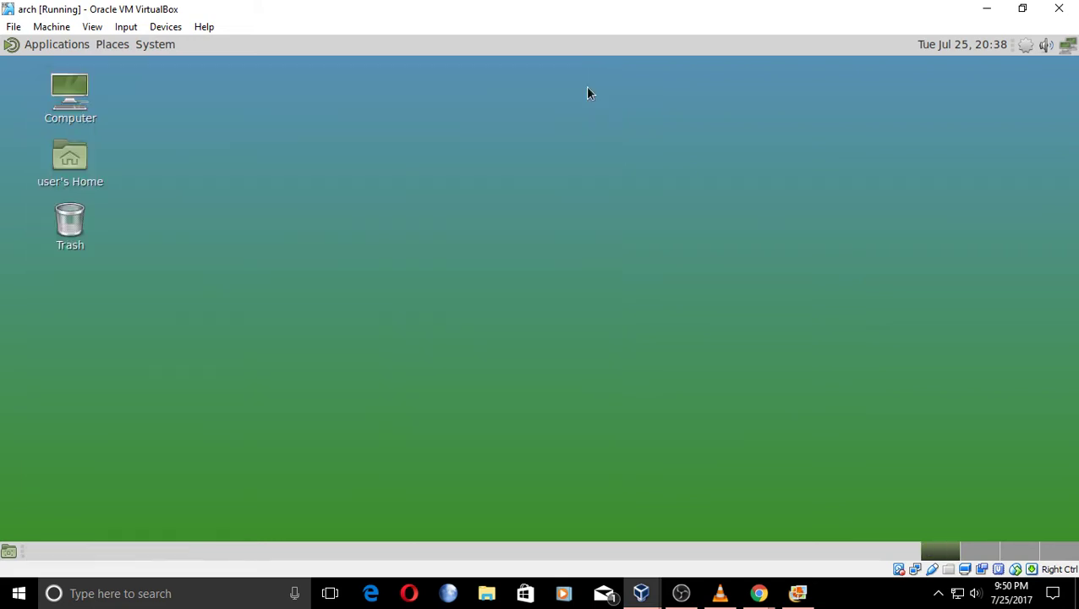
left_click(118, 46)
Check Caja's version in Help > About, then close the home-folder window.
left_click(125, 68)
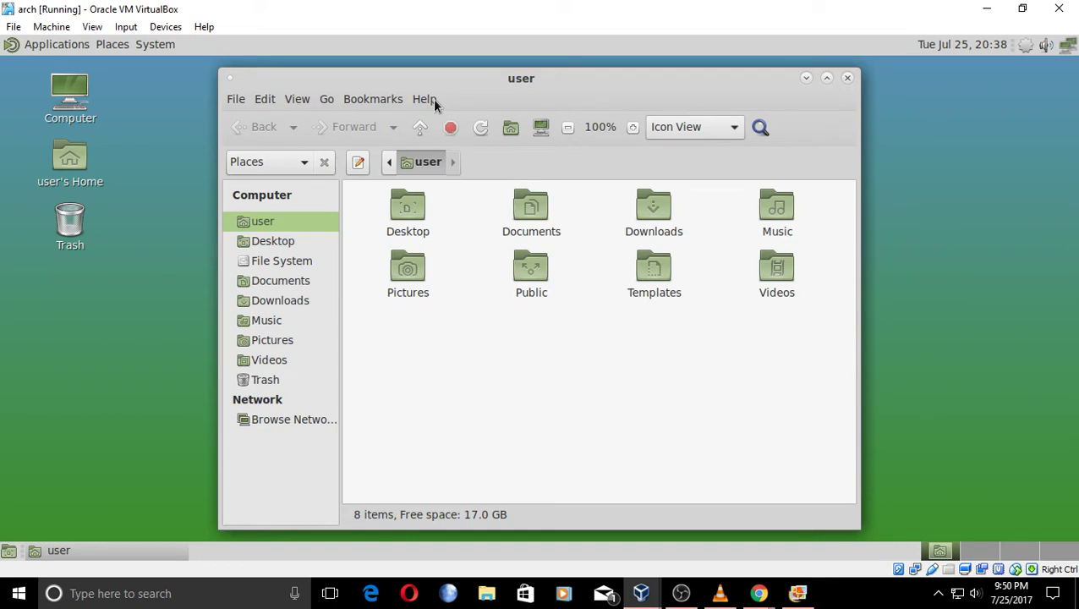
left_click(431, 99)
left_click(448, 144)
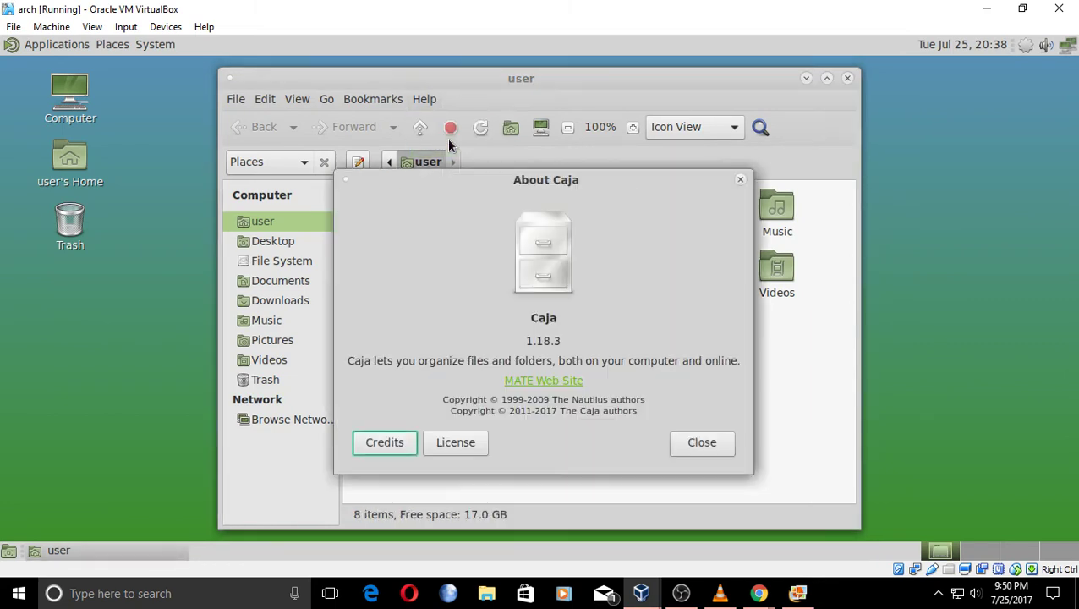
left_click(714, 441)
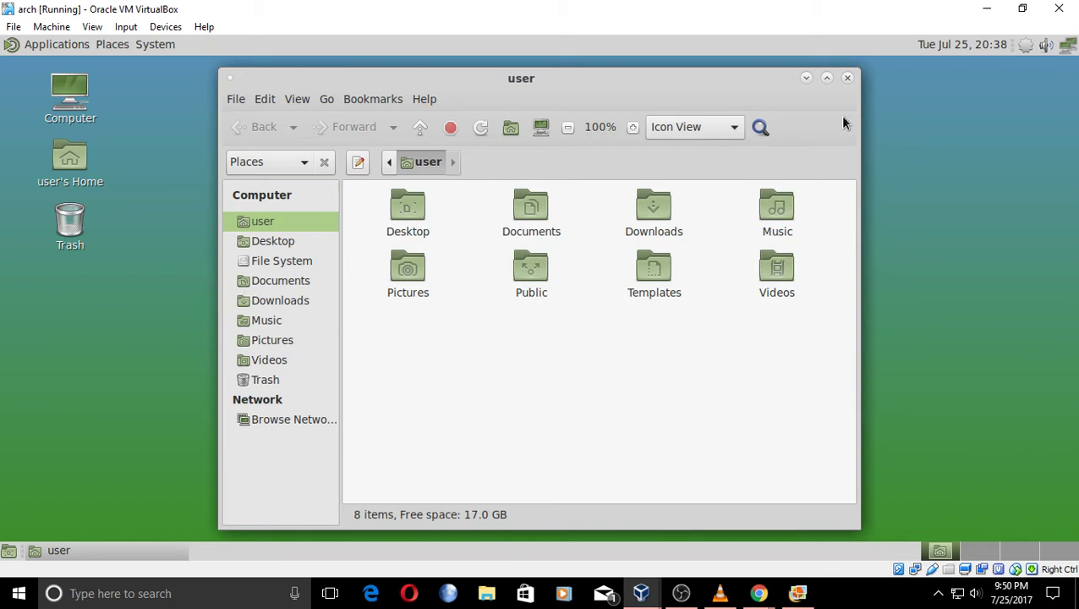
left_click(846, 79)
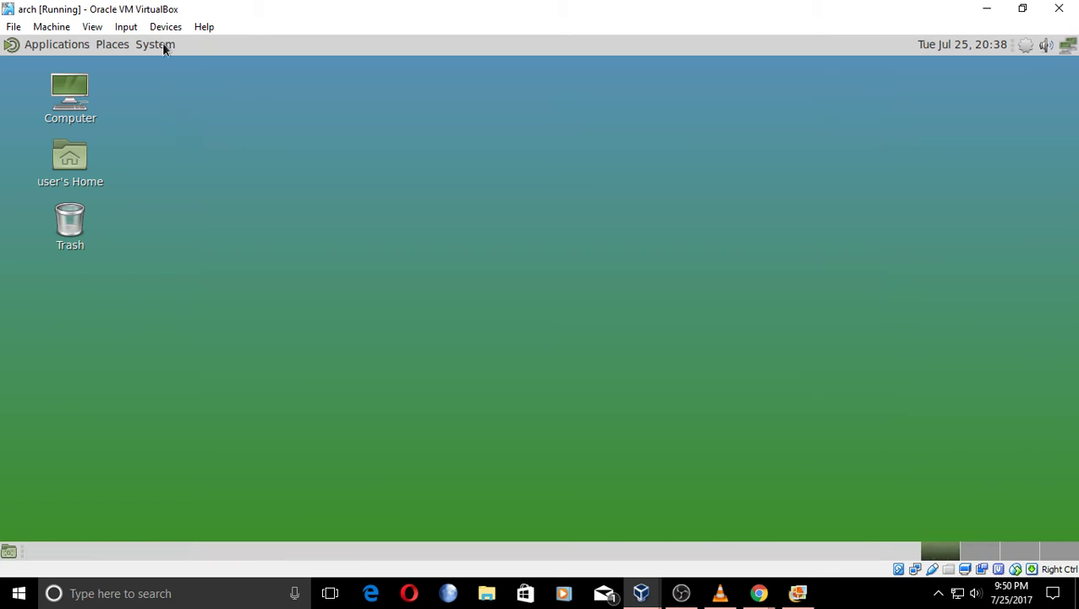
Navigate the MATE System > Preferences menu to the Personal preferences submenu.
left_click(128, 46)
left_click(127, 46)
left_click(147, 48)
mouse_move(174, 74)
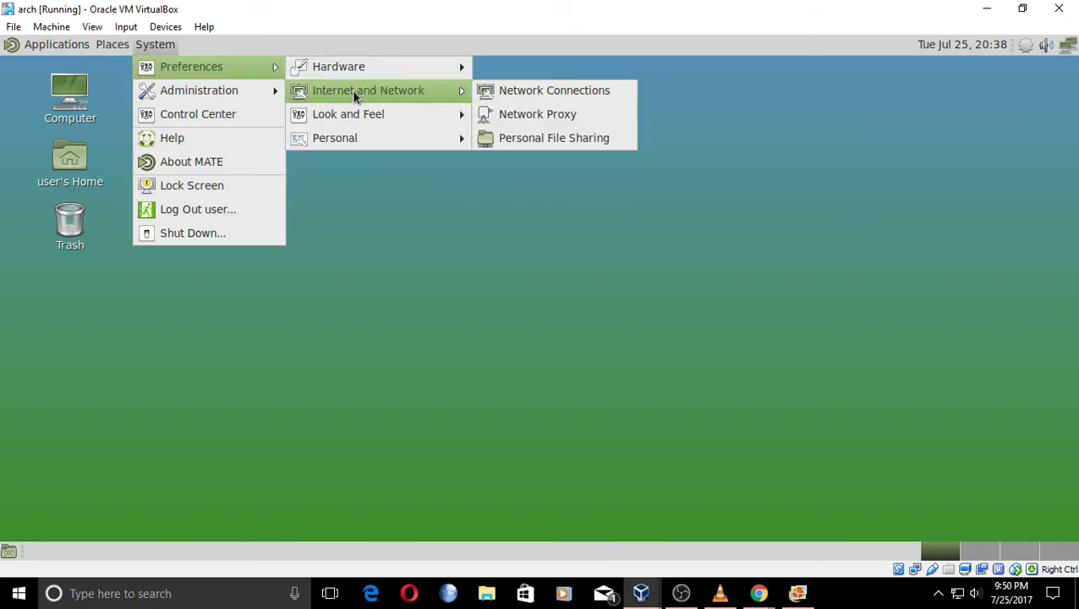
mouse_move(360, 123)
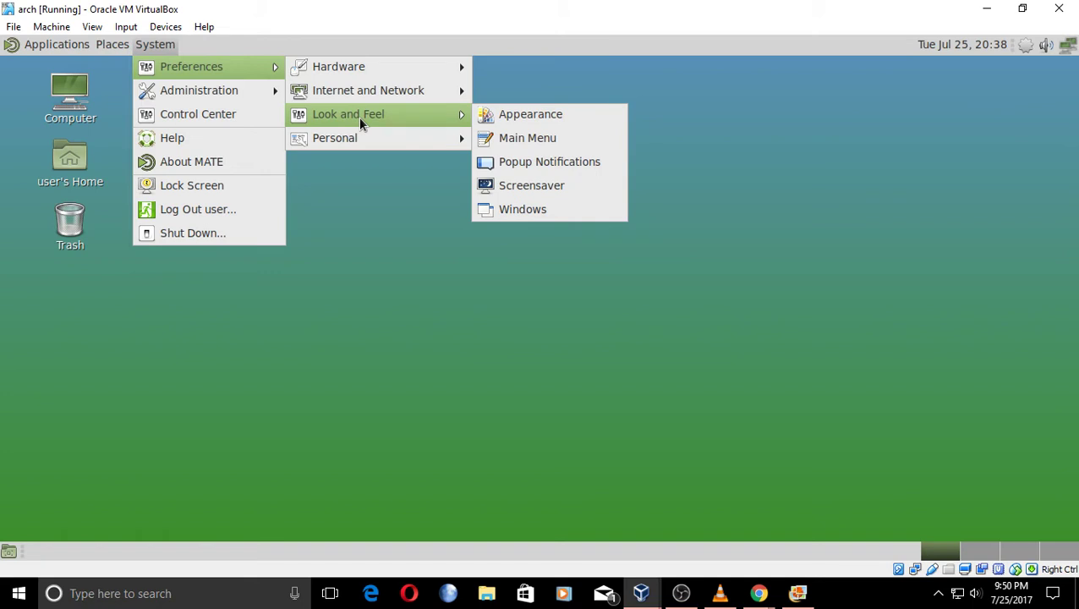
mouse_move(367, 143)
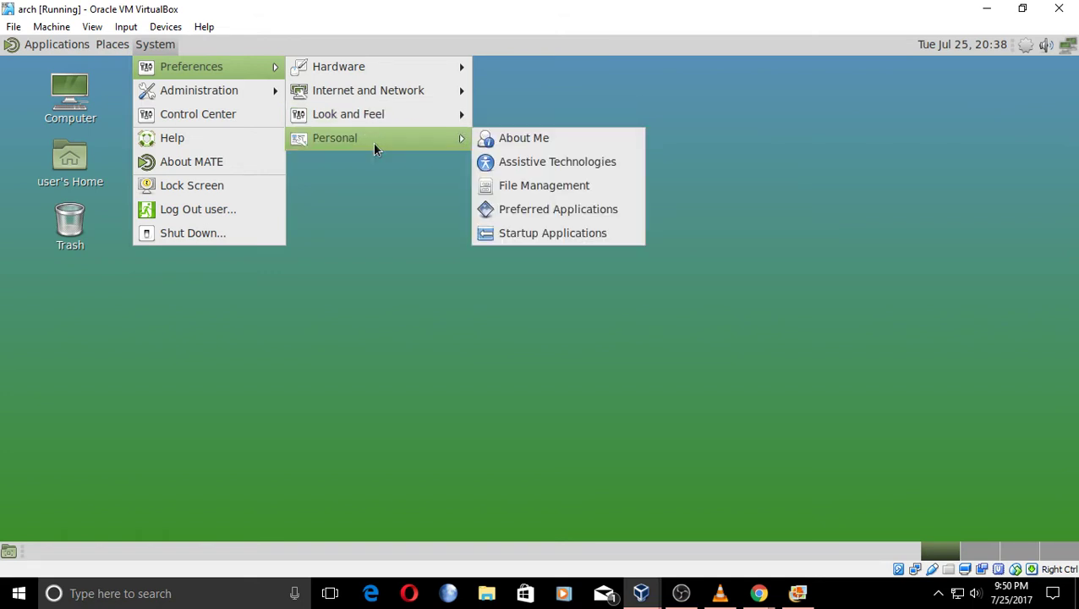
Review every enabled startup program, including vboxclient, in Startup Applications, then close it.
left_click(557, 231)
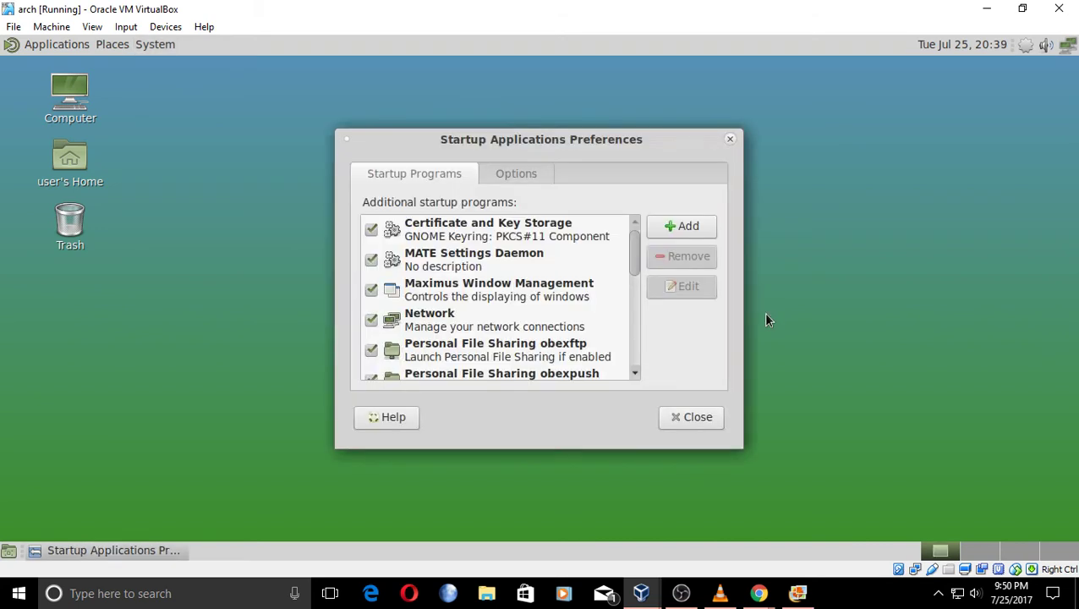
left_click_drag(632, 249, 622, 358)
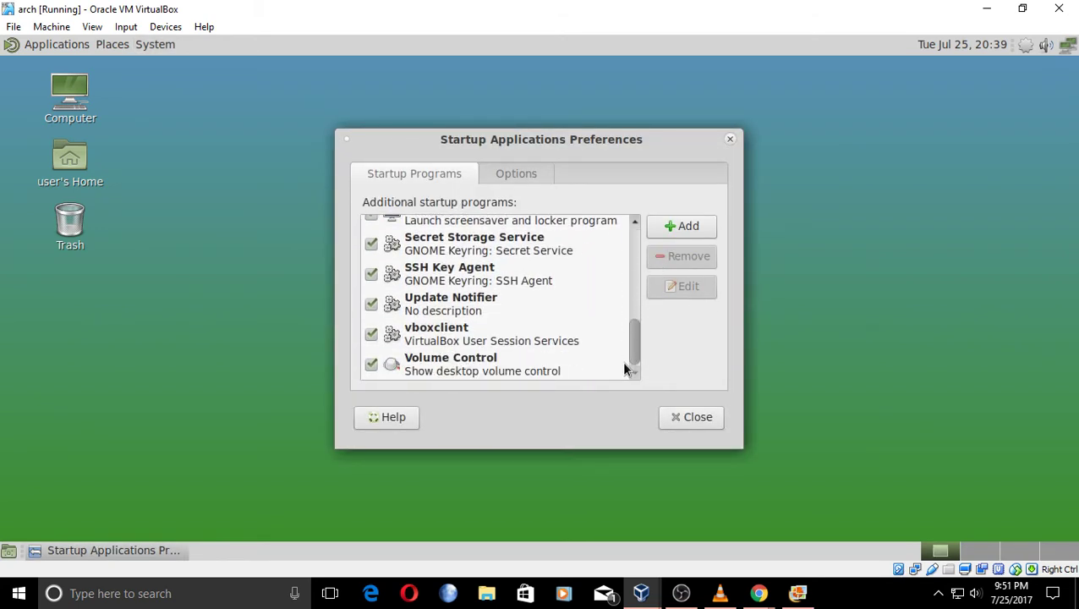
scroll(522, 293, "up", 5)
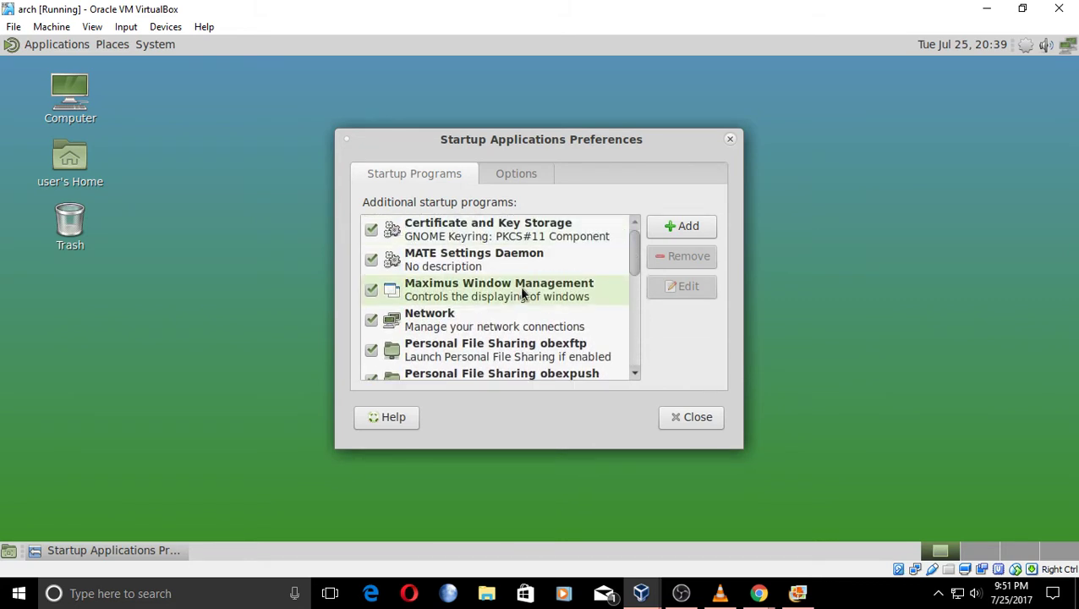
scroll(545, 285, "down", 4)
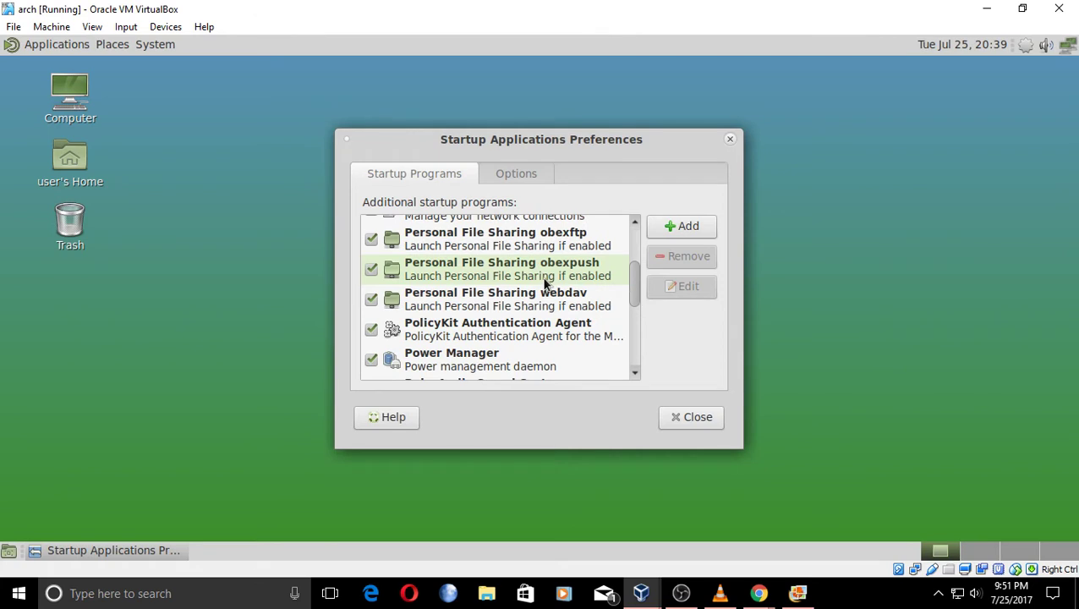
scroll(545, 285, "down", 1)
scroll(546, 285, "down", 1)
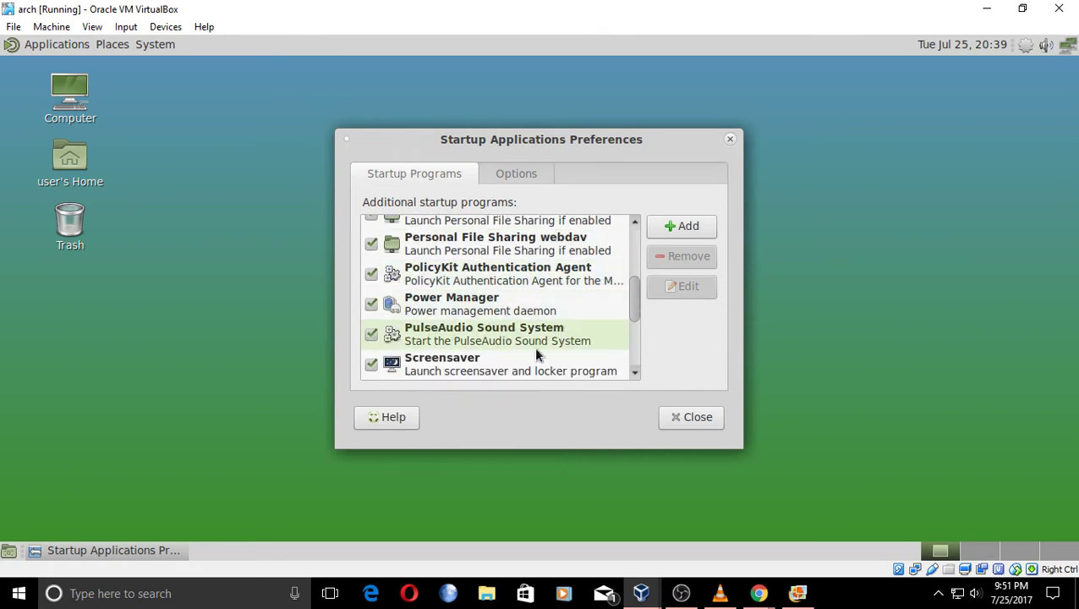
left_click_drag(631, 306, 632, 254)
left_click(697, 423)
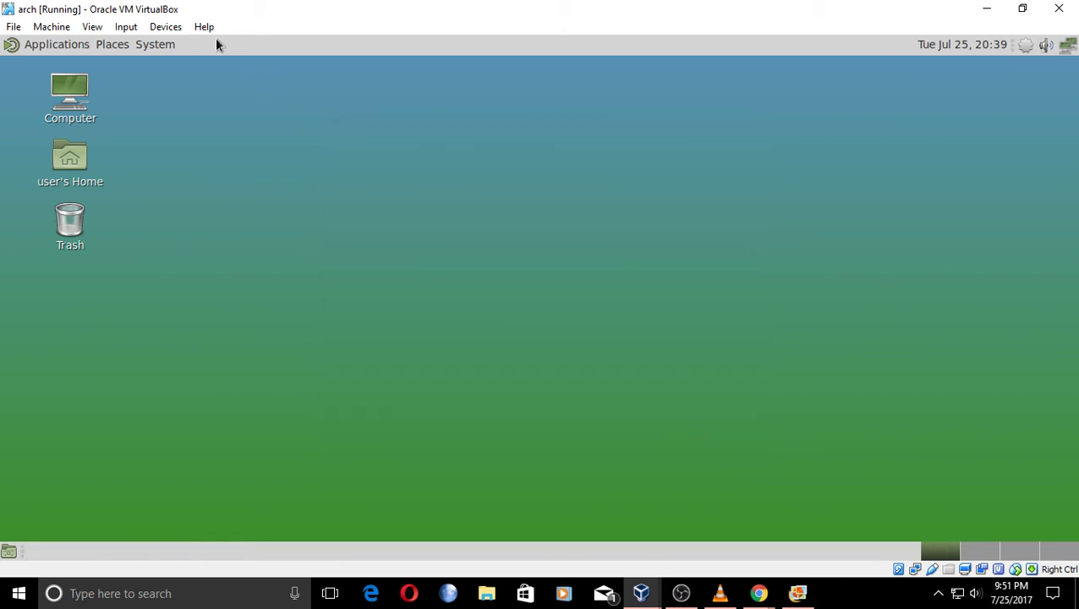
left_click(165, 44)
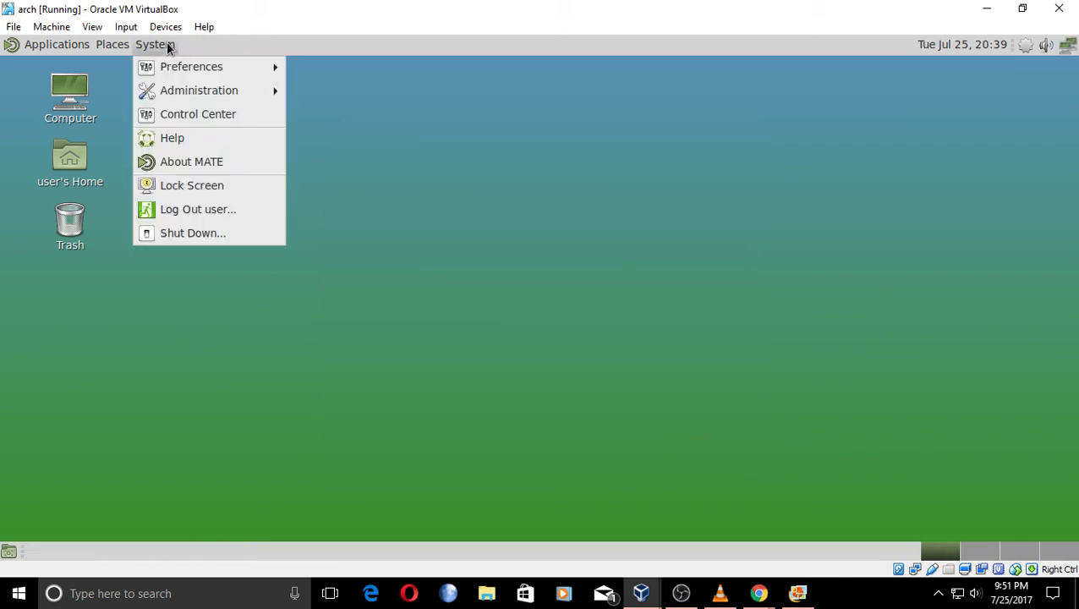
left_click(203, 113)
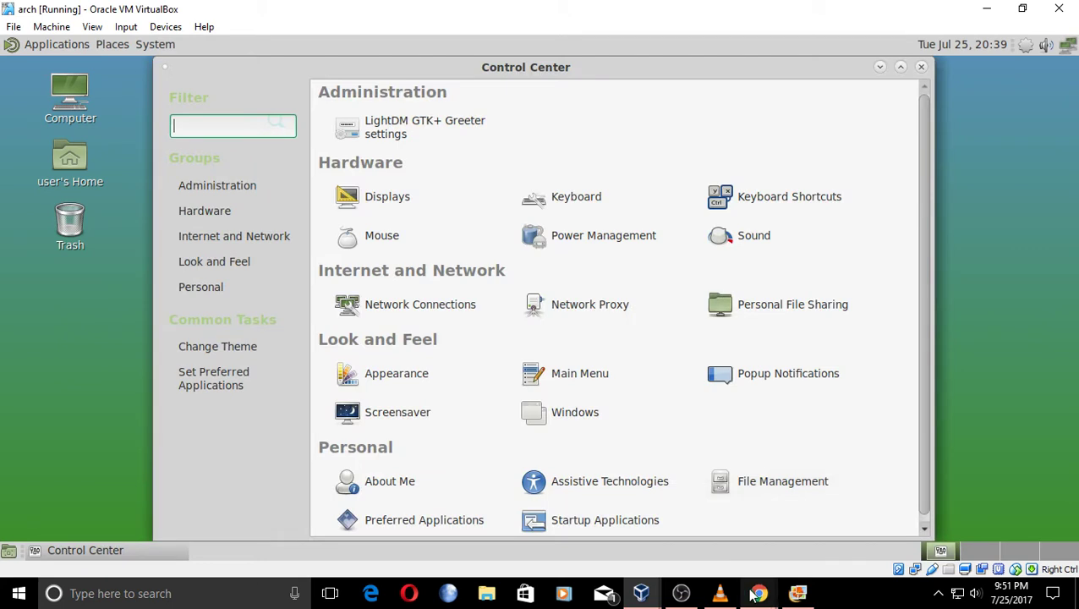
mouse_move(754, 594)
left_click(803, 554)
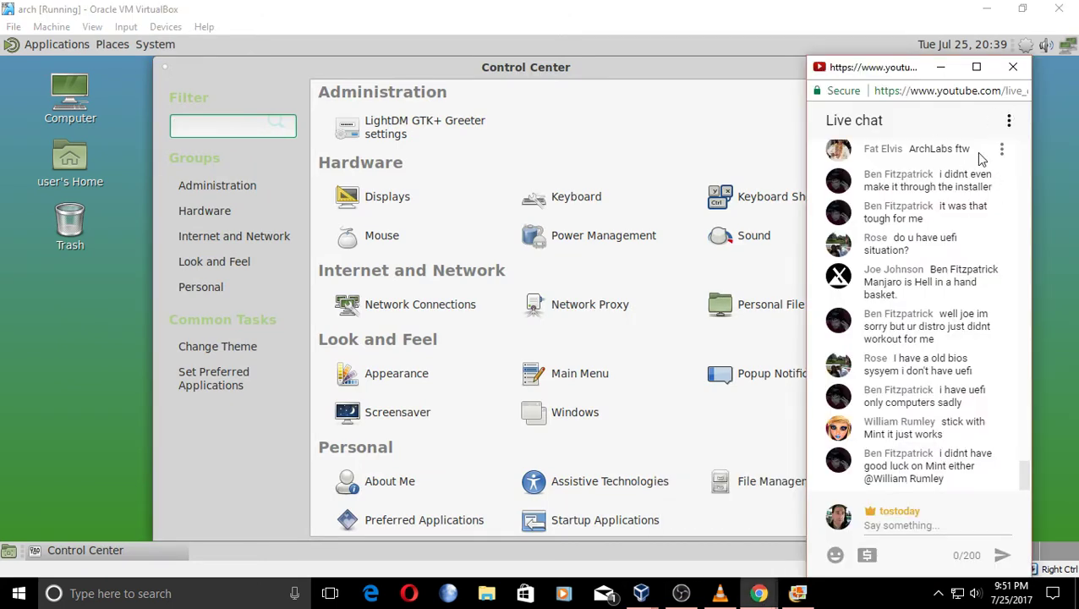
left_click(940, 67)
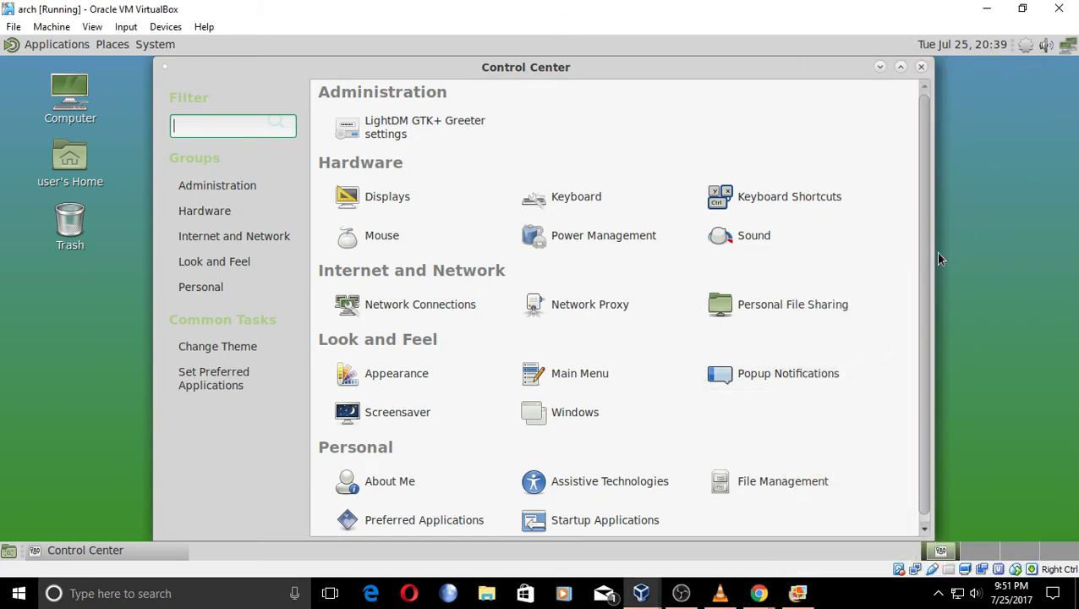
left_click_drag(924, 273, 906, 241)
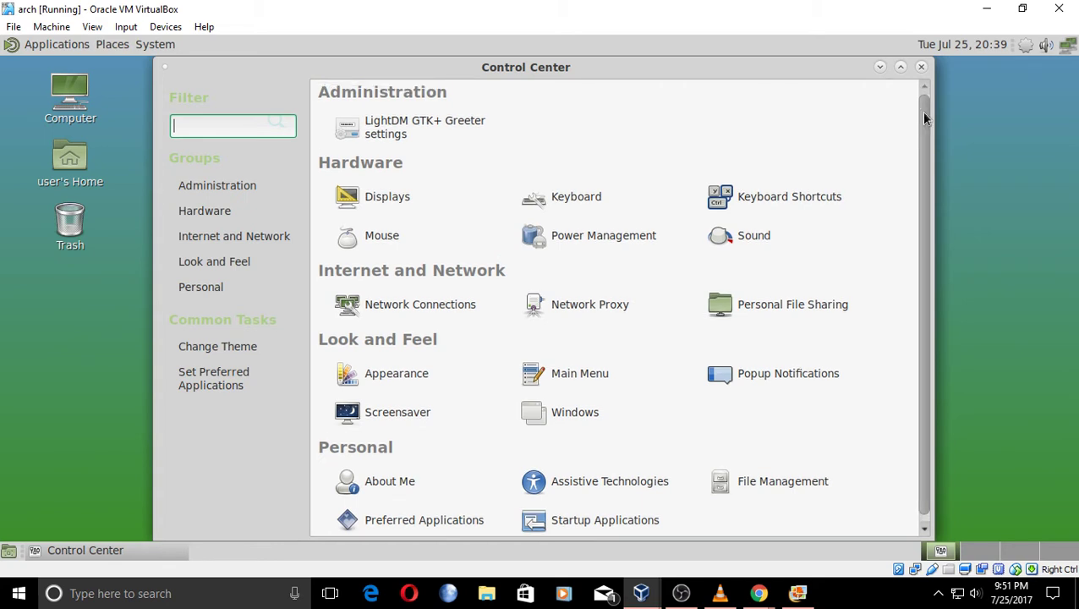
left_click(921, 66)
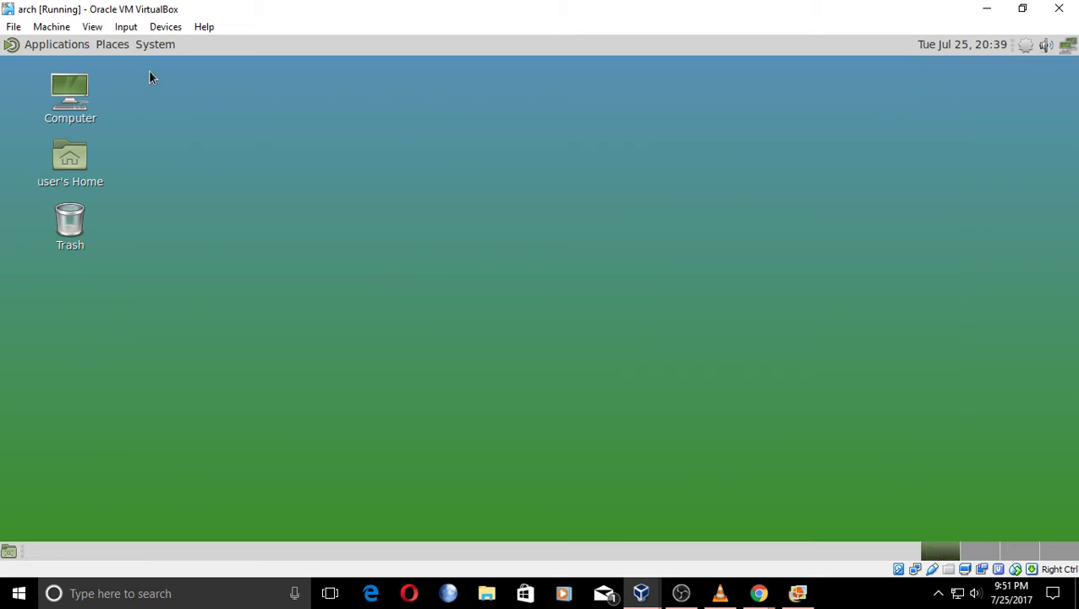
Apply the dark BlackMATE theme in MATE Appearance Preferences and close the dialog.
left_click(156, 45)
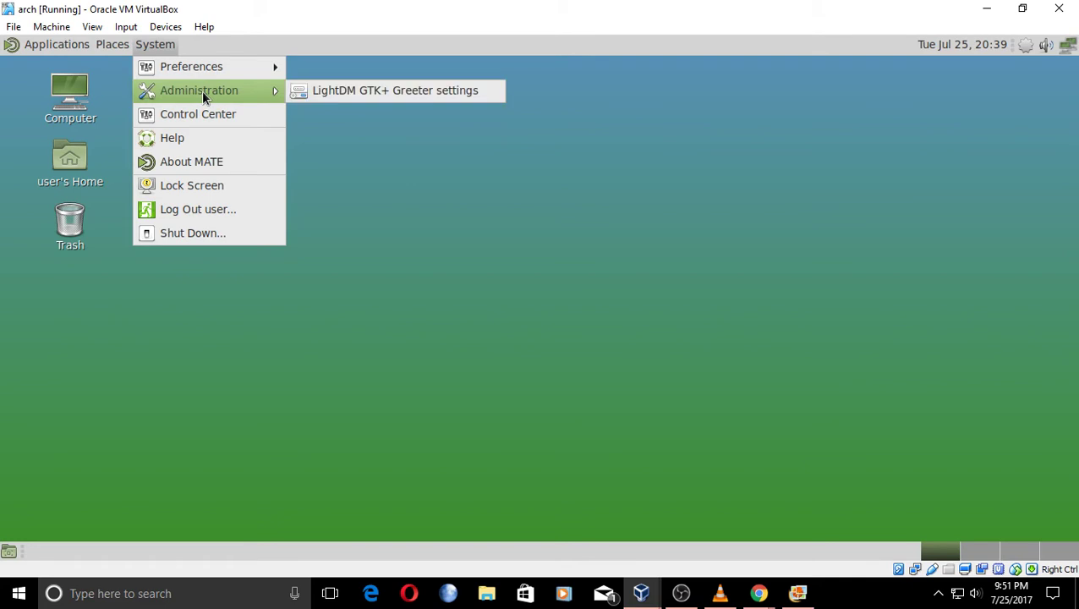
mouse_move(219, 65)
mouse_move(403, 117)
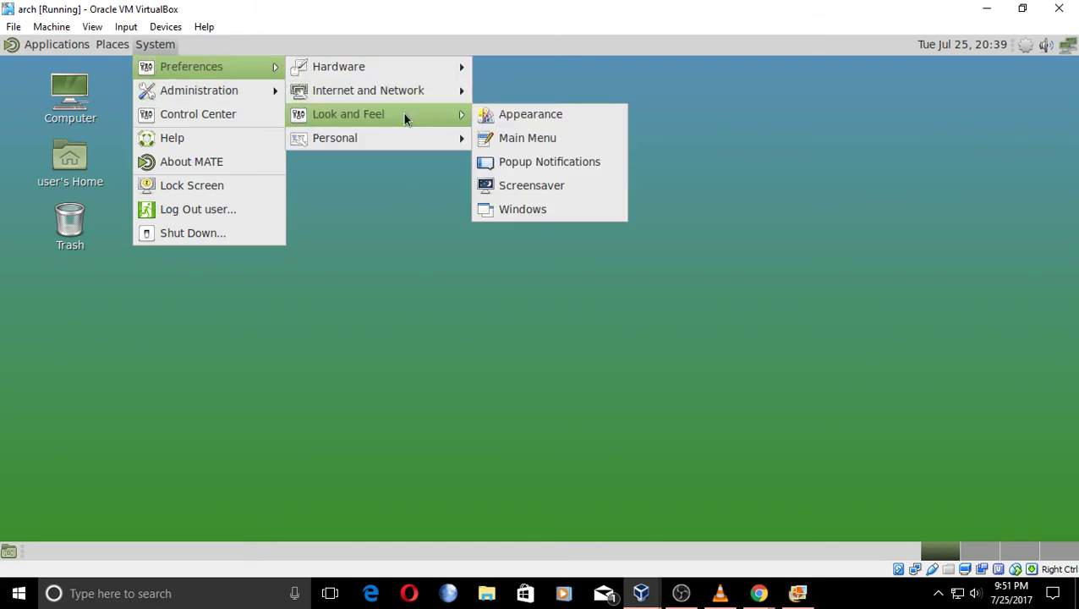
left_click(505, 123)
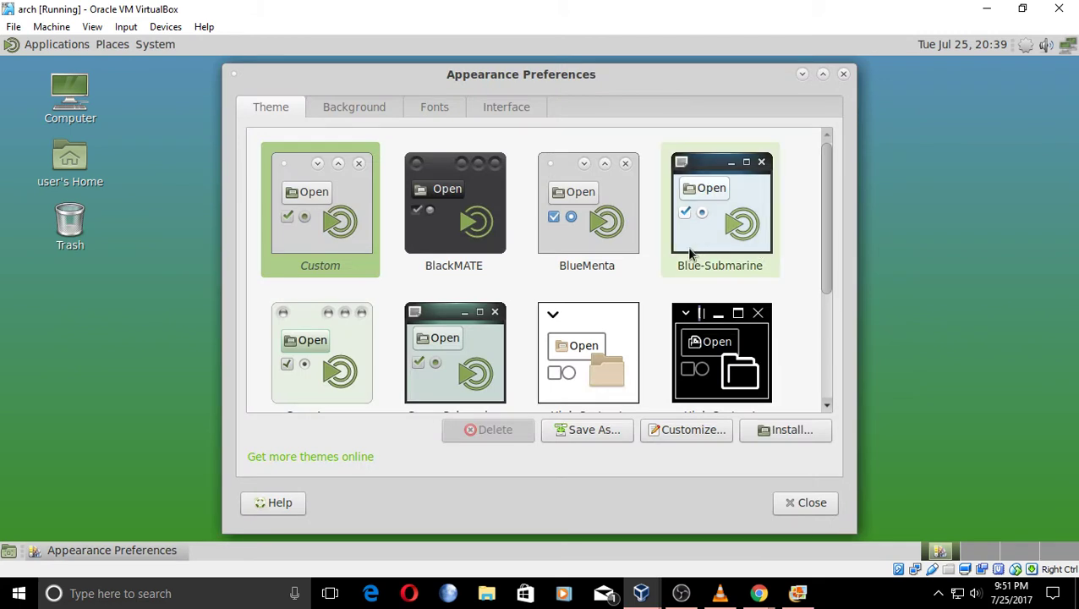
scroll(689, 252, "down", 5)
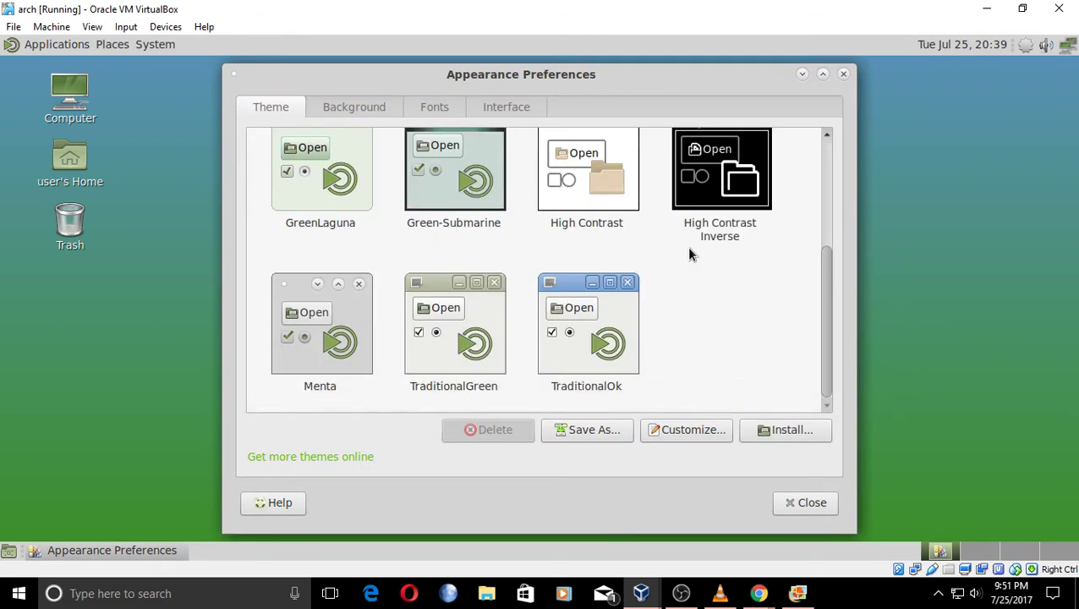
scroll(689, 252, "up", 5)
scroll(689, 252, "down", 1)
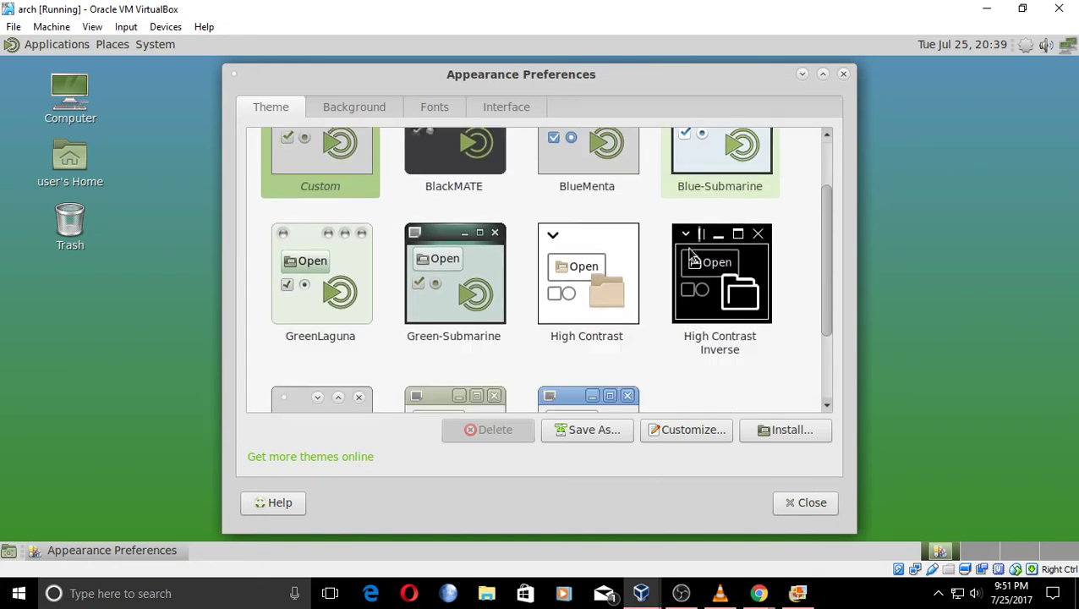
scroll(575, 313, "up", 1)
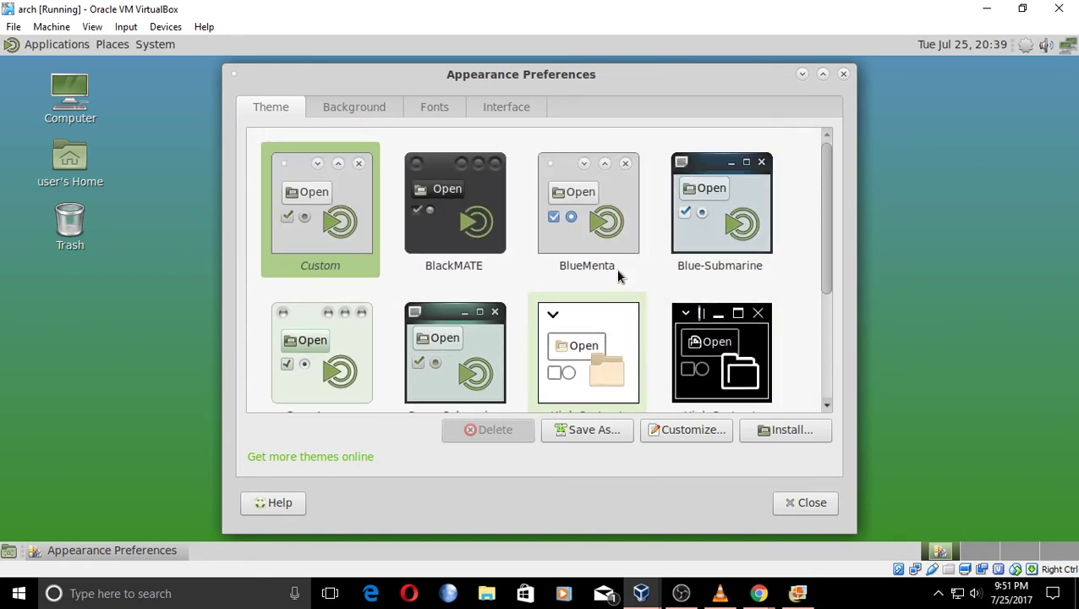
left_click(500, 222)
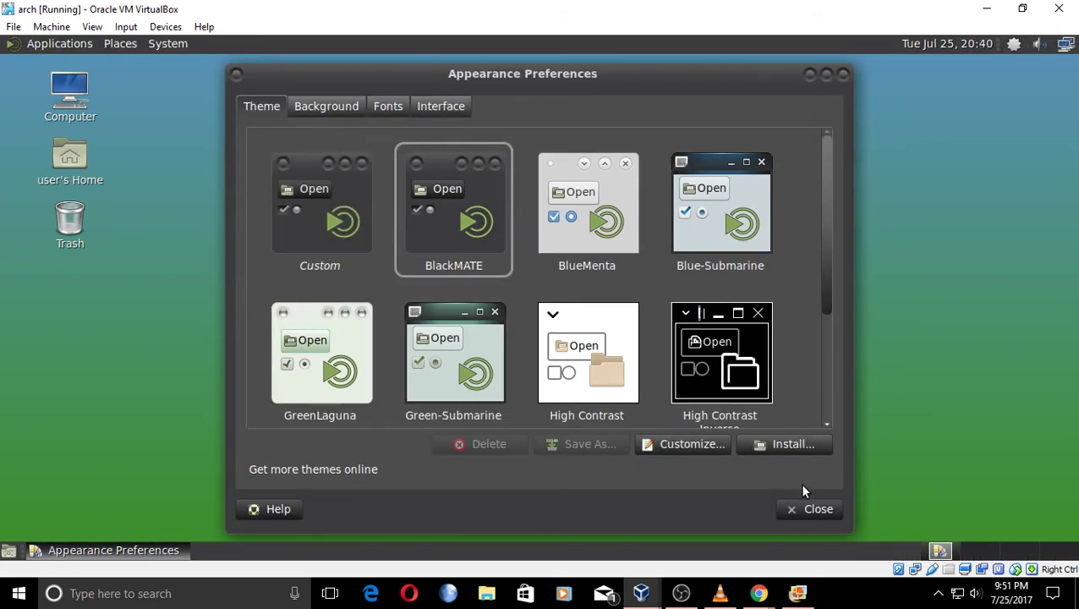
left_click(813, 508)
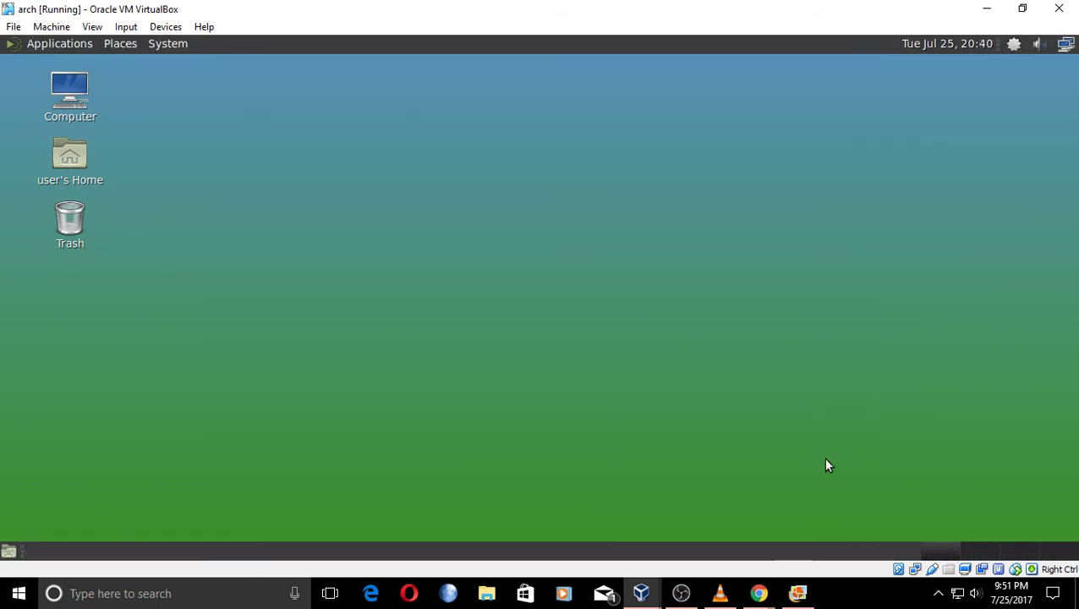
left_click(64, 44)
Set the Earth-from-orbit image as the desktop wallpaper from the desktop's background settings.
left_click(116, 43)
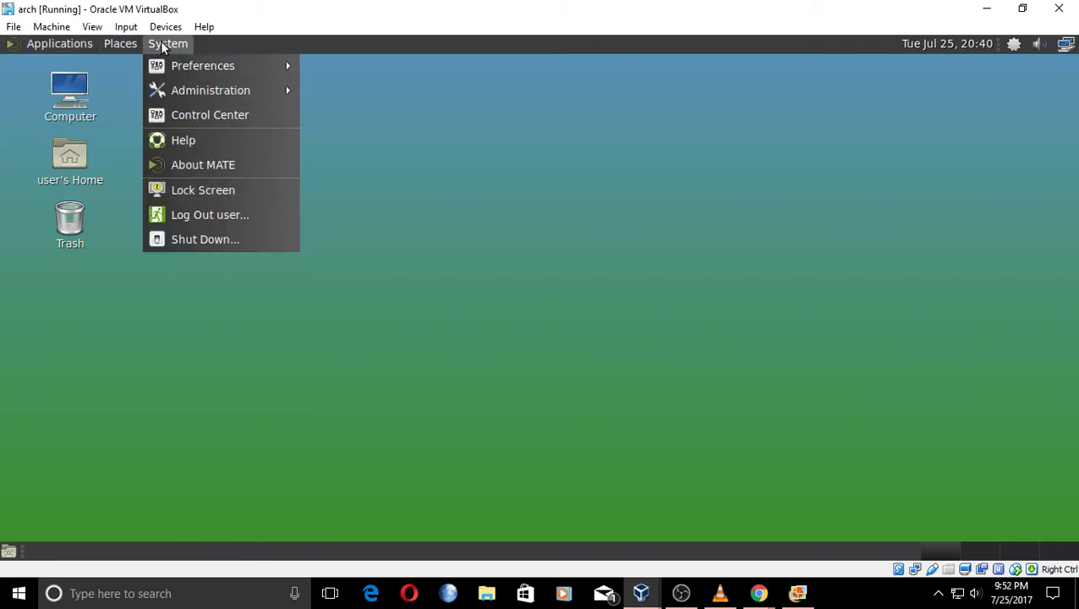
left_click(548, 245)
right_click(528, 218)
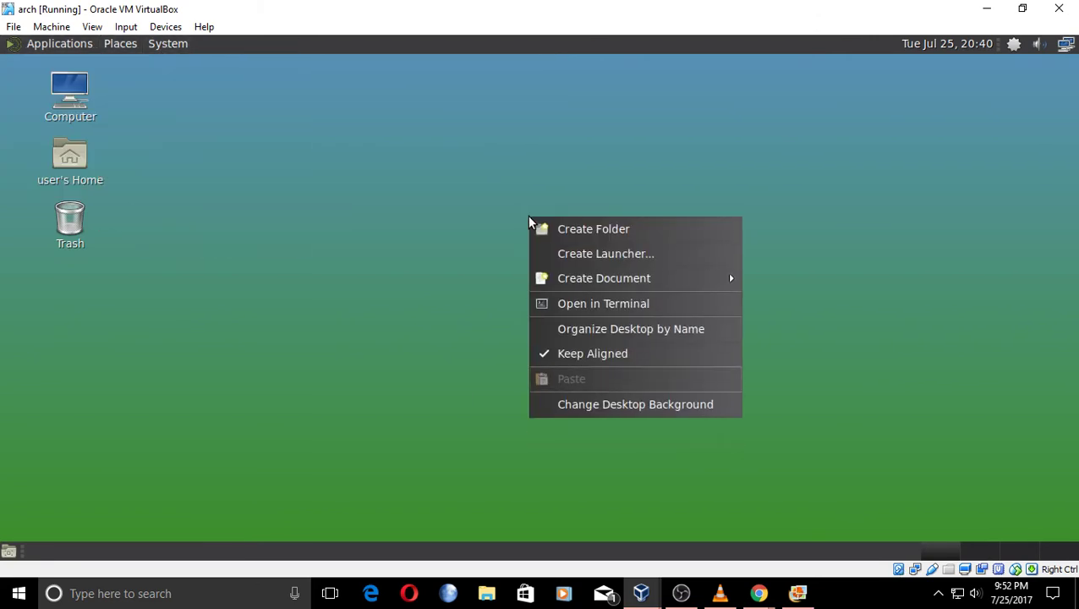
left_click(660, 405)
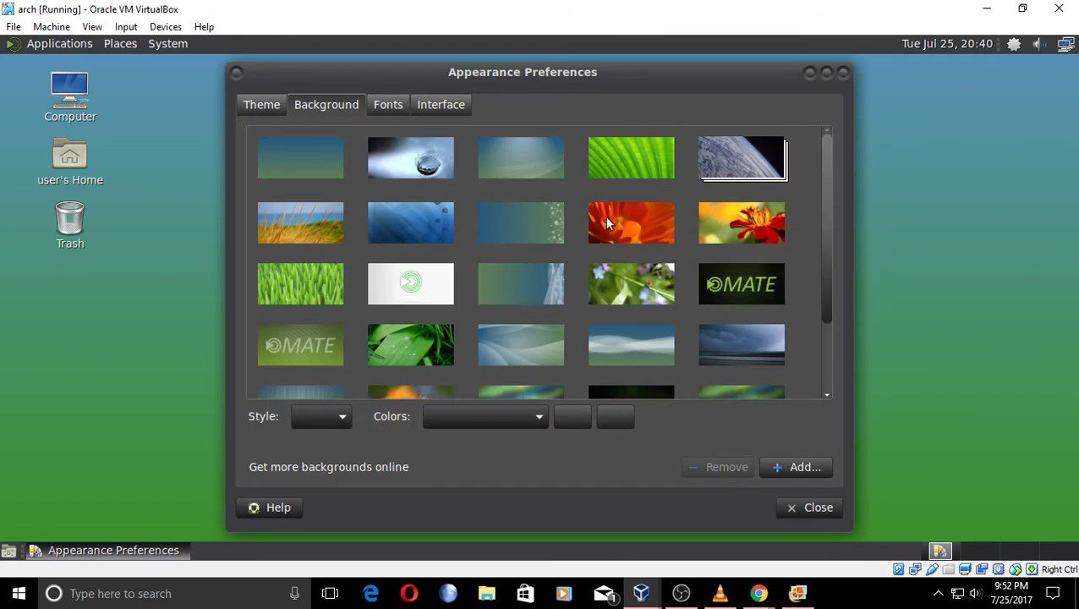
scroll(605, 222, "down", 1)
scroll(604, 221, "down", 2)
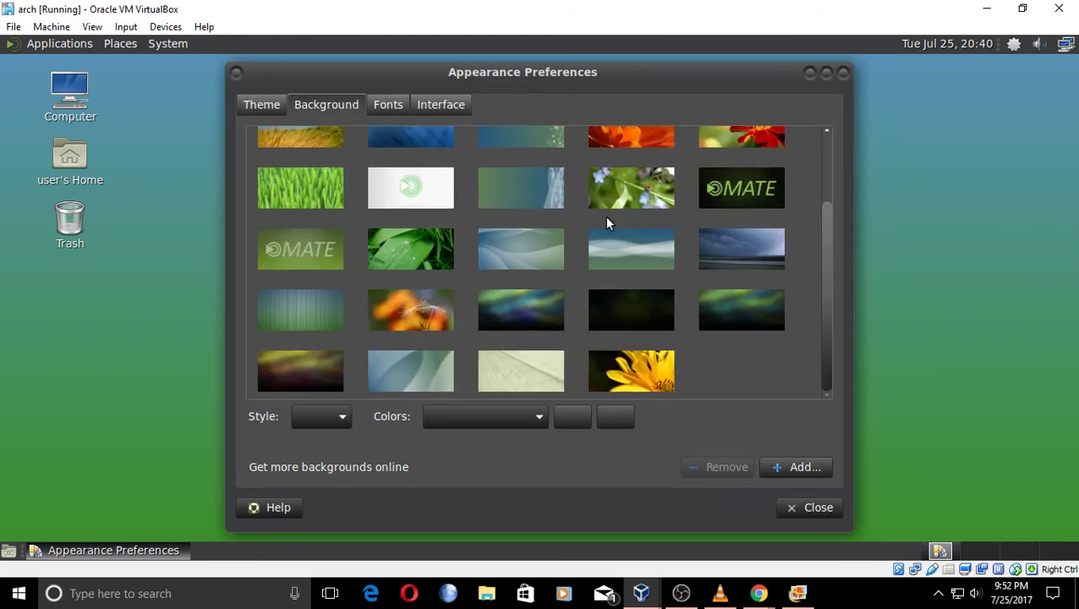
scroll(607, 222, "up", 3)
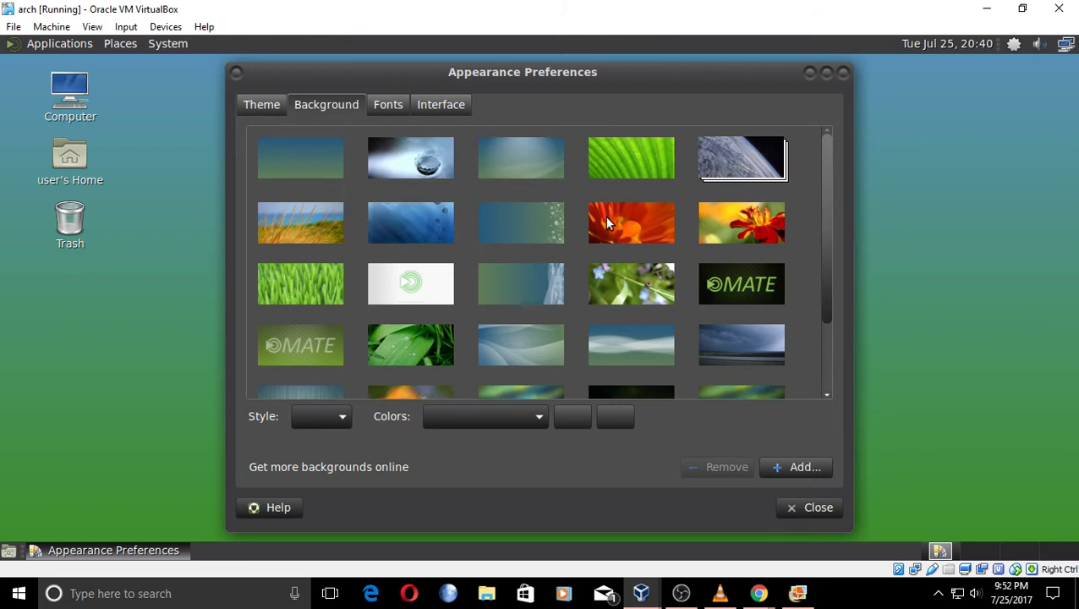
scroll(605, 222, "down", 3)
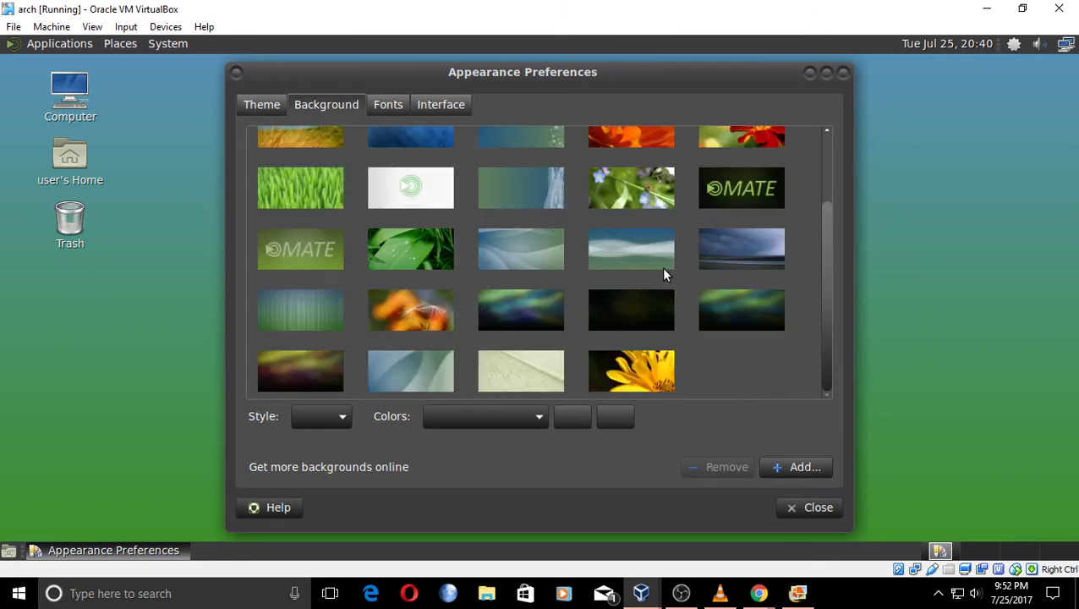
scroll(661, 268, "up", 3)
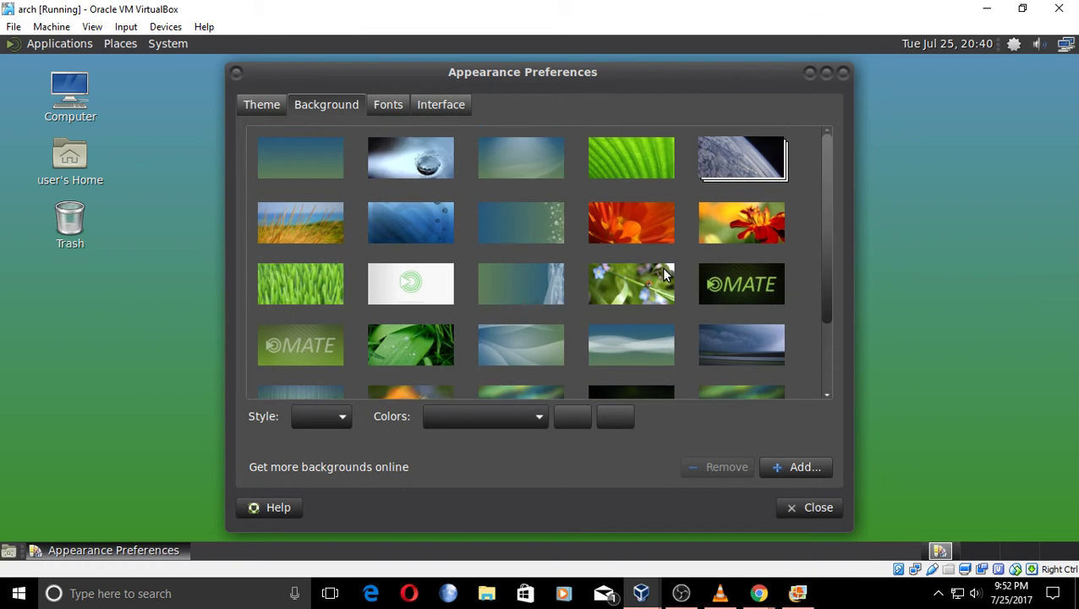
left_click(727, 175)
left_click(805, 508)
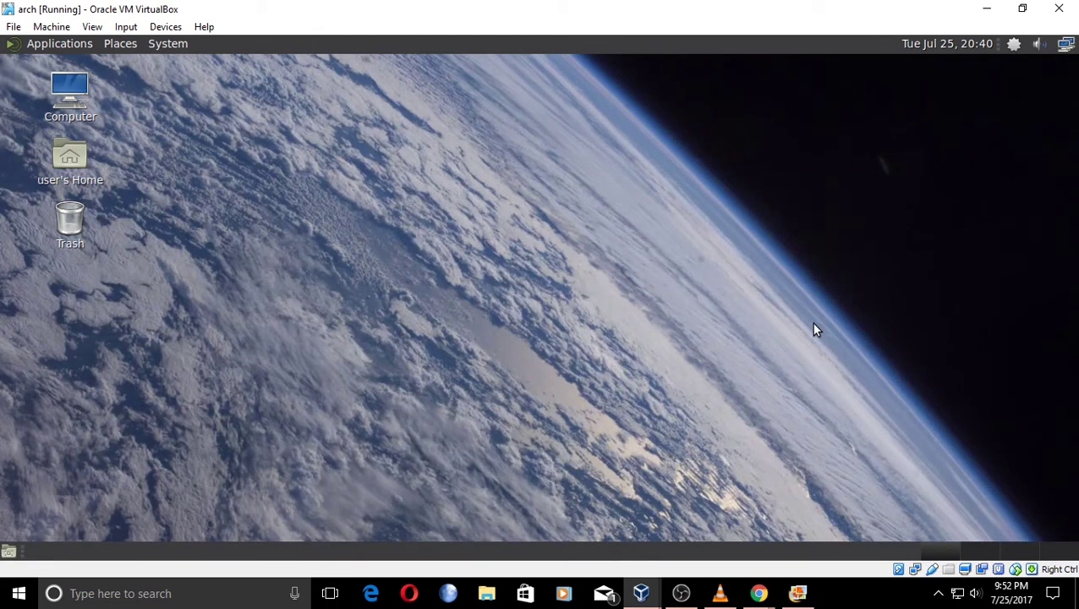
left_click(1066, 46)
left_click(1067, 49)
left_click(1040, 46)
left_click(1040, 46)
right_click(1040, 45)
left_click(1028, 92)
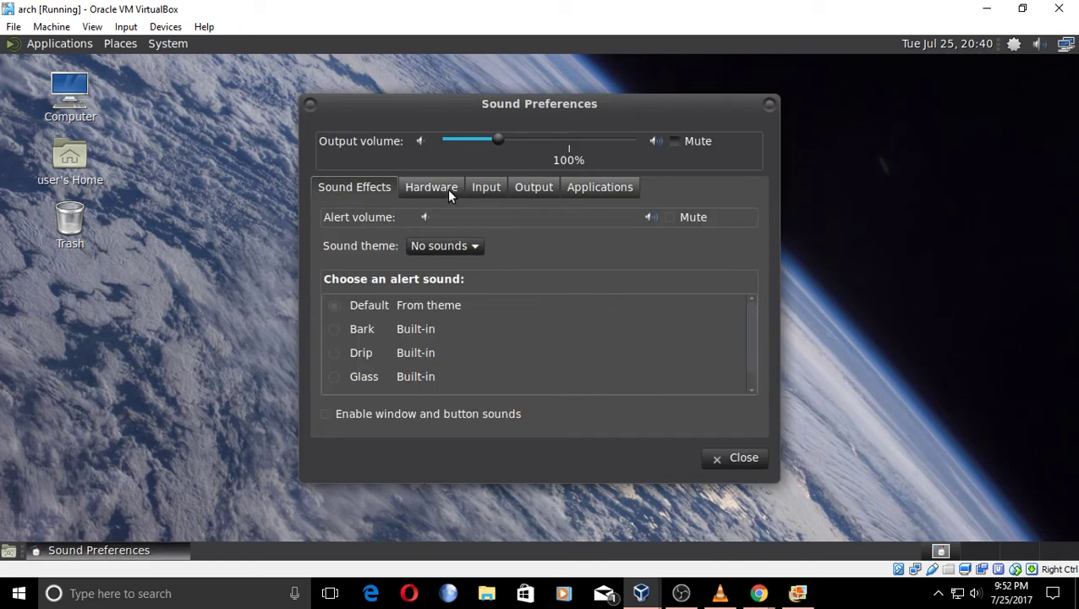
left_click(443, 191)
left_click(487, 189)
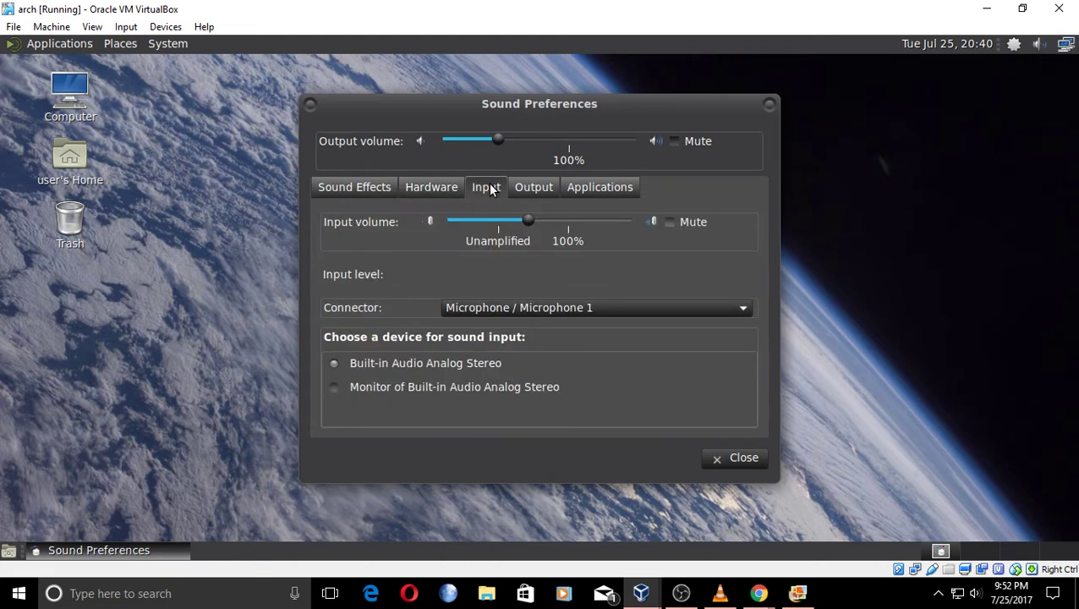
left_click(518, 192)
left_click(586, 193)
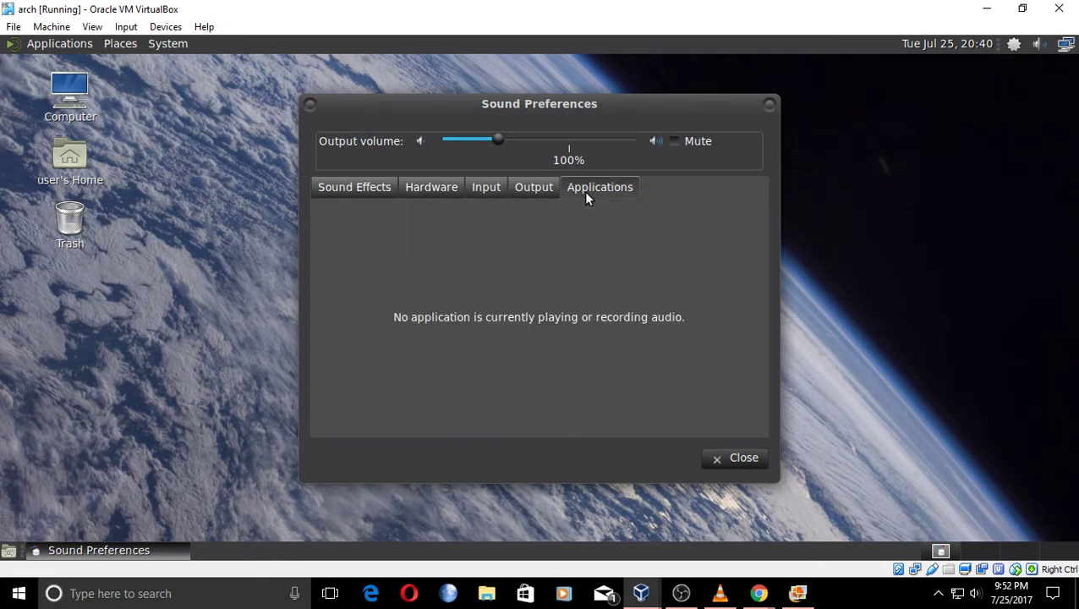
left_click(733, 458)
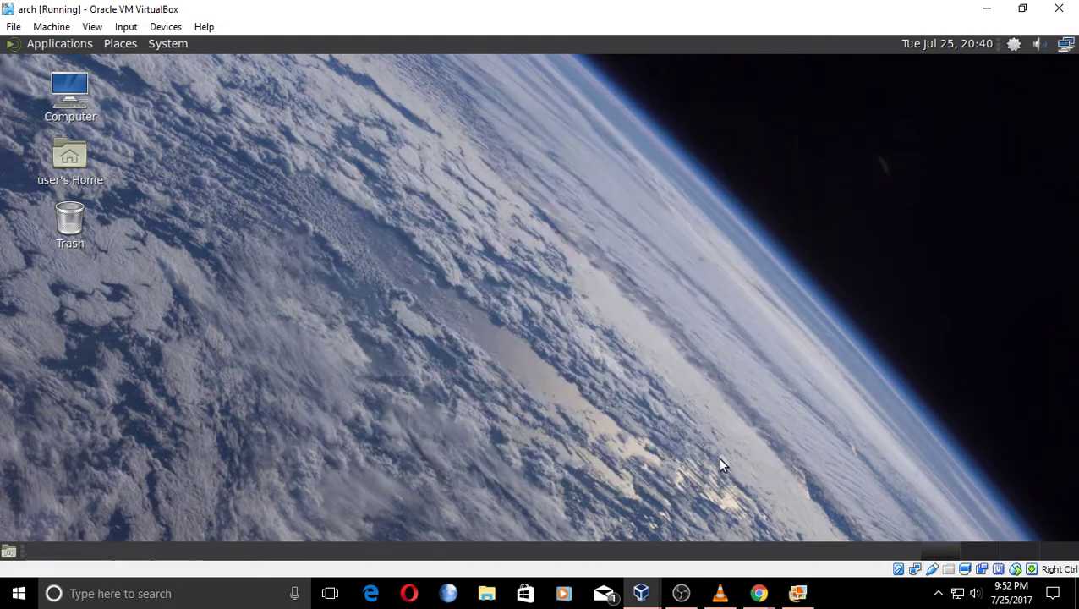
Launch Package Manager and browse its Groups, State and Repositories views.
left_click(1013, 44)
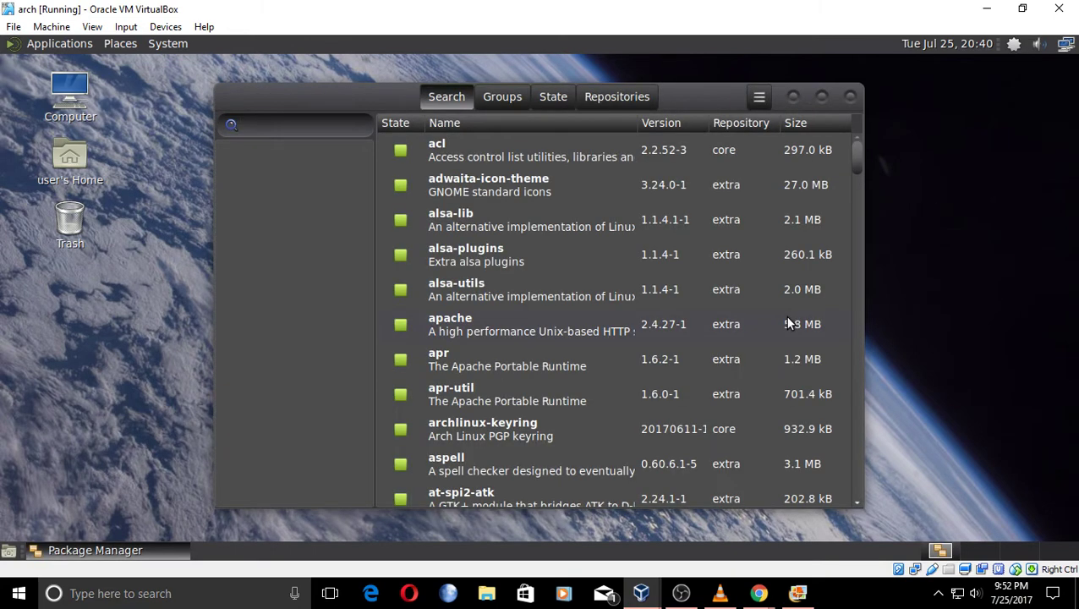
scroll(690, 256, "down", 1)
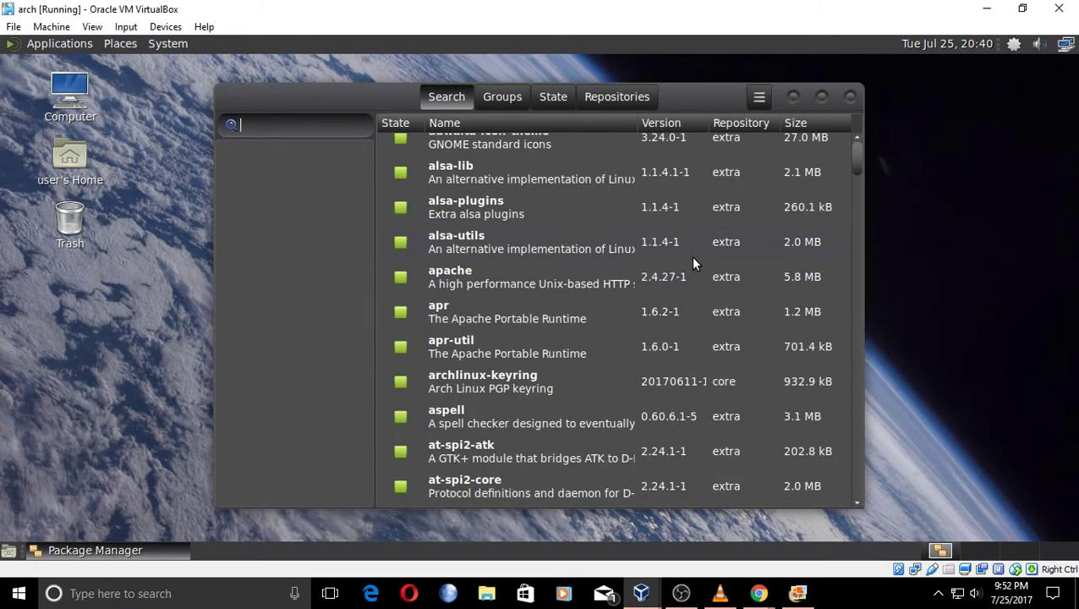
scroll(643, 283, "down", 6)
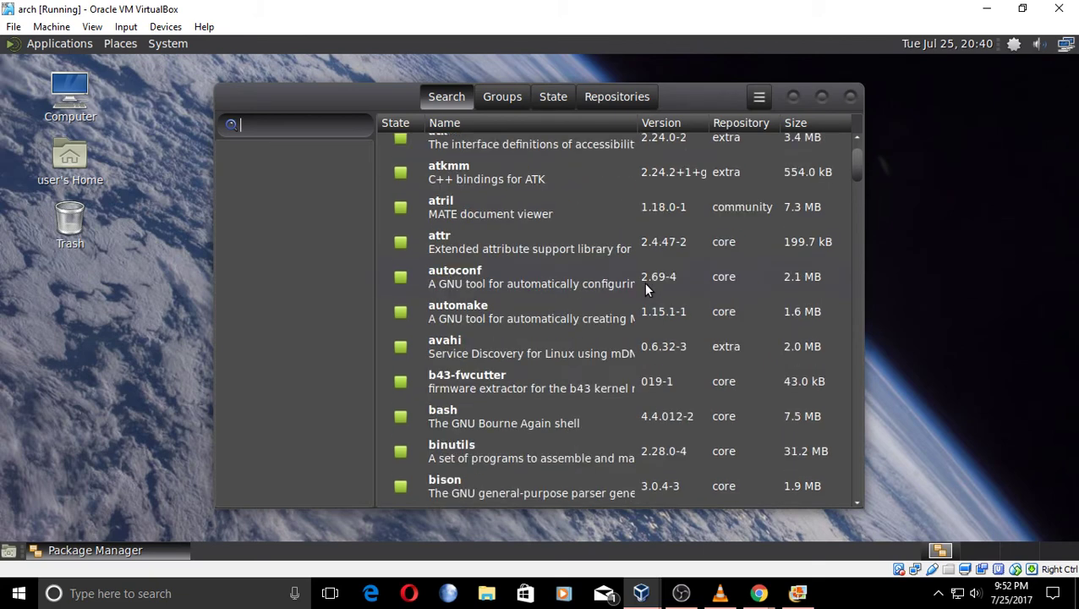
scroll(644, 281, "down", 1)
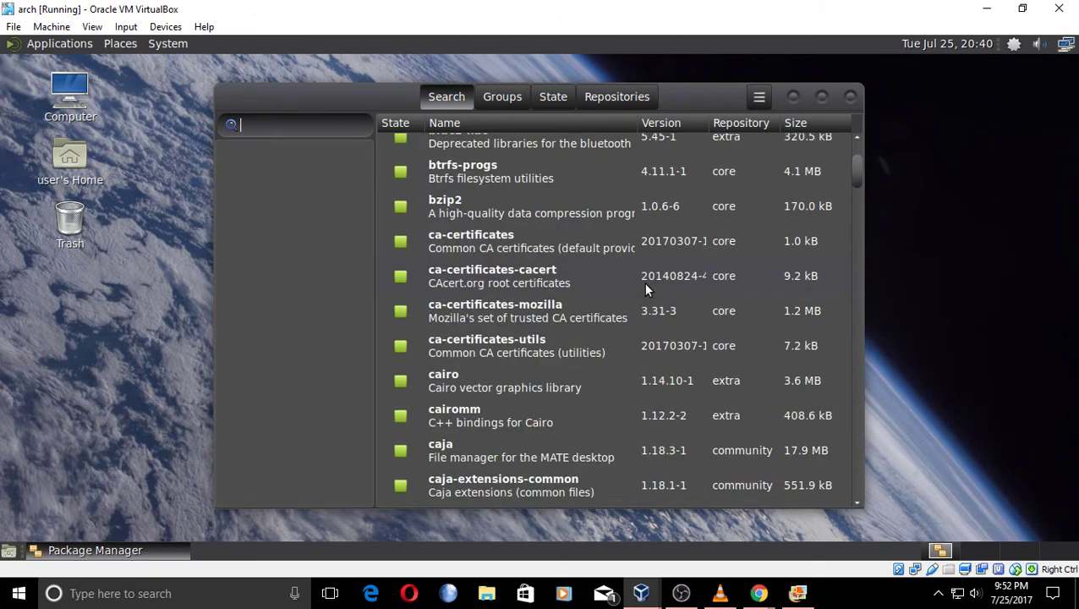
left_click(500, 98)
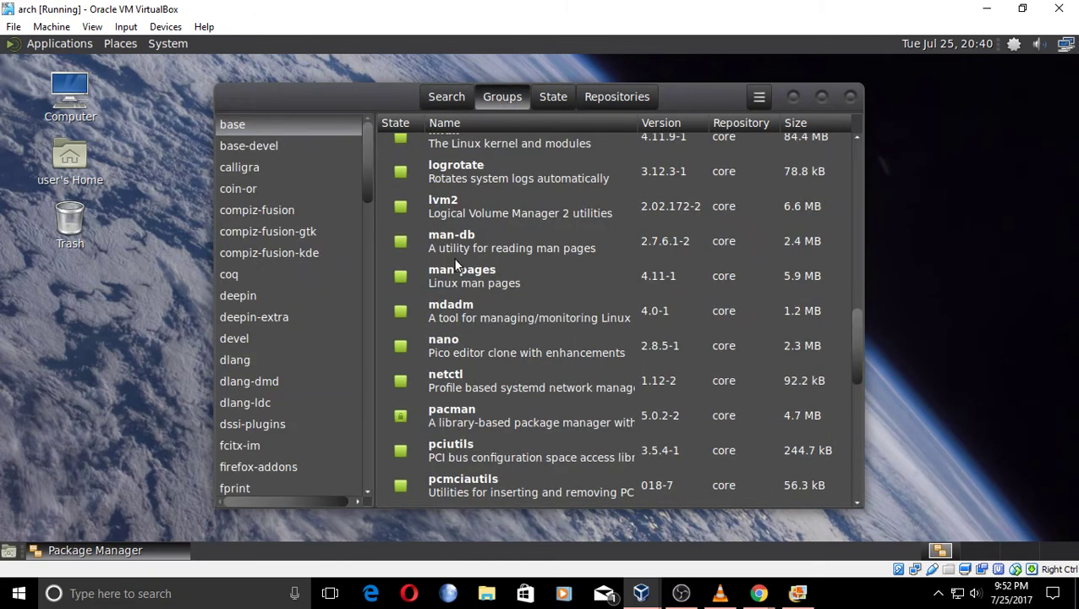
left_click(551, 99)
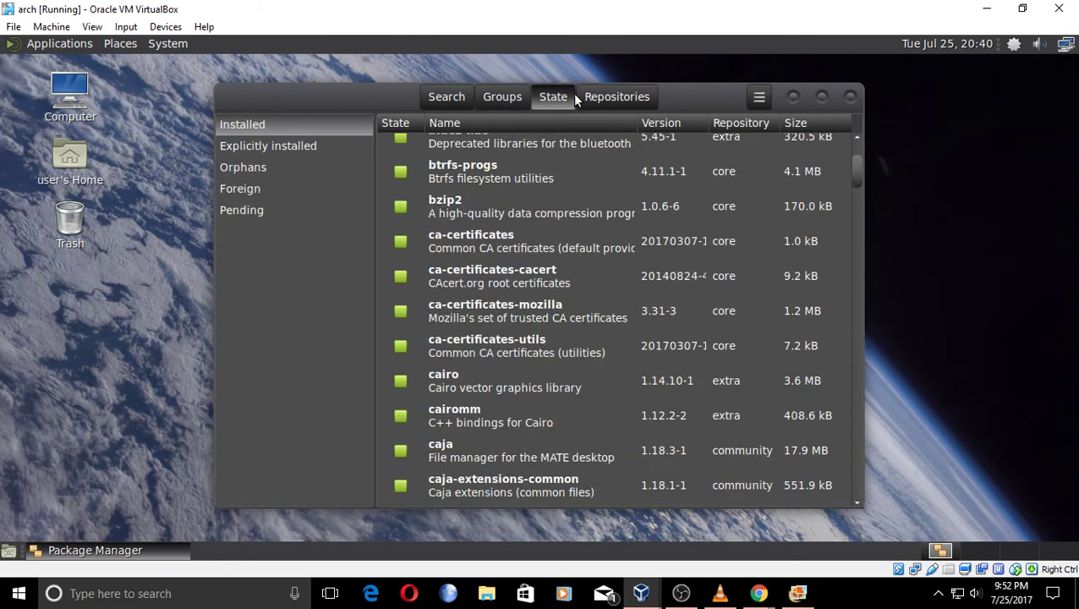
left_click(618, 98)
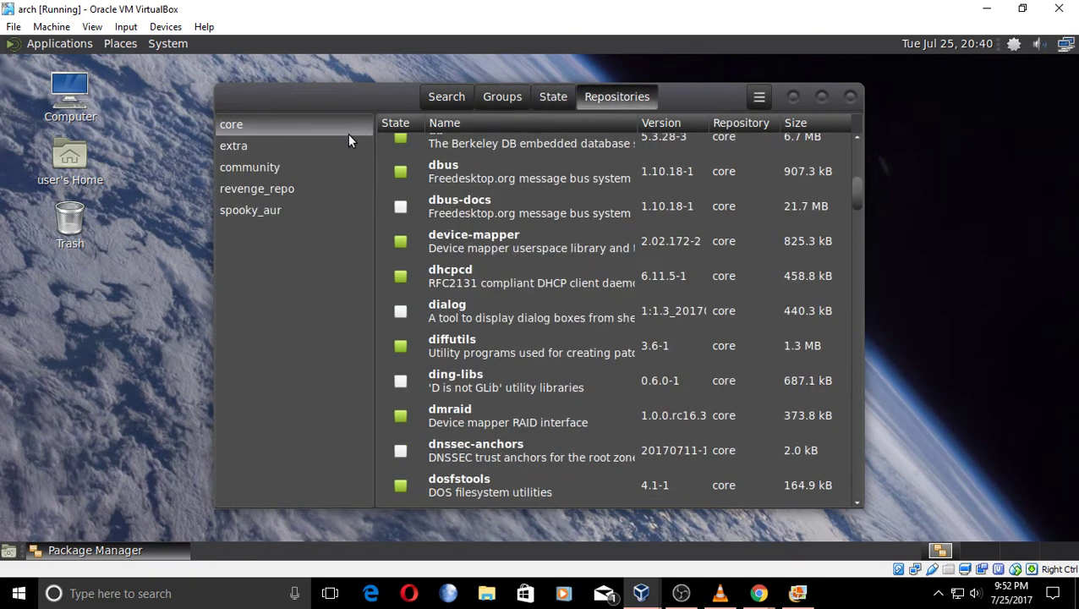
List the revenge_repo packages, then the spooky_aur packages such as pacaur and yay.
left_click(281, 191)
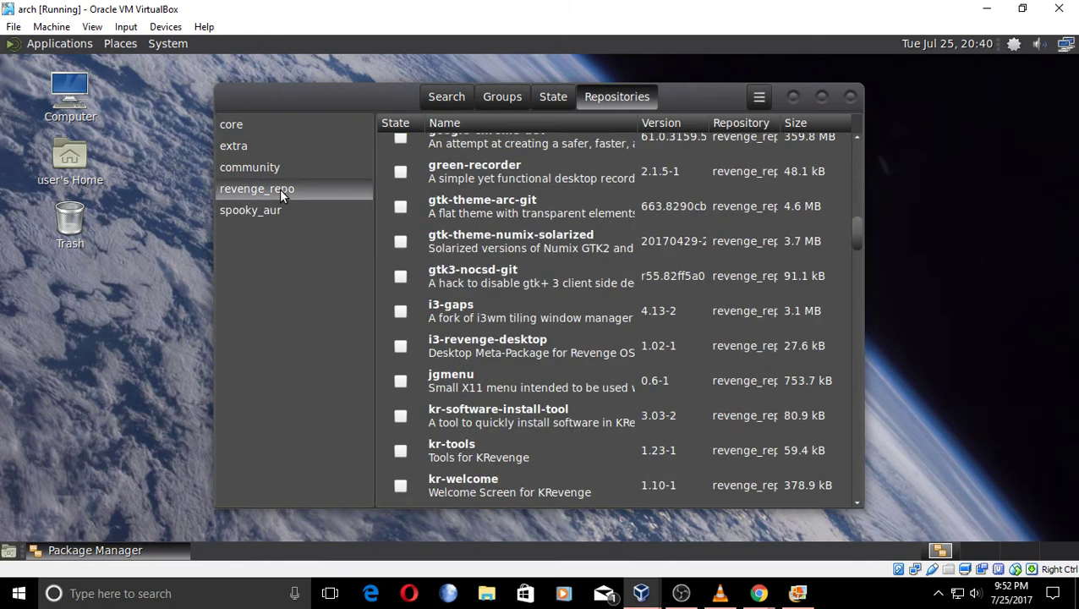
left_click(263, 213)
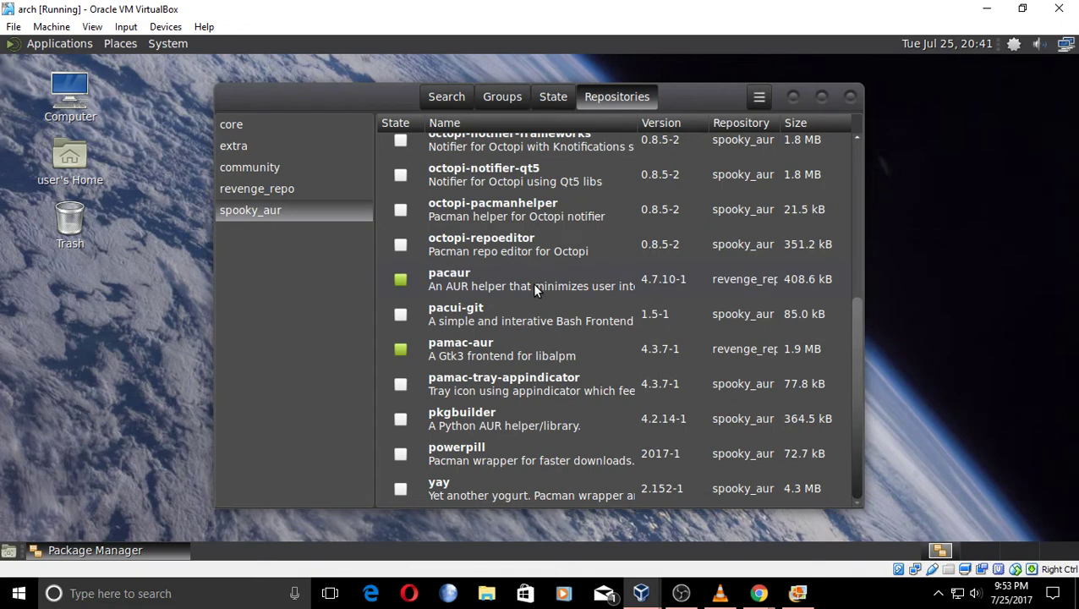
scroll(535, 289, "up", 6)
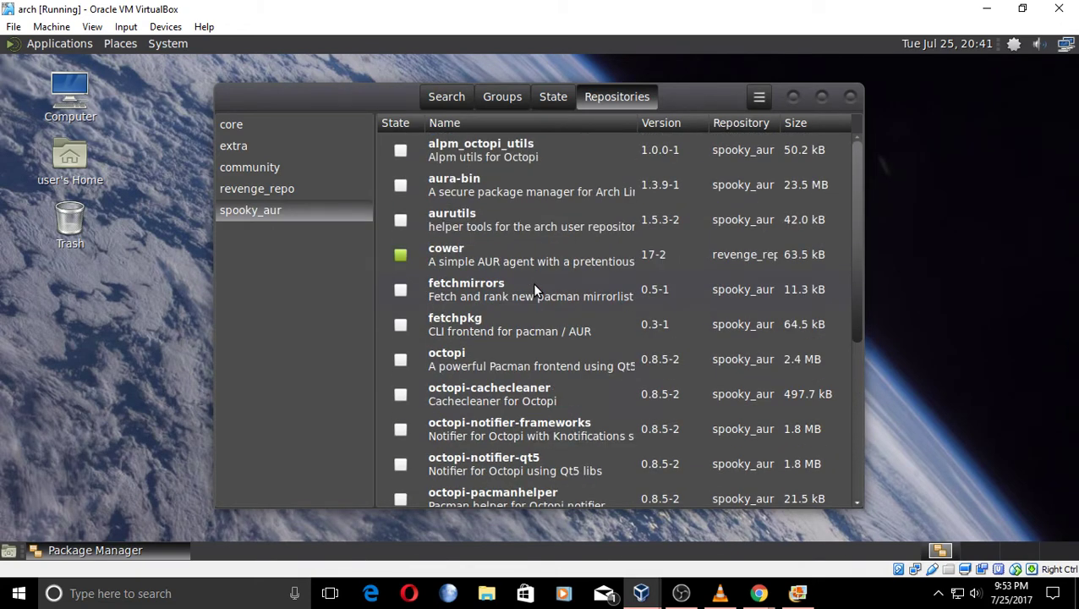
scroll(535, 290, "down", 4)
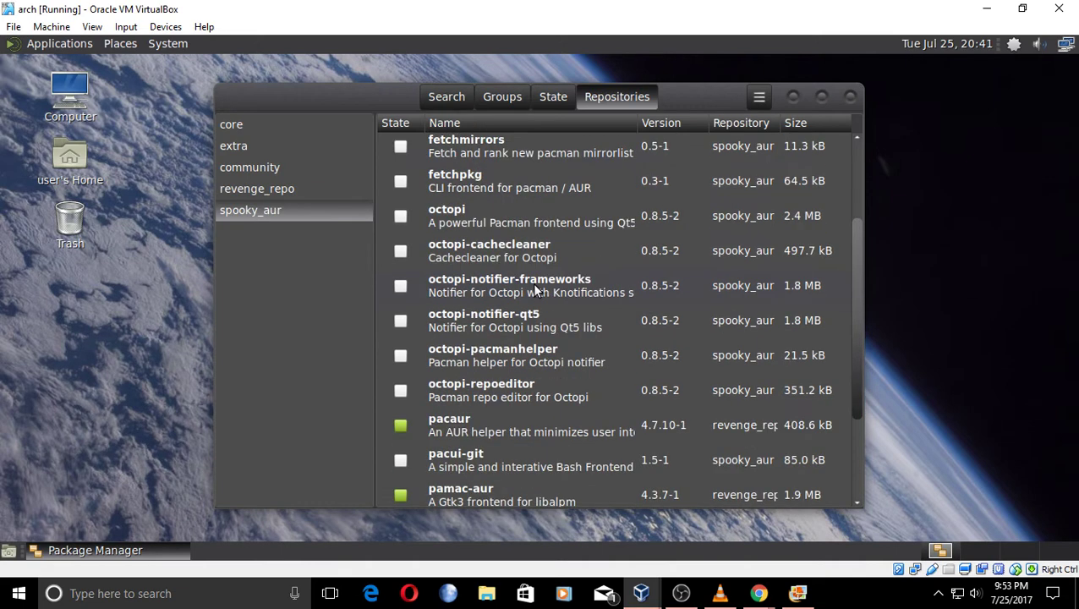
left_click(759, 98)
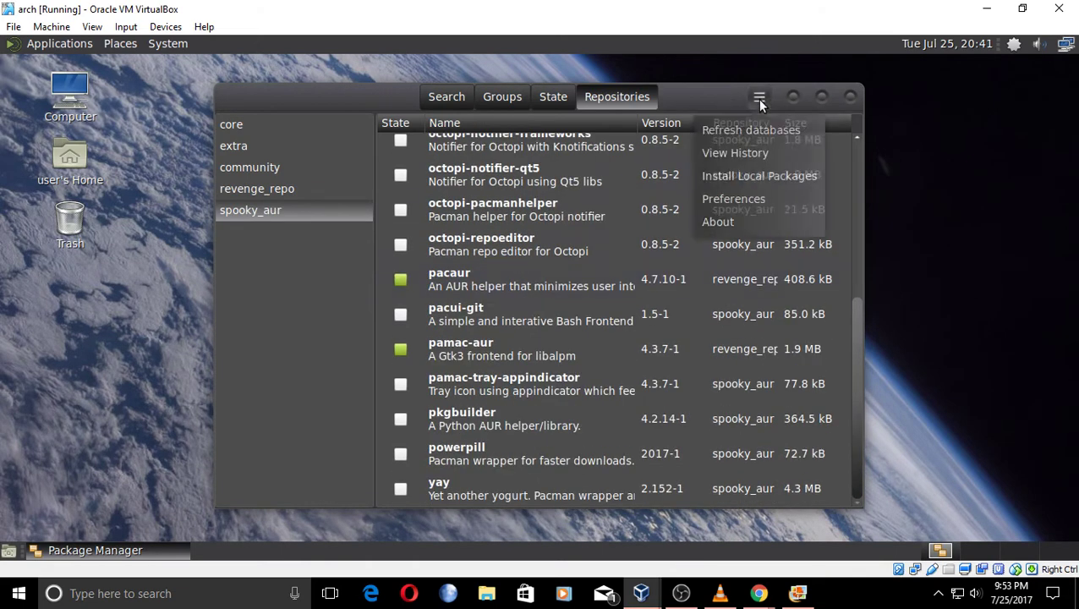
Authenticate with the account password and switch on Enable AUR support in Package Manager preferences.
left_click(751, 203)
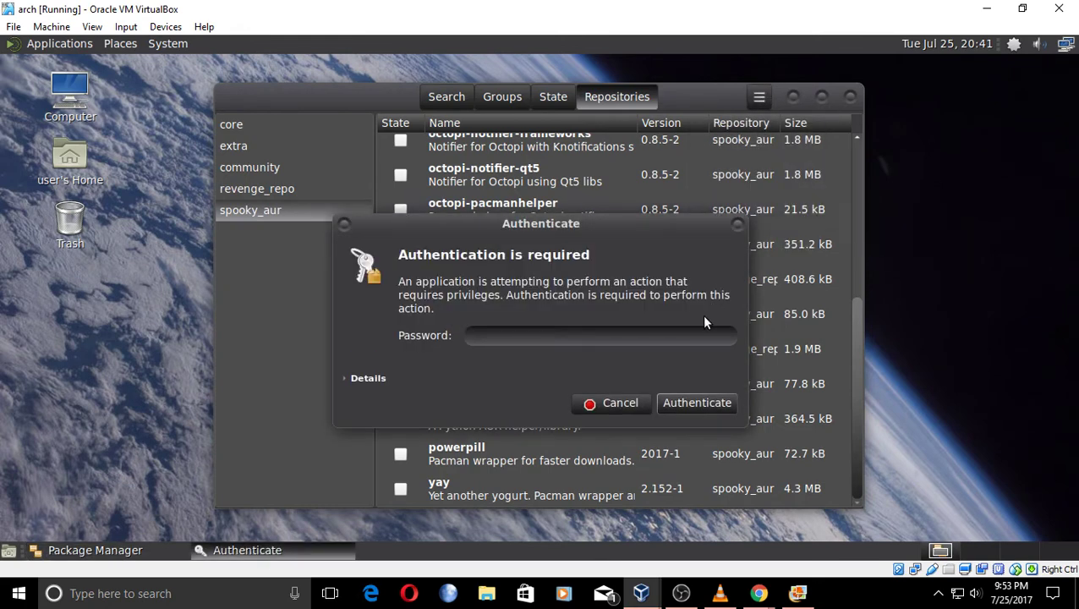
type("123")
key("Return")
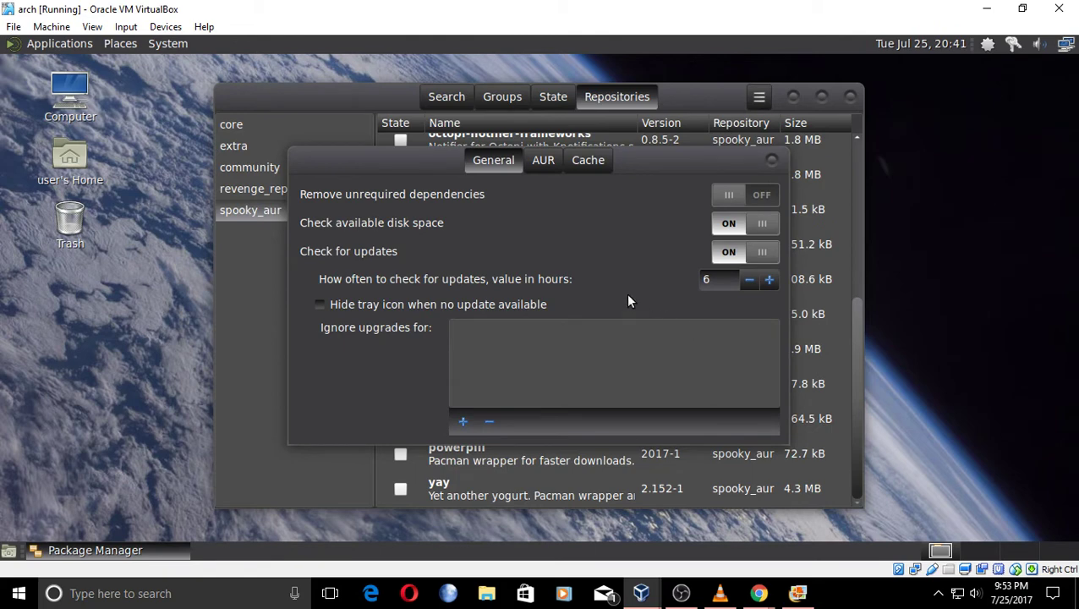
left_click(539, 161)
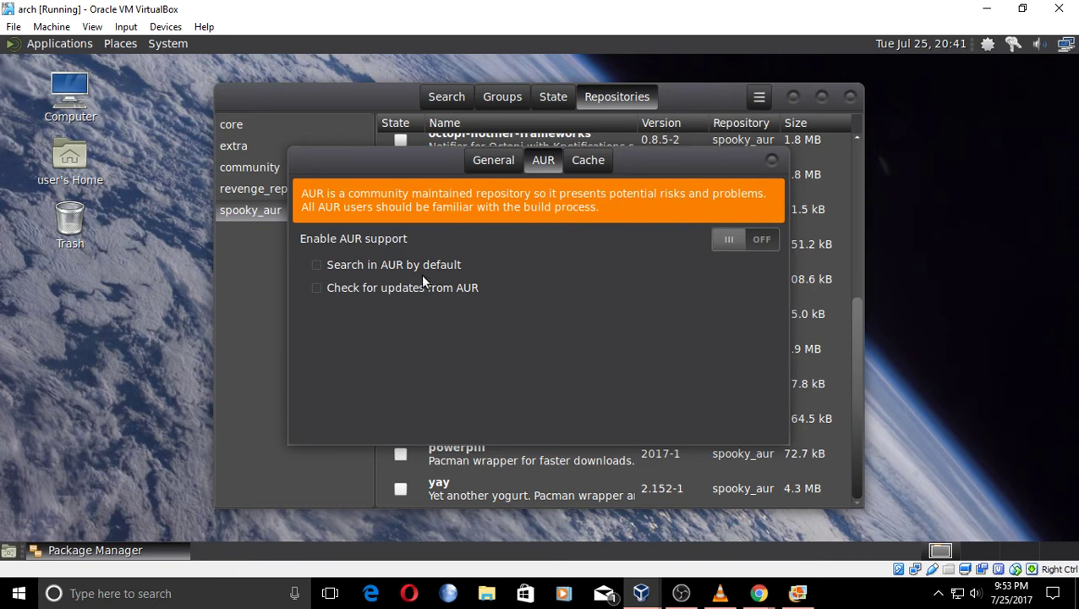
left_click(763, 238)
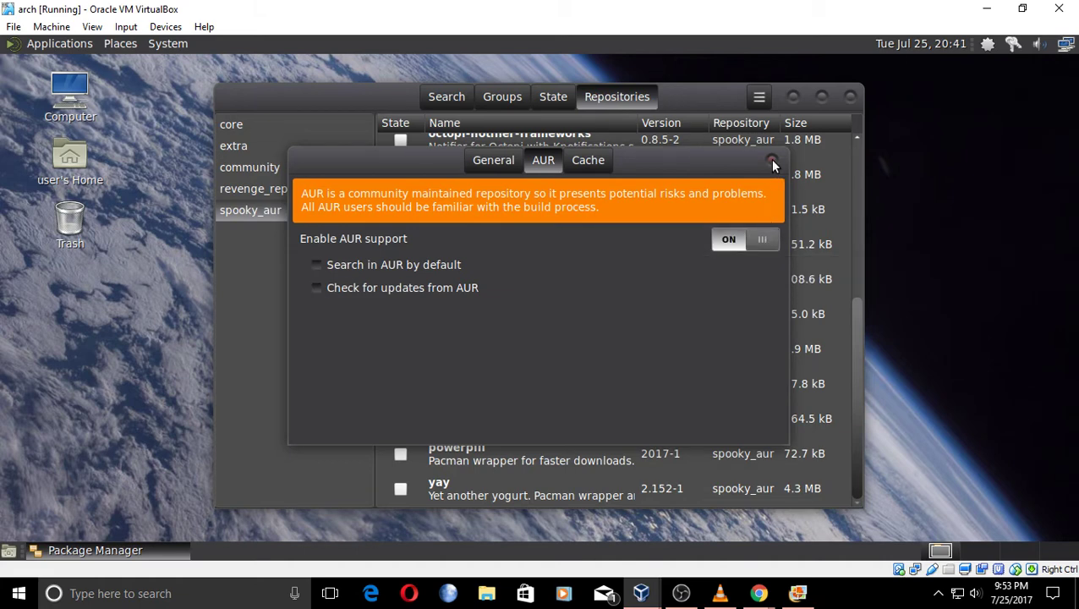
left_click(770, 160)
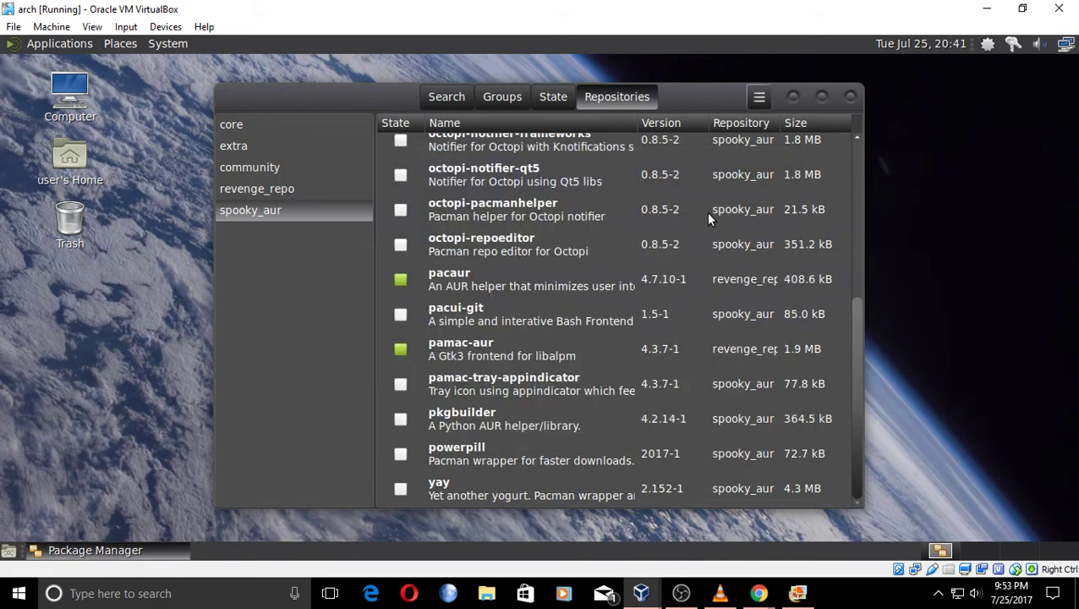
Close Package Manager and glance at the YouTube live chat before returning to the VM.
left_click(850, 97)
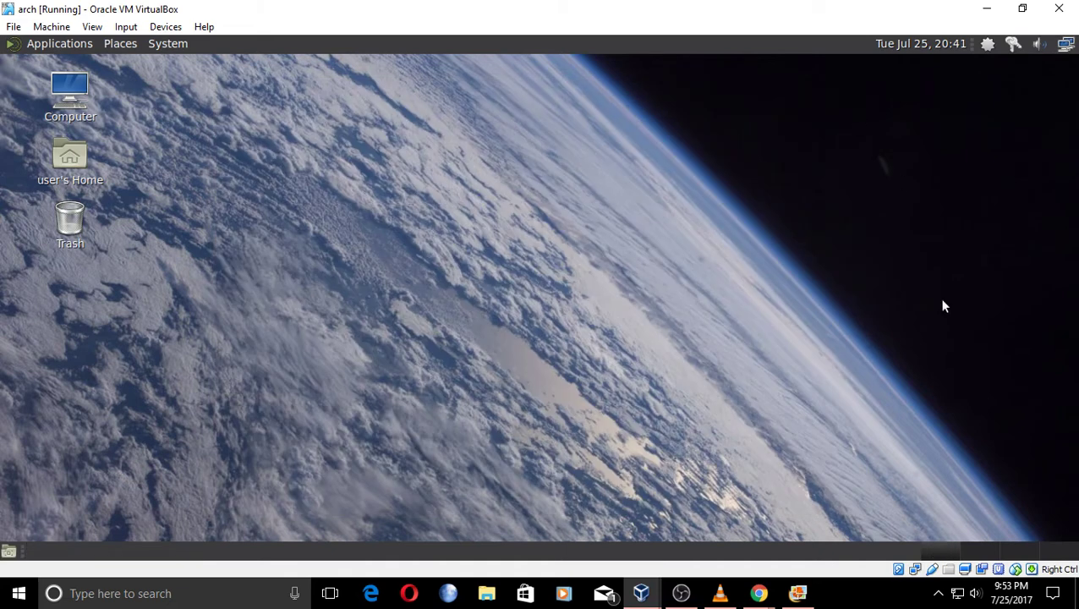
mouse_move(759, 593)
left_click(816, 518)
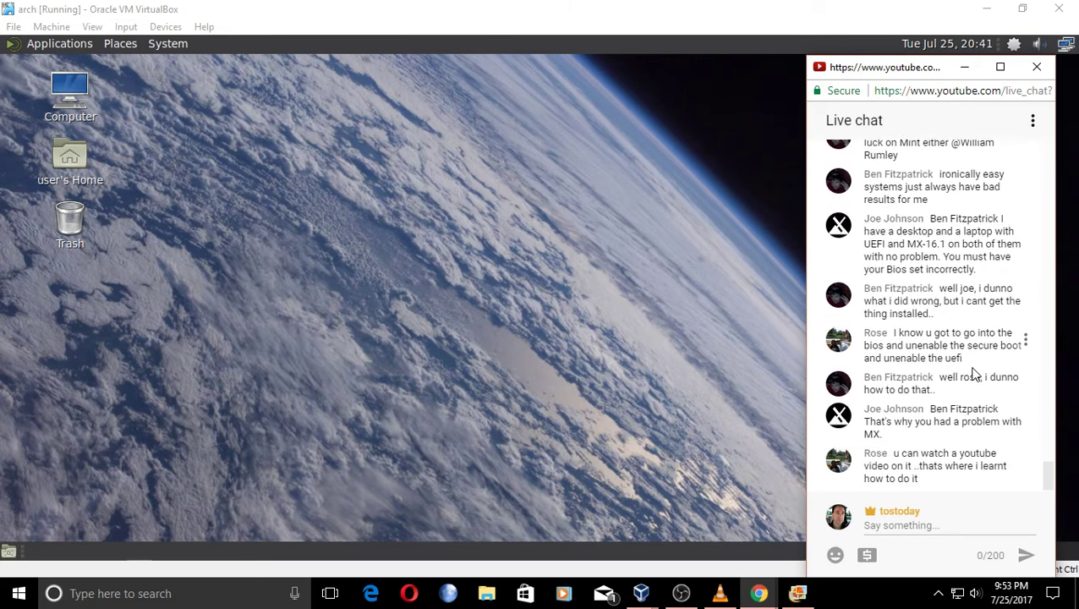
left_click(583, 242)
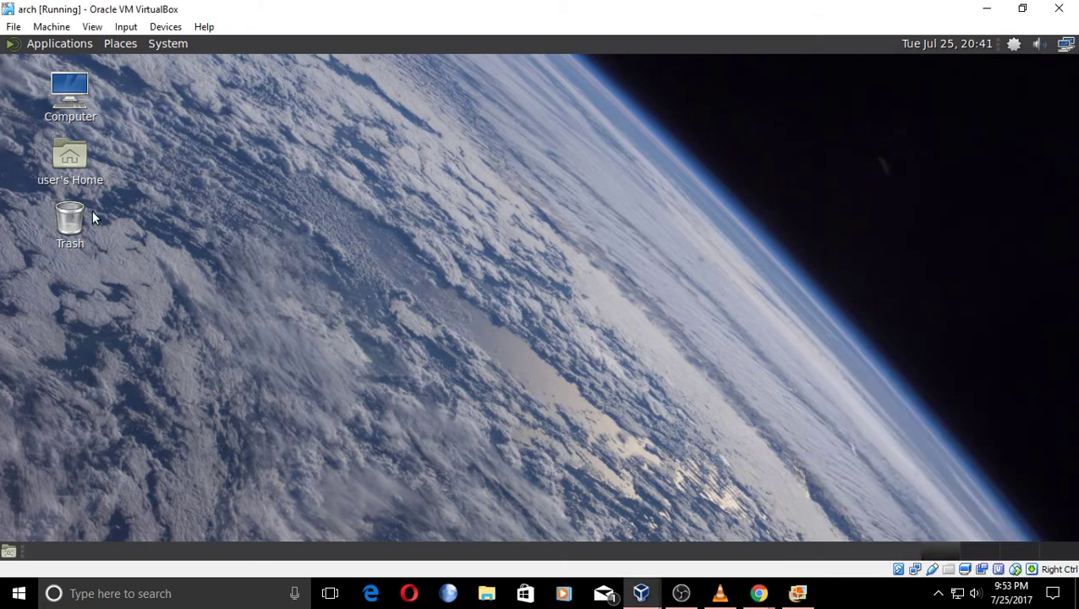
Browse the MATE Applications menu through System > Preferences down to System Tools.
left_click(50, 47)
mouse_move(181, 43)
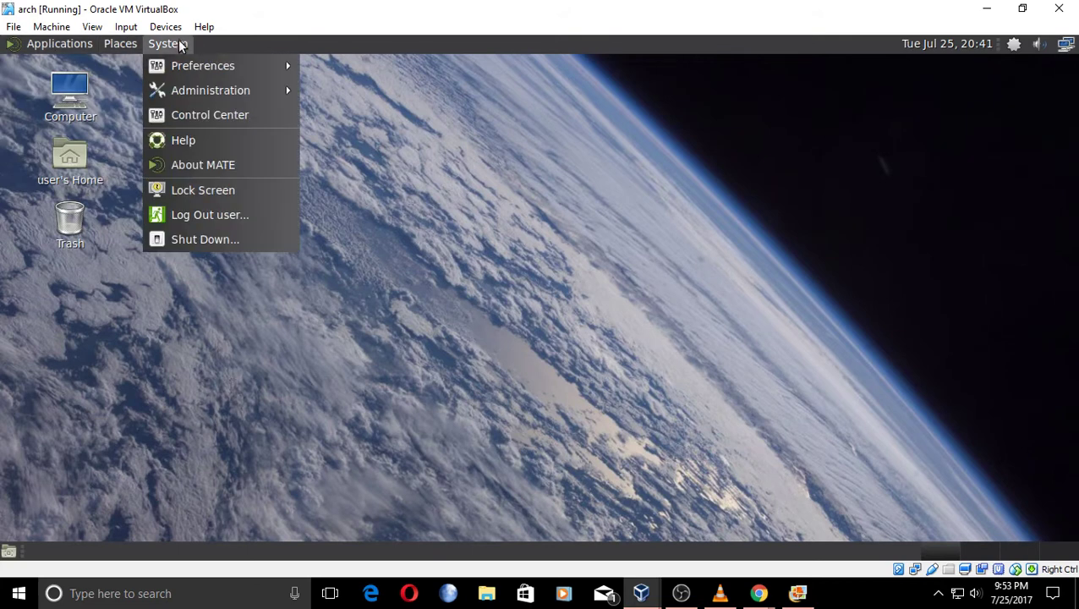
mouse_move(192, 77)
mouse_move(198, 99)
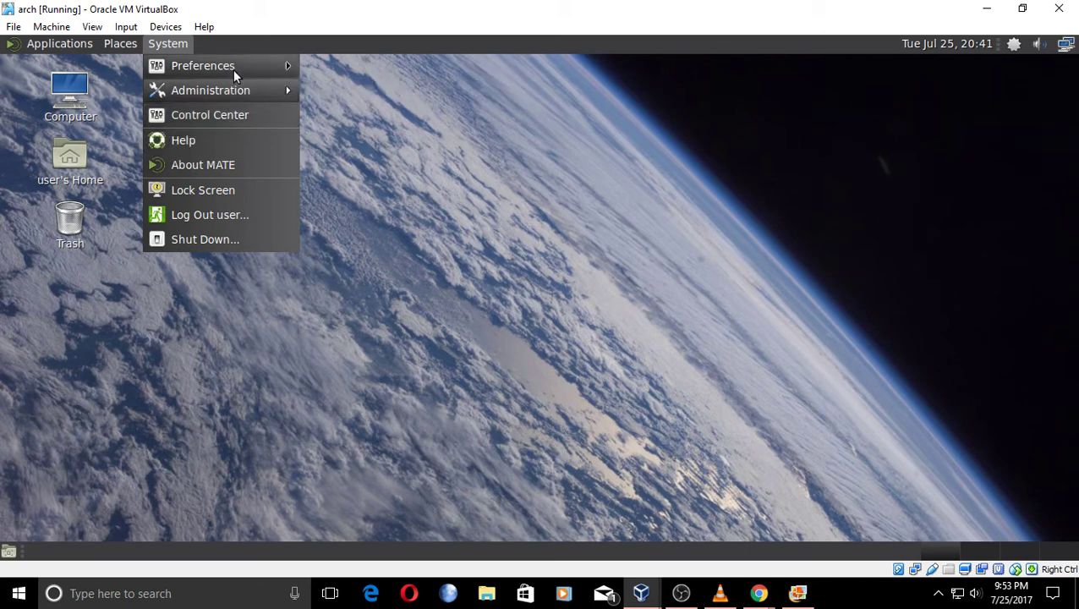
mouse_move(232, 67)
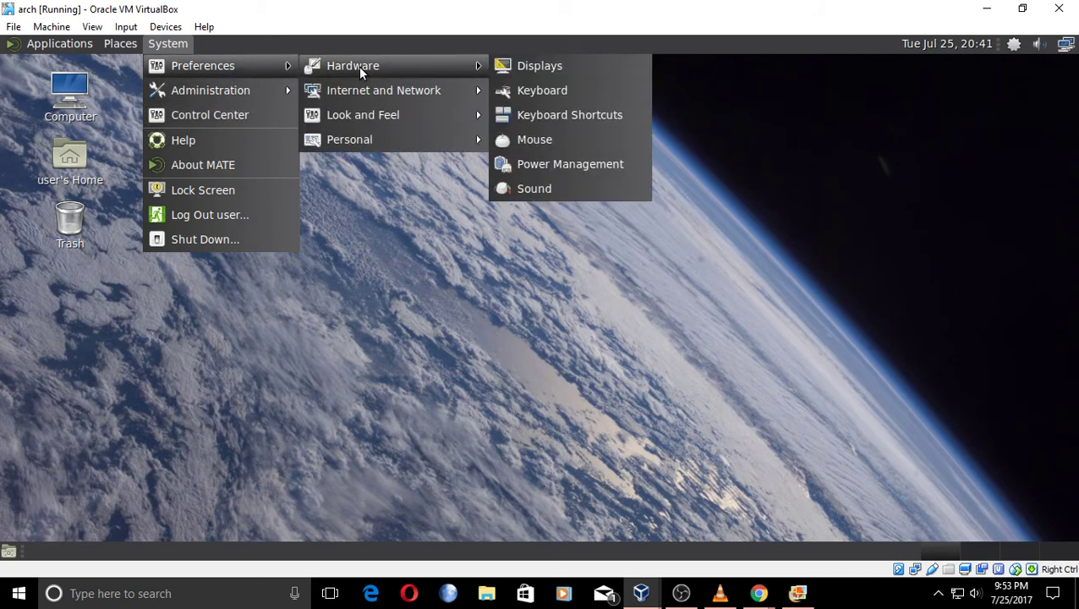
mouse_move(364, 100)
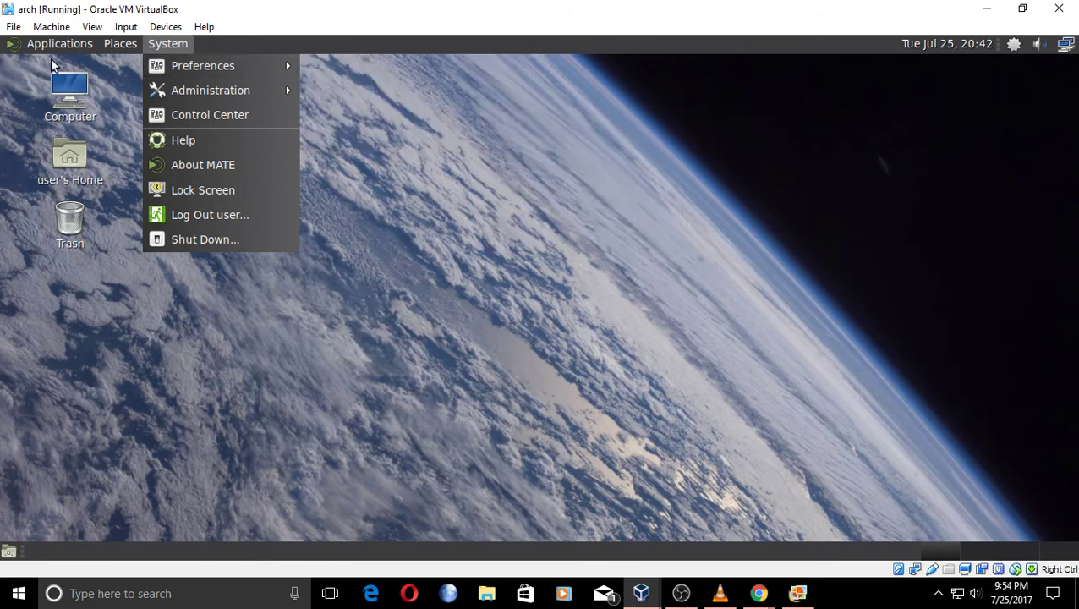
mouse_move(55, 46)
mouse_move(103, 191)
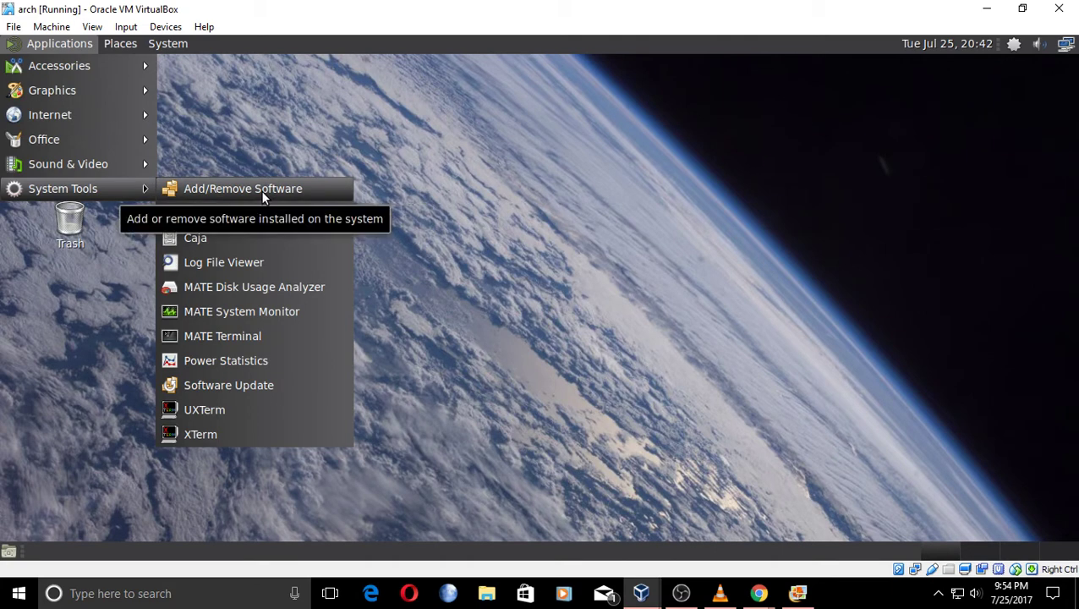
Run Software Update and confirm the Arch guest reports it is up to date.
left_click(253, 387)
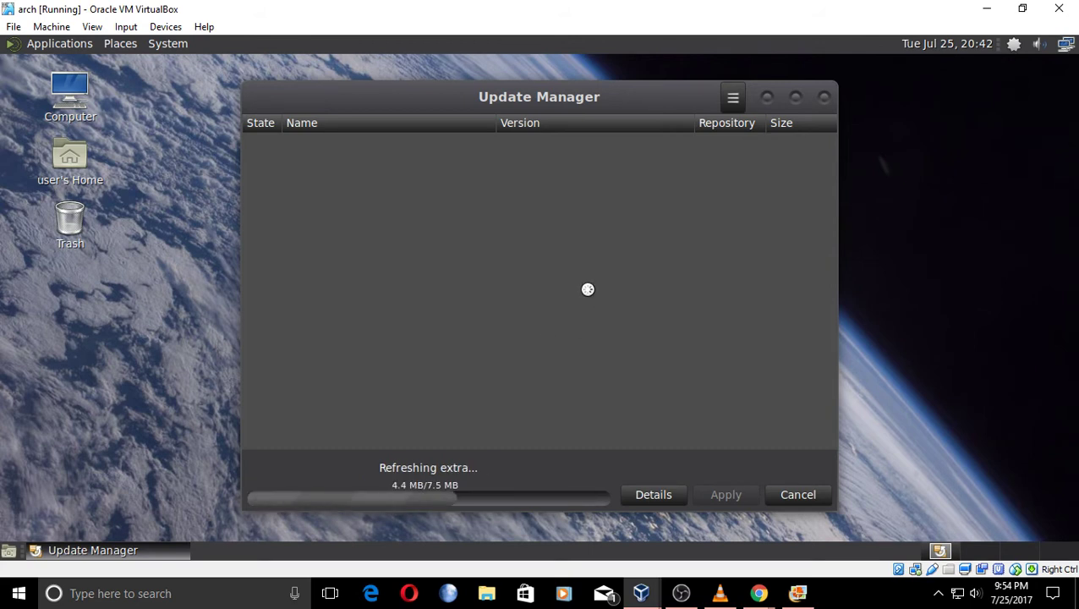
left_click_drag(603, 97, 544, 76)
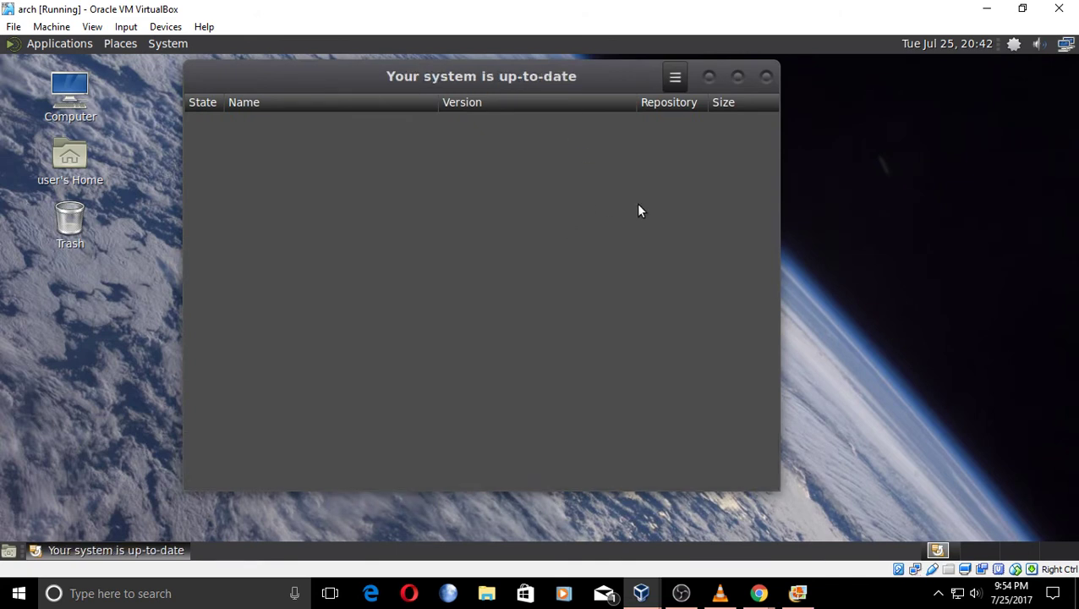
Close the update window and open Add/Remove Software on the official repository list.
left_click(765, 79)
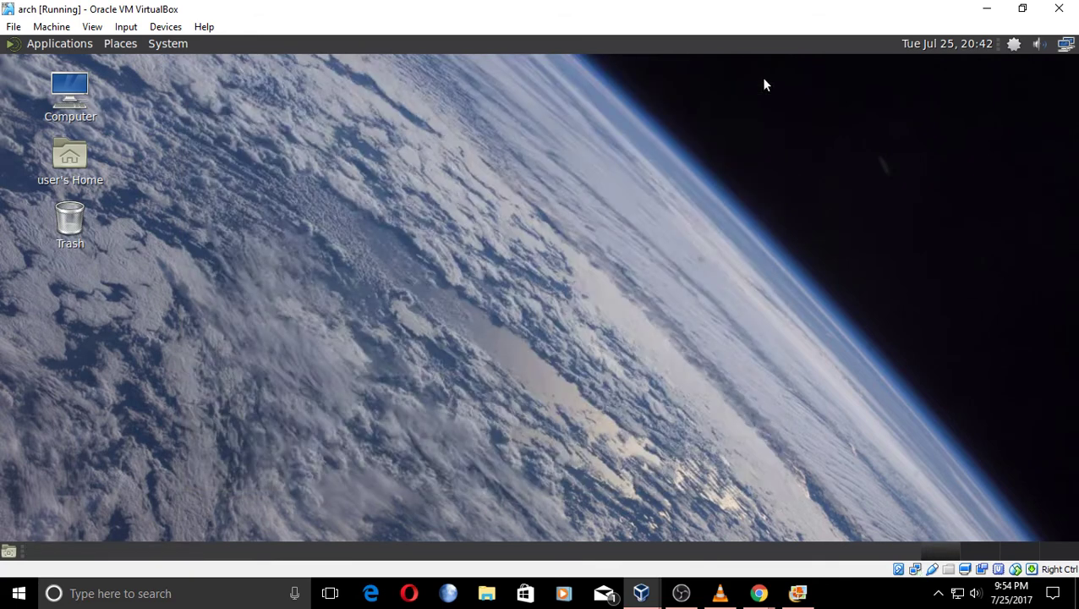
left_click(58, 43)
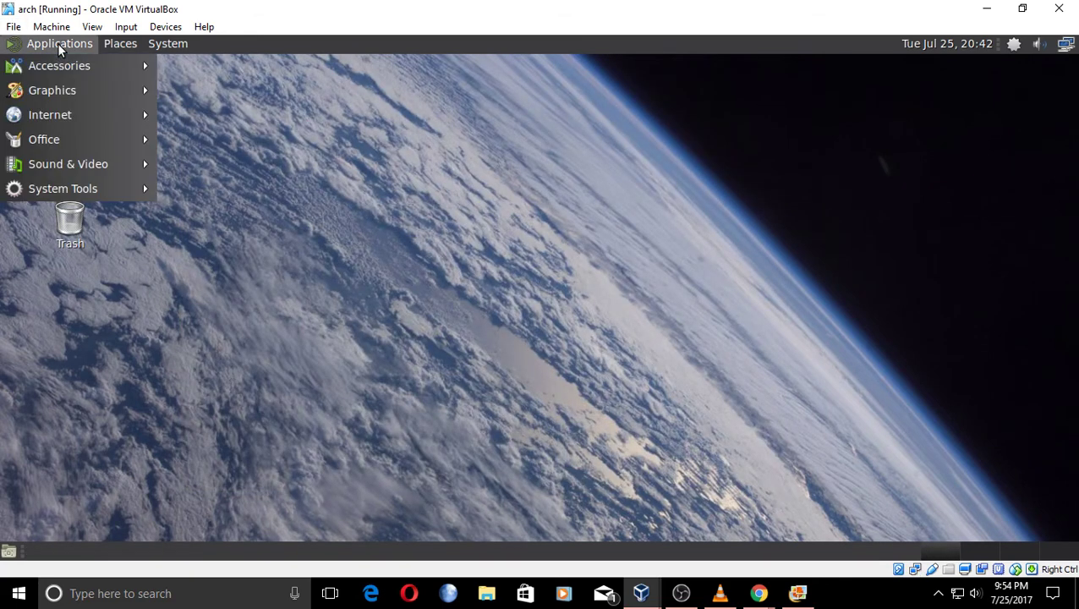
mouse_move(94, 190)
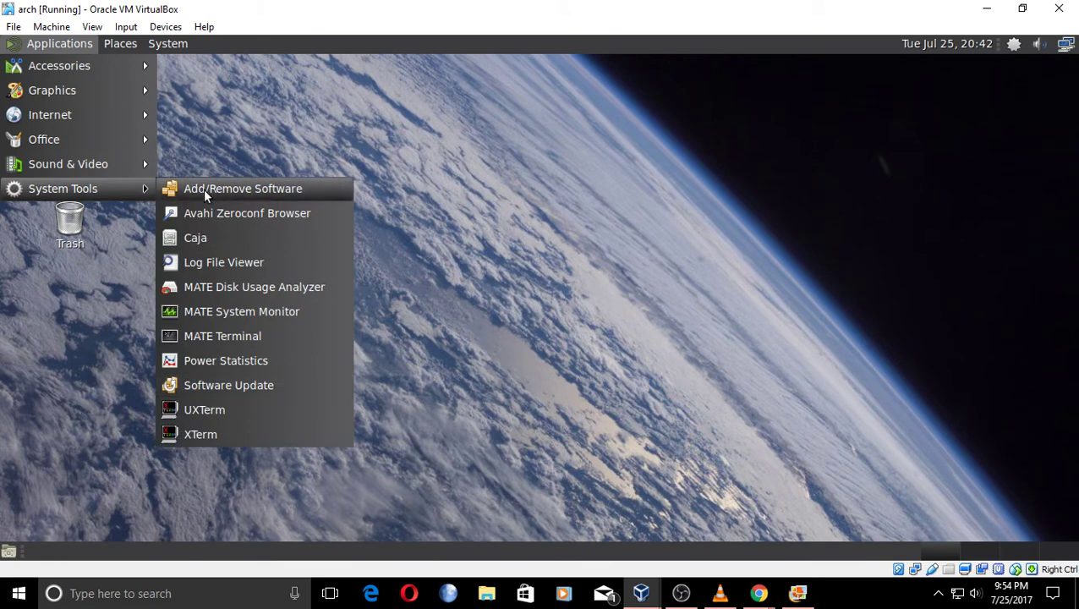
left_click(204, 190)
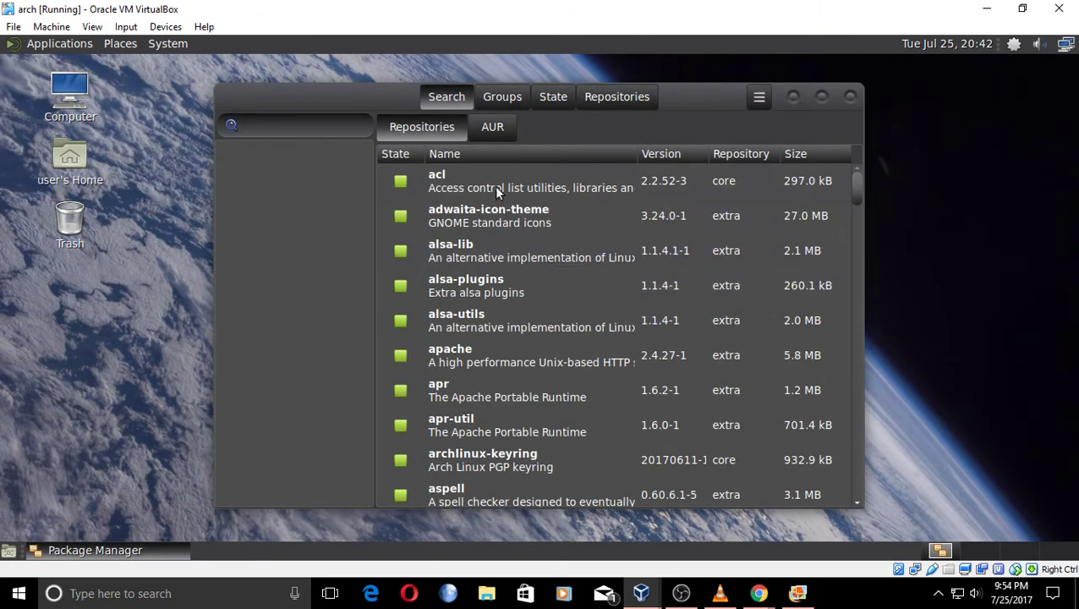
left_click(493, 129)
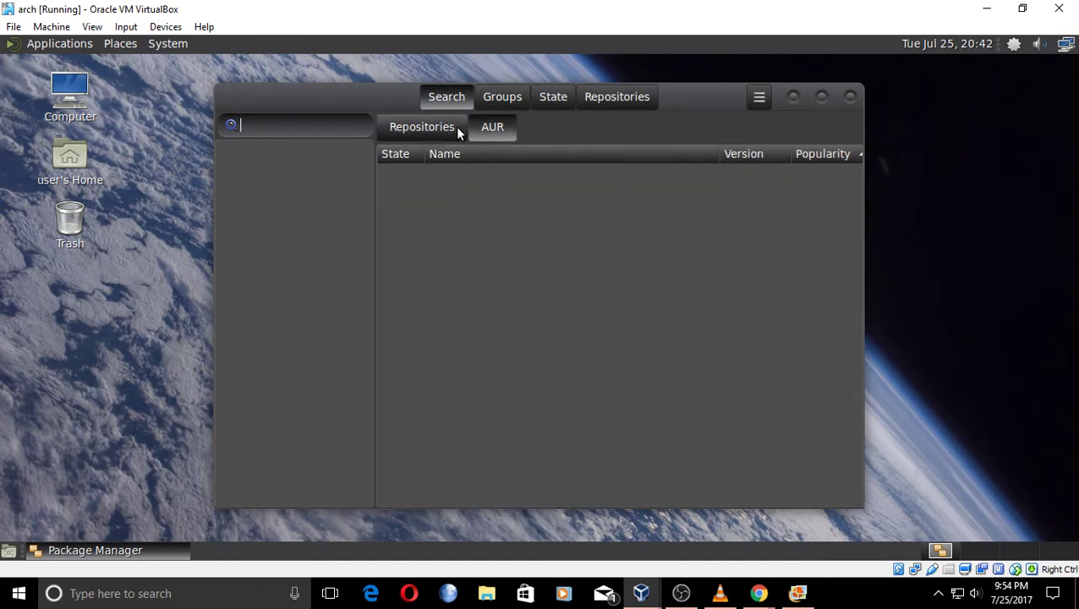
left_click(428, 133)
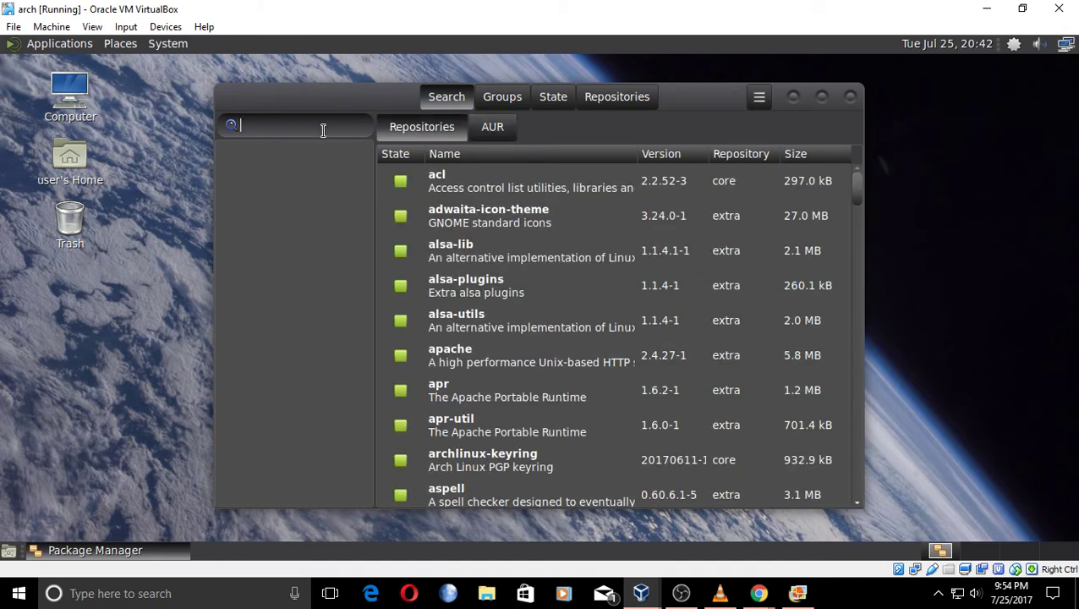
Search simplescreenrecorder, mark it, commit its five packages and authenticate to start installing.
type("simplescreenreco")
key("Return")
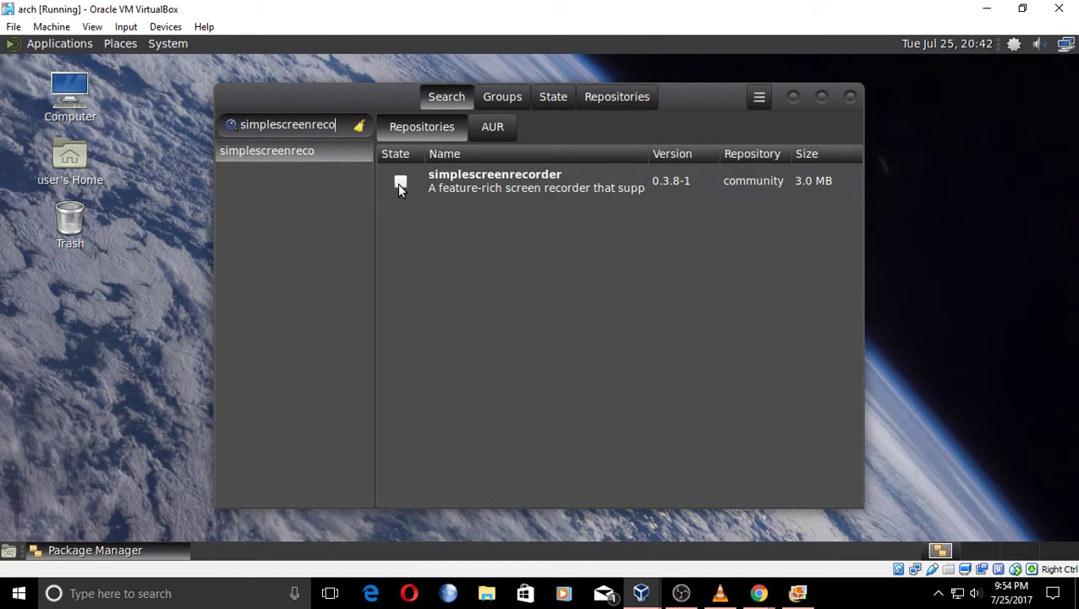
left_click(399, 182)
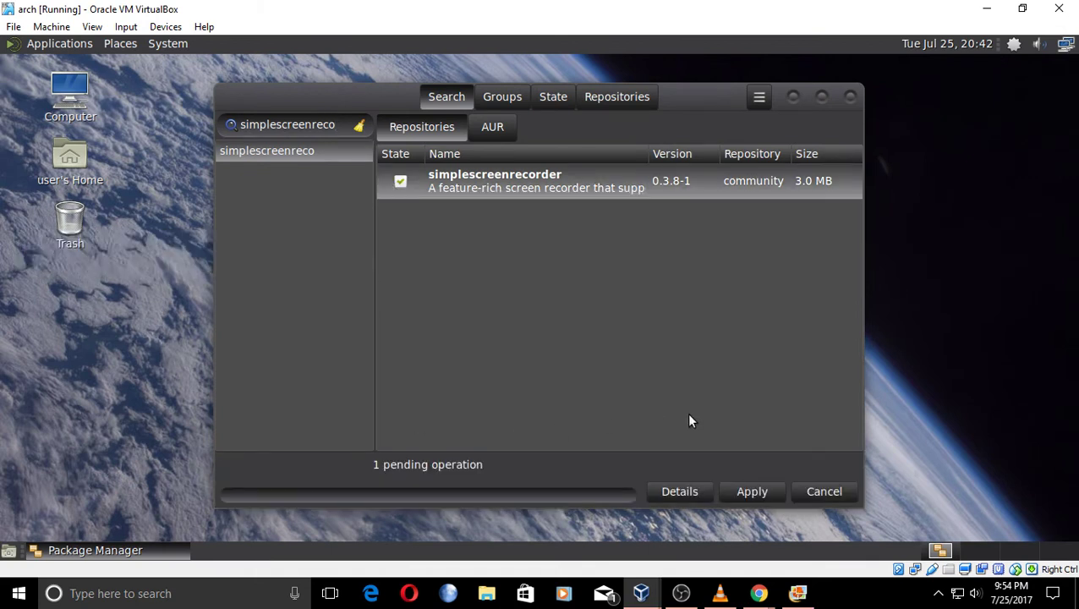
left_click(762, 493)
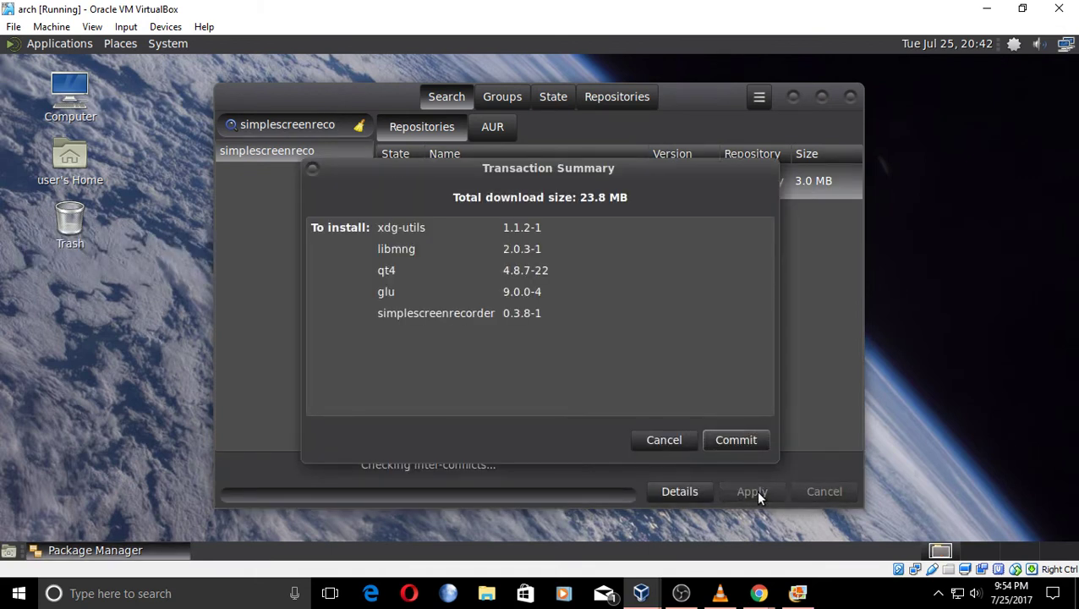
left_click(725, 438)
type("***")
key("Return")
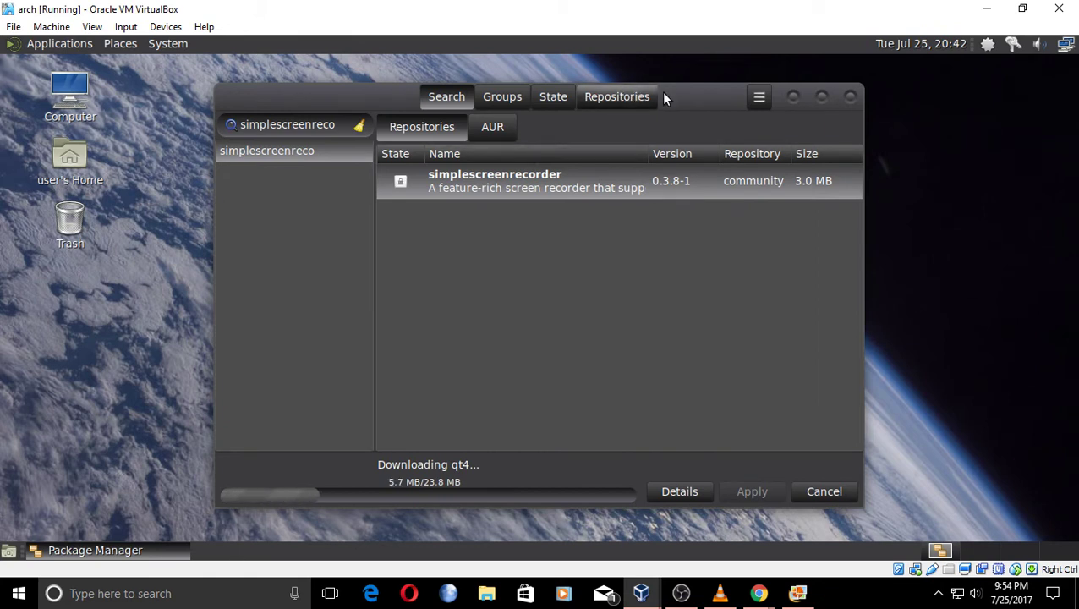
left_click_drag(668, 90, 669, 72)
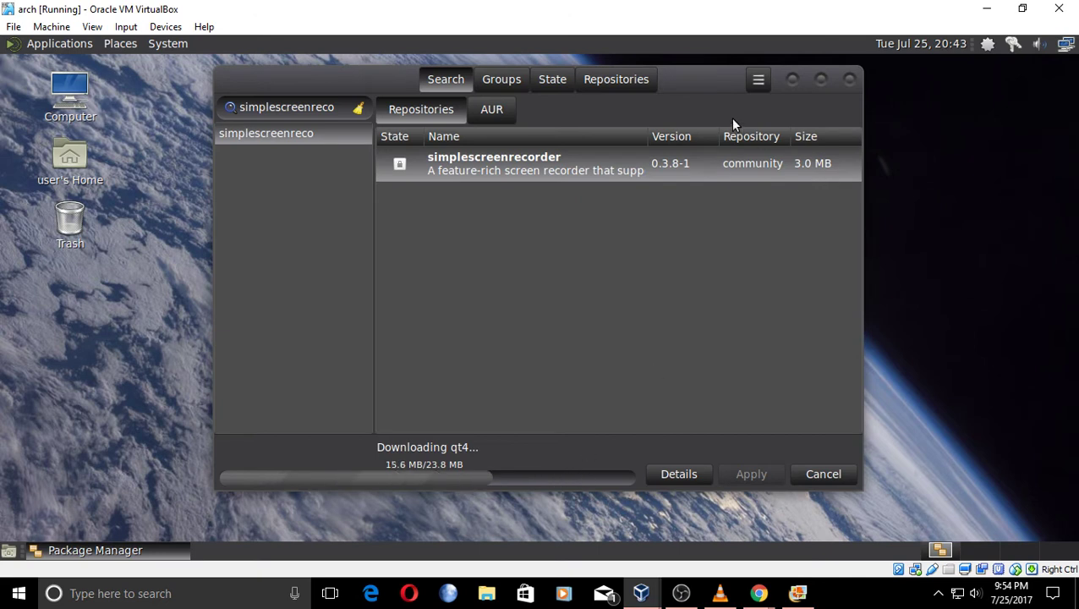
left_click_drag(714, 84, 586, 84)
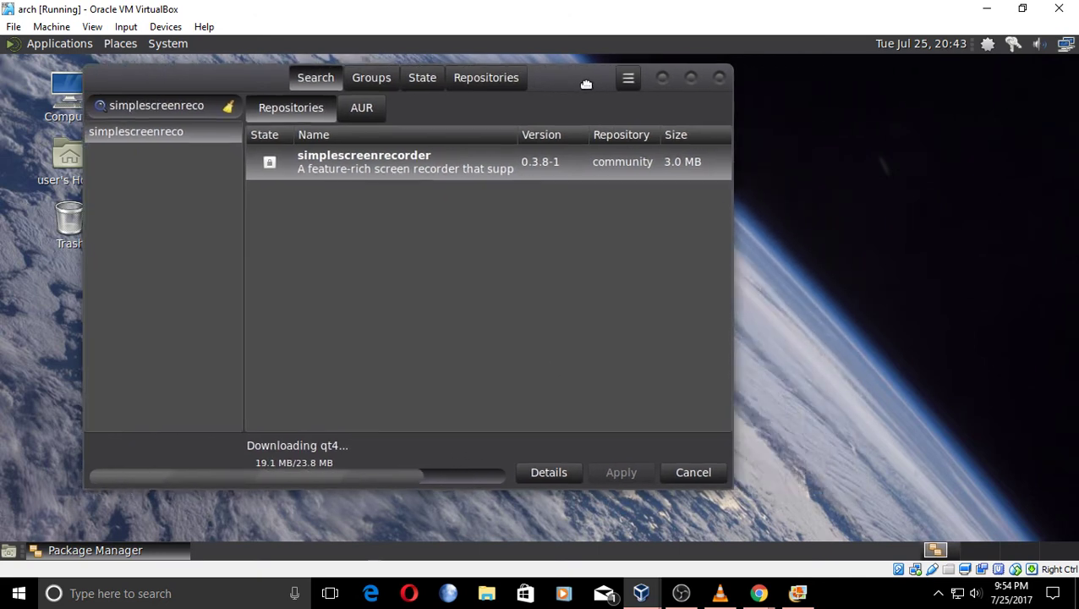
Switch the desktop theme from BlackMATE to light BlueMenta after previewing Green-Submarine.
right_click(771, 111)
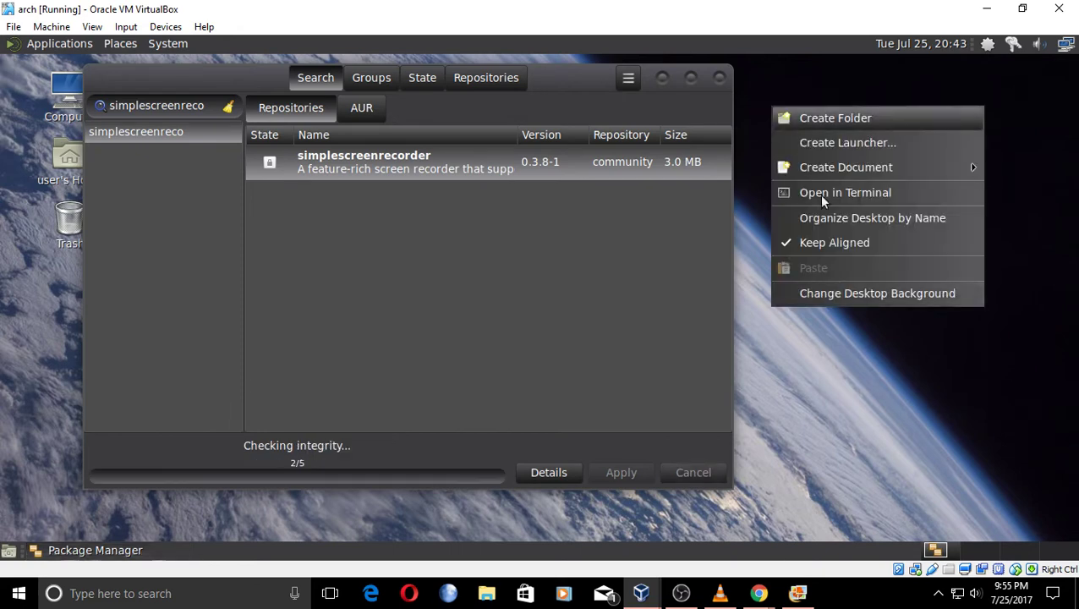
left_click(841, 292)
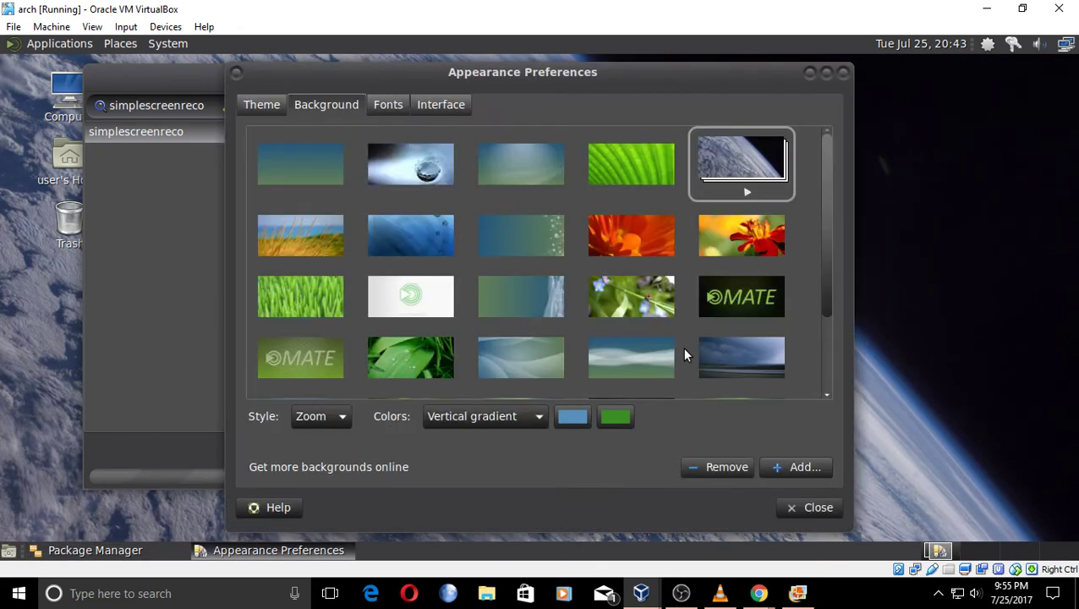
left_click(264, 109)
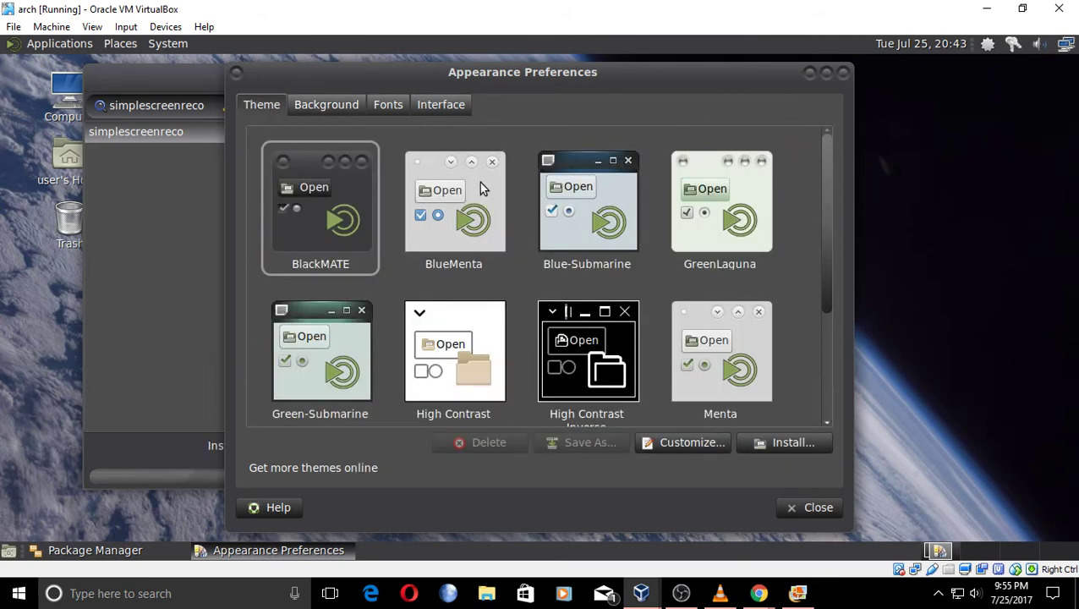
left_click(625, 234)
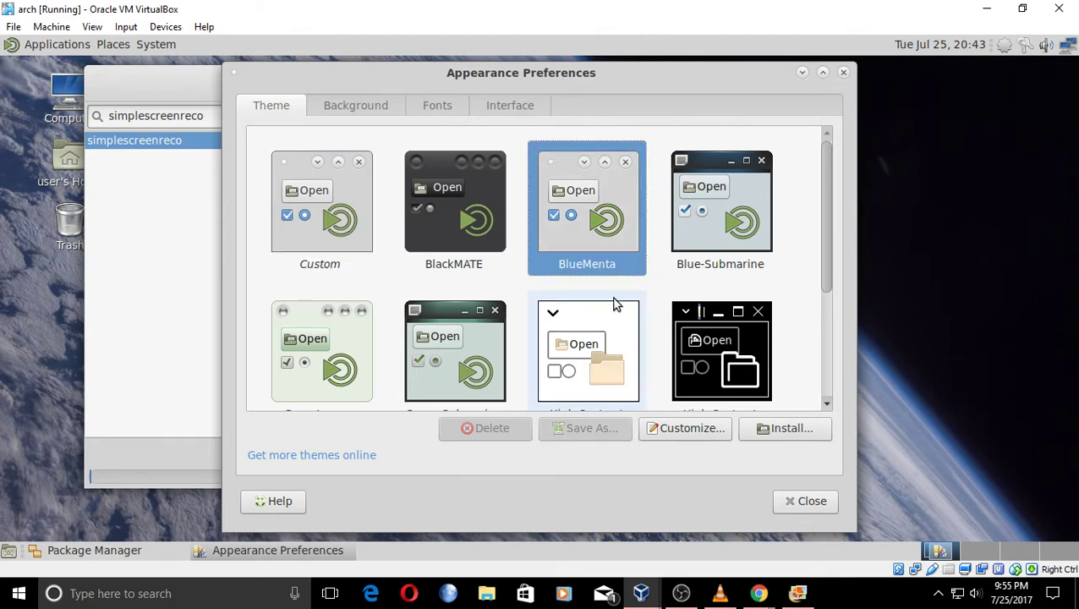
scroll(614, 304, "down", 1)
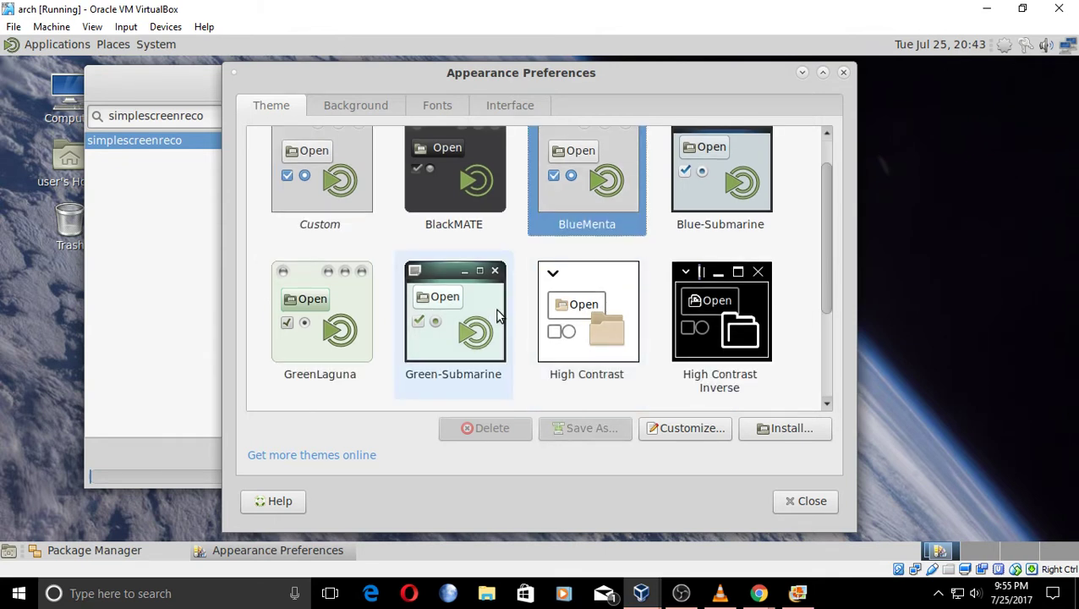
left_click(498, 316)
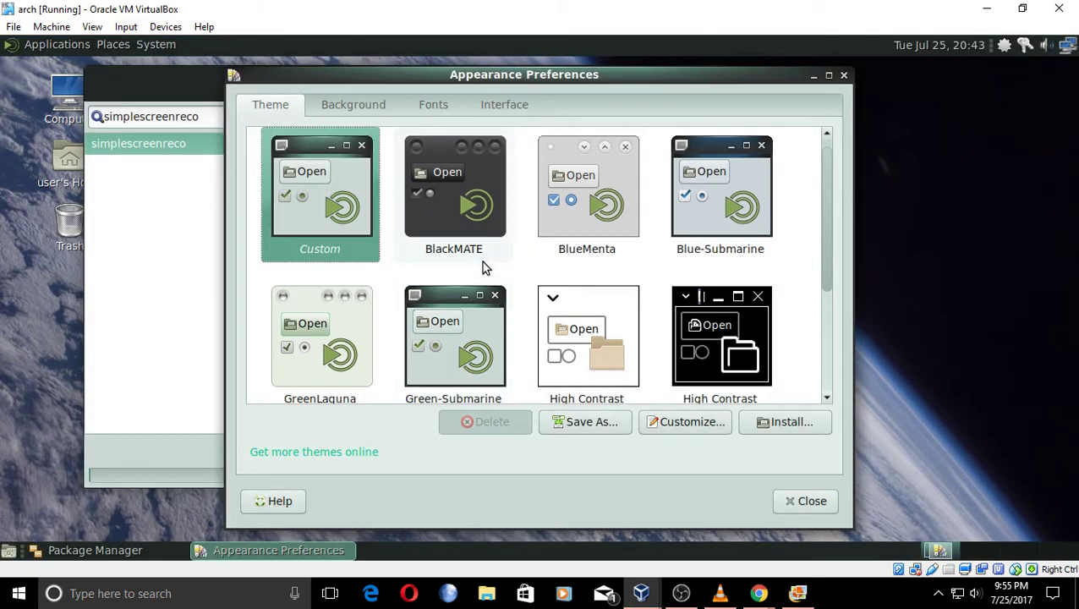
left_click(571, 235)
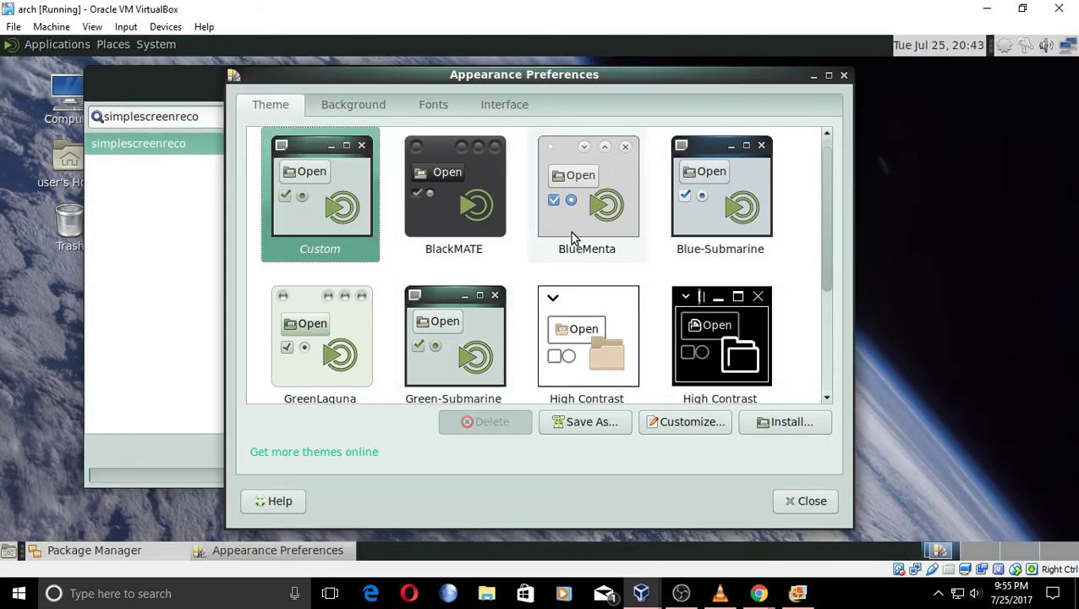
Close Appearance Preferences, check the installation log, and close Package Manager.
left_click(817, 501)
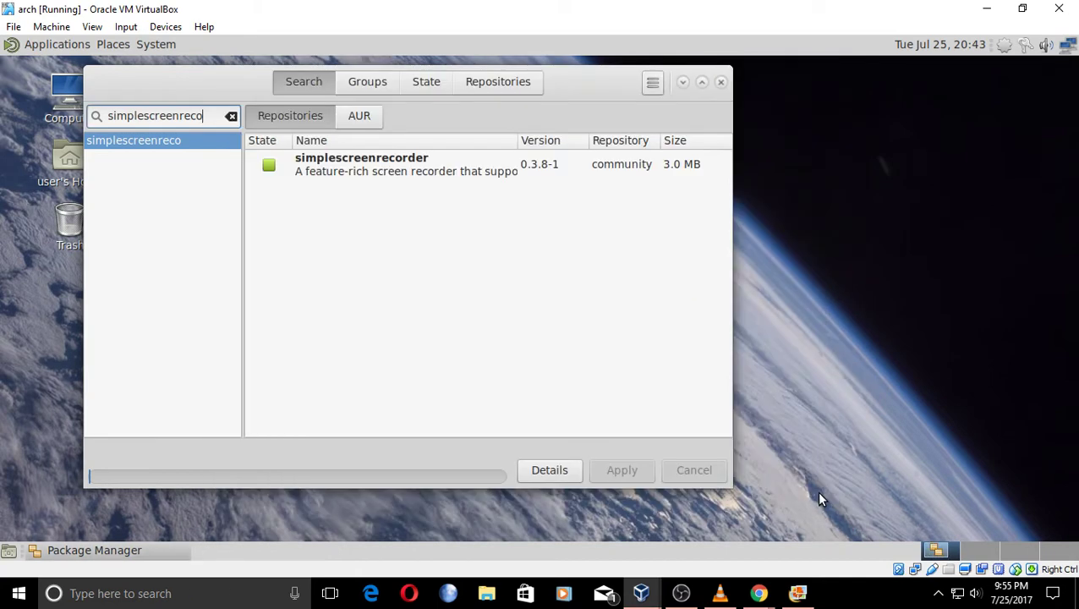
left_click(571, 470)
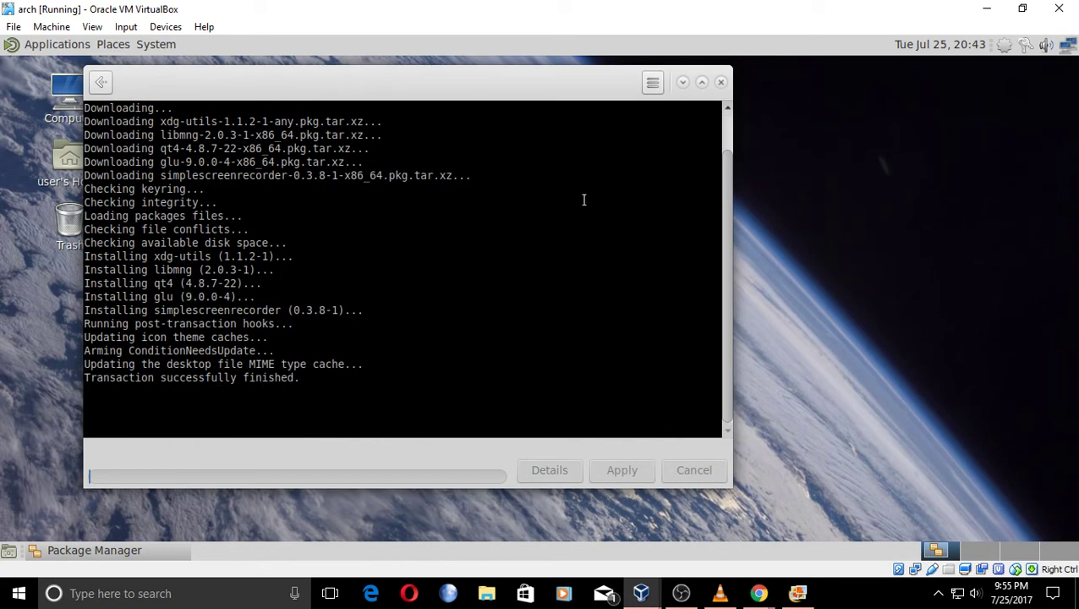
left_click(719, 82)
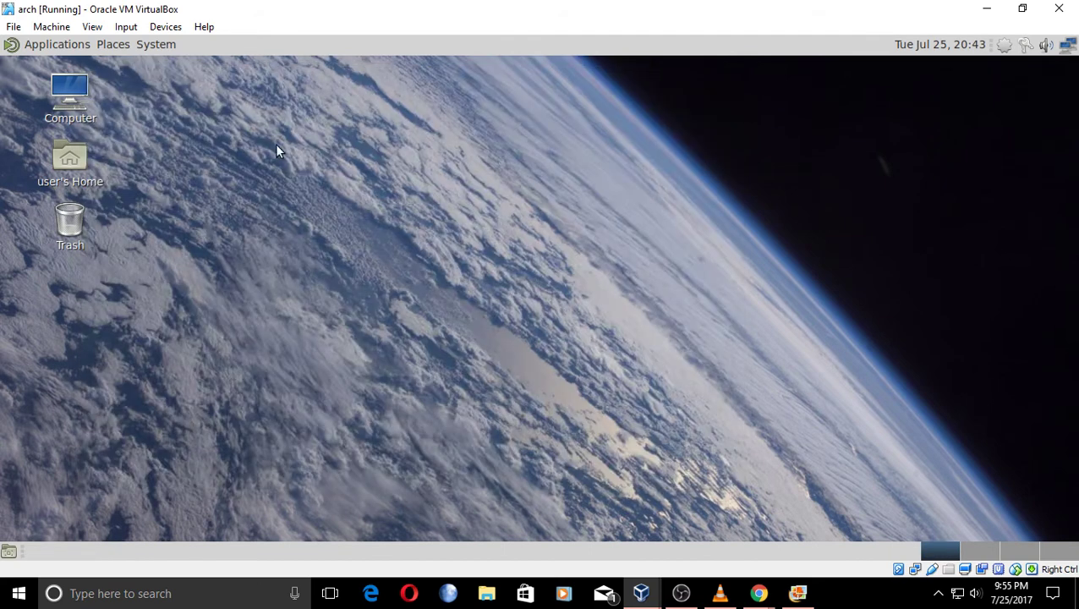
Launch SimpleScreenRecorder, step through its pages, dismiss the missing-output-file warning, and close it.
left_click(44, 46)
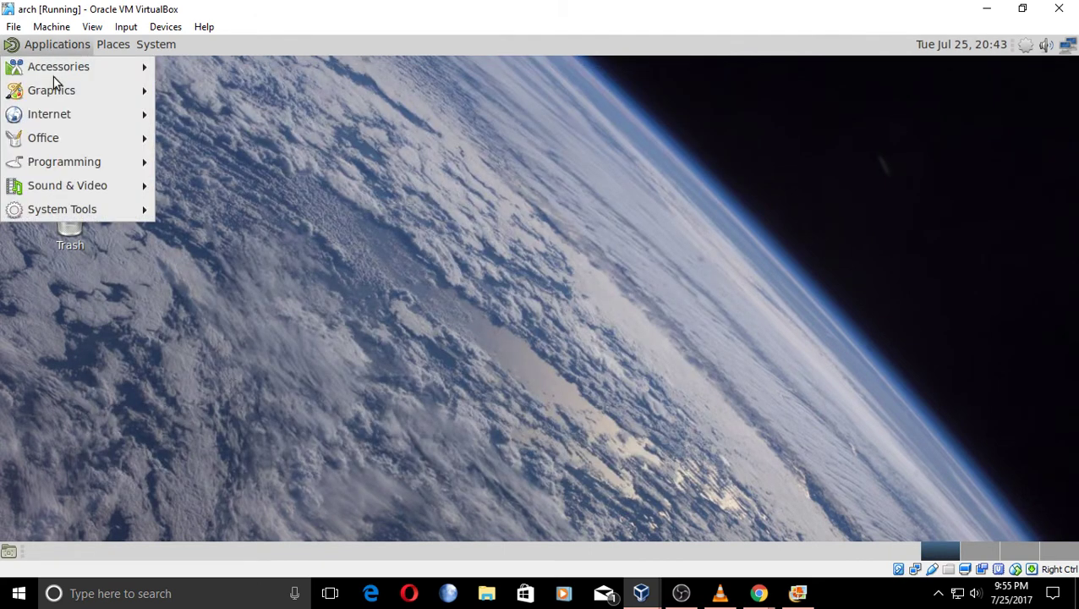
mouse_move(89, 184)
left_click(196, 203)
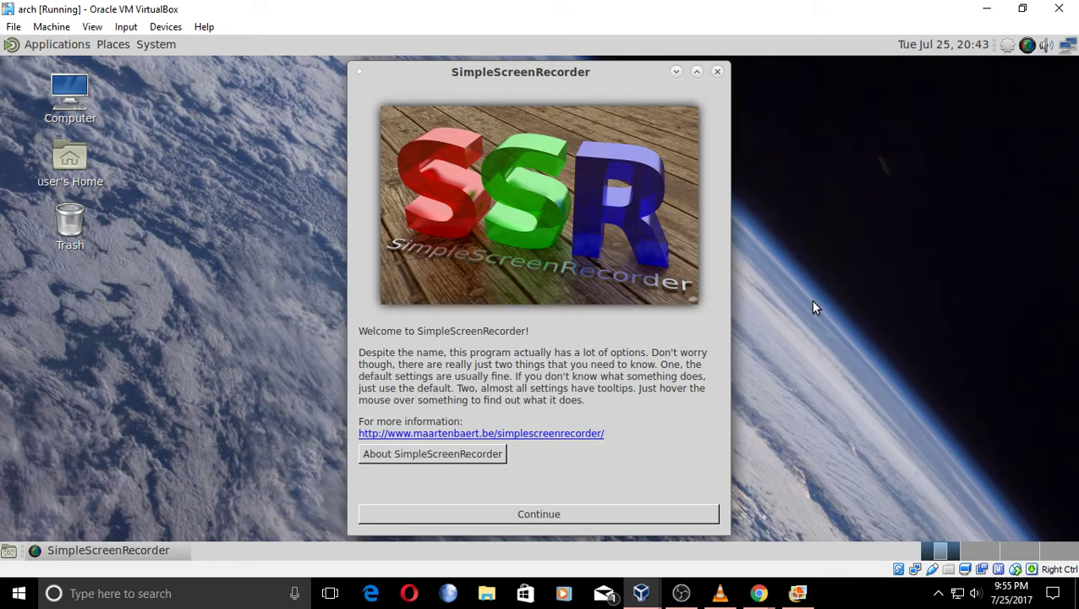
left_click(615, 507)
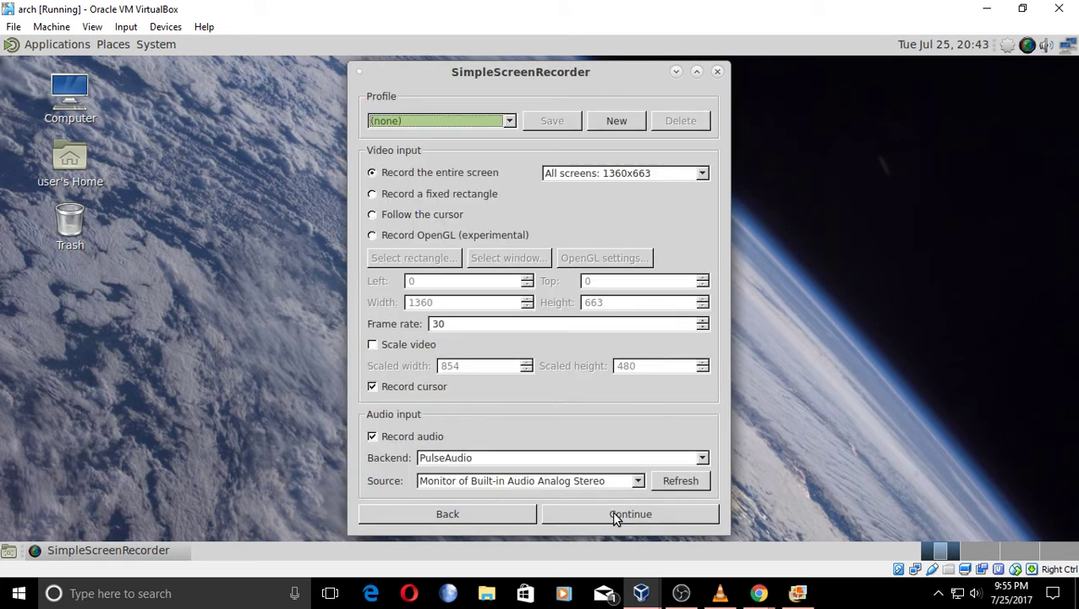
left_click(615, 515)
left_click(615, 514)
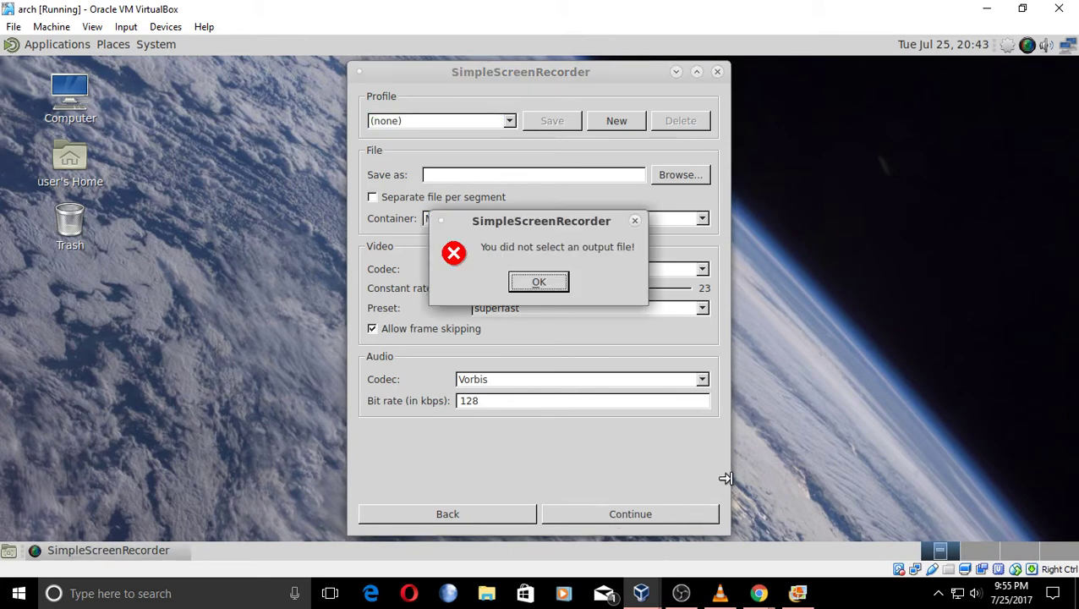
left_click(542, 284)
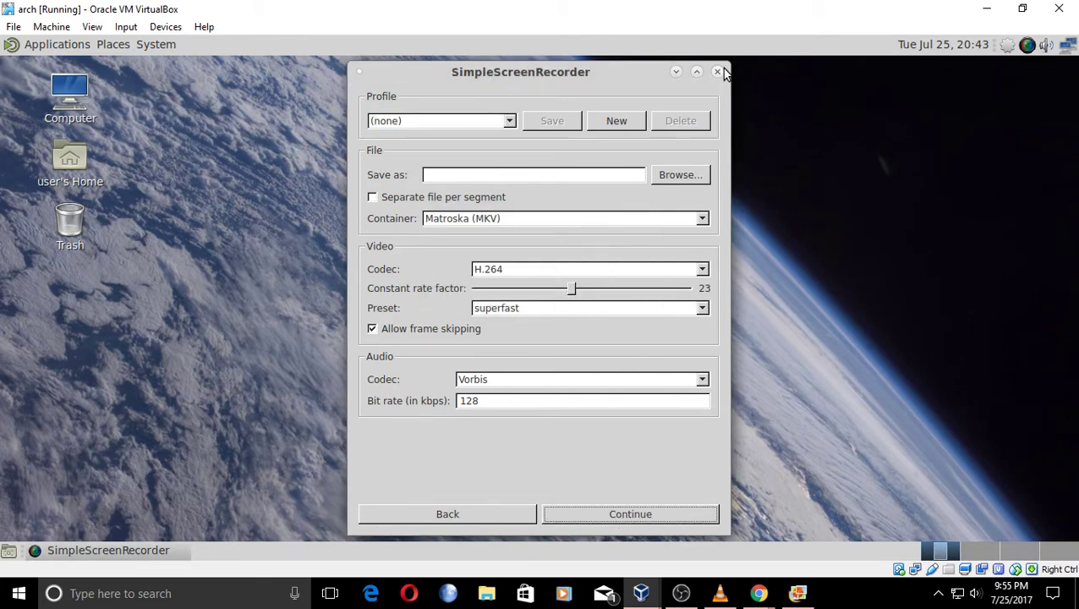
left_click(717, 71)
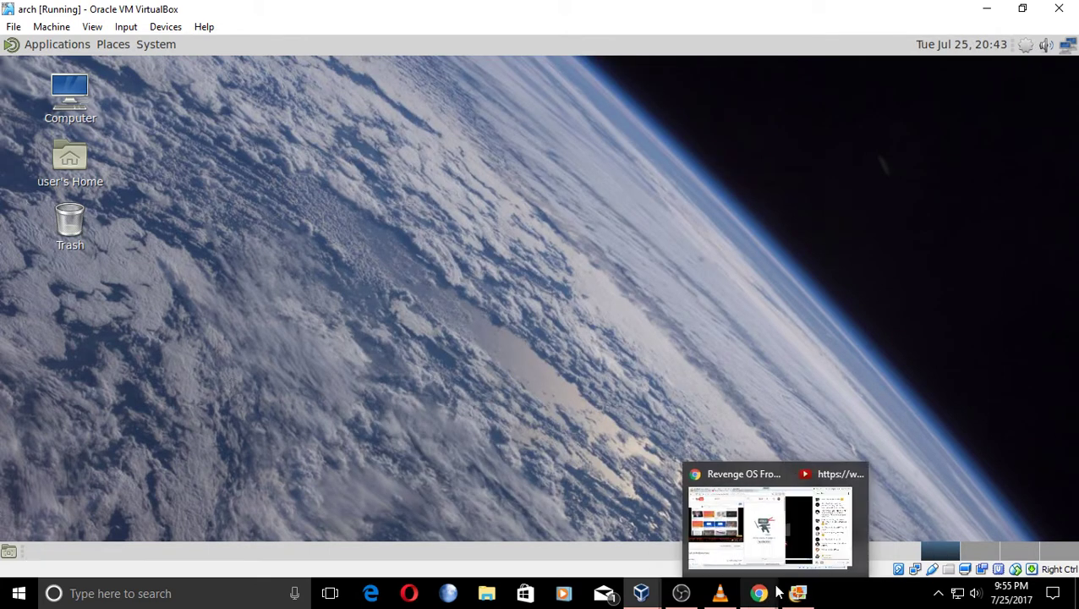
Bring the YouTube live chat to the front and scroll back down to the newest messages.
left_click(803, 558)
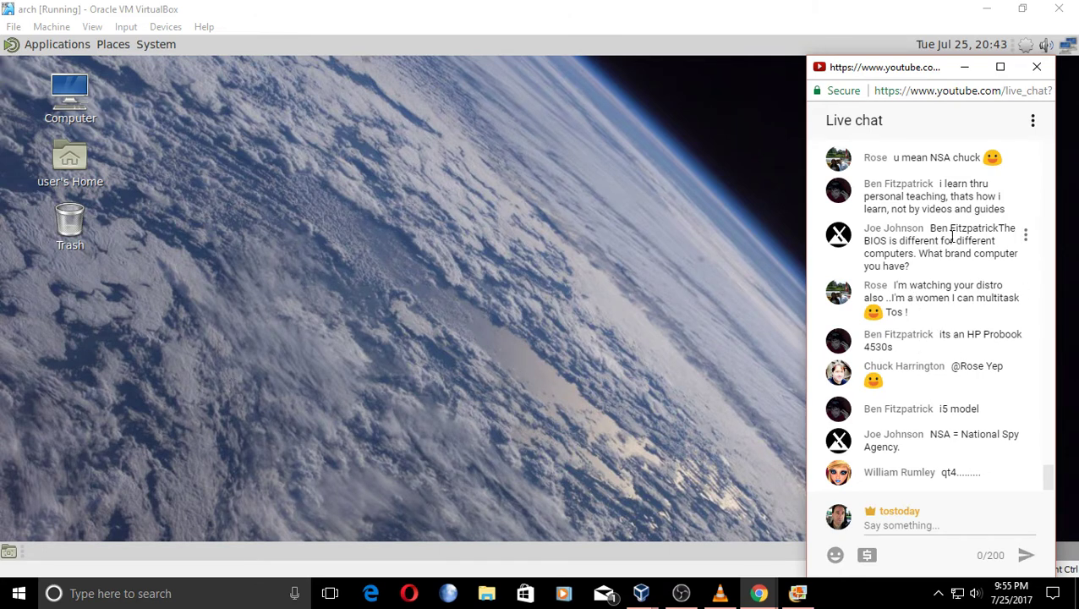
scroll(955, 254, "up", 2)
scroll(960, 275, "up", 1)
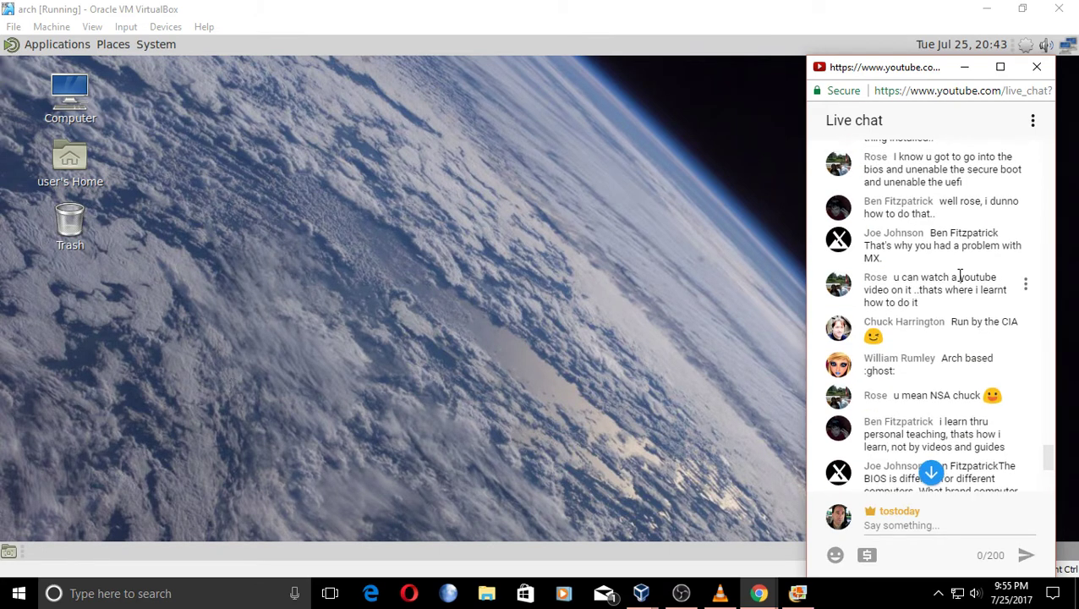
scroll(959, 275, "down", 1)
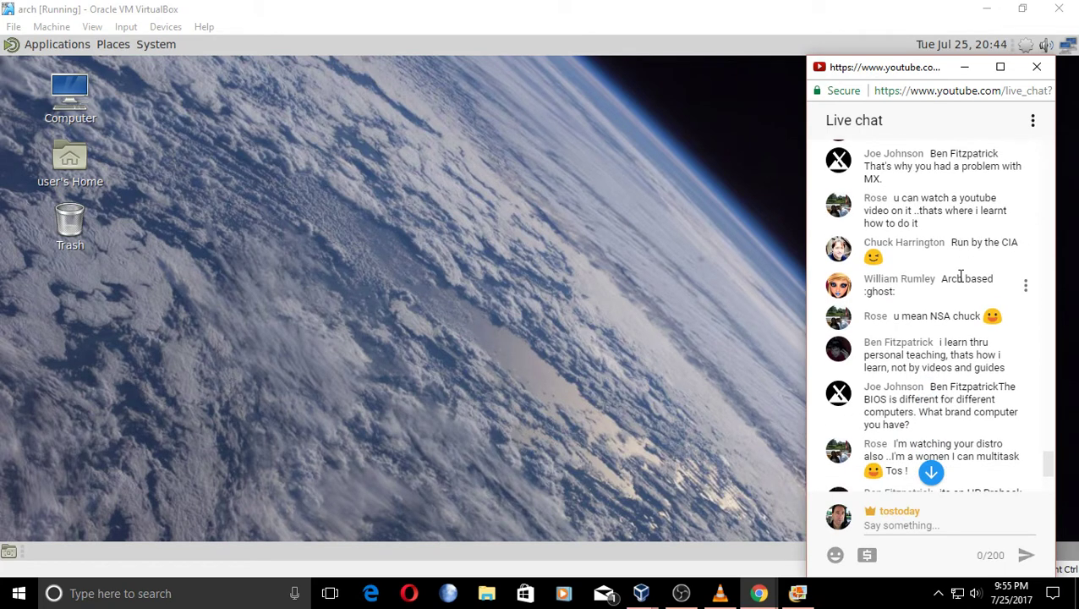
scroll(960, 276, "down", 1)
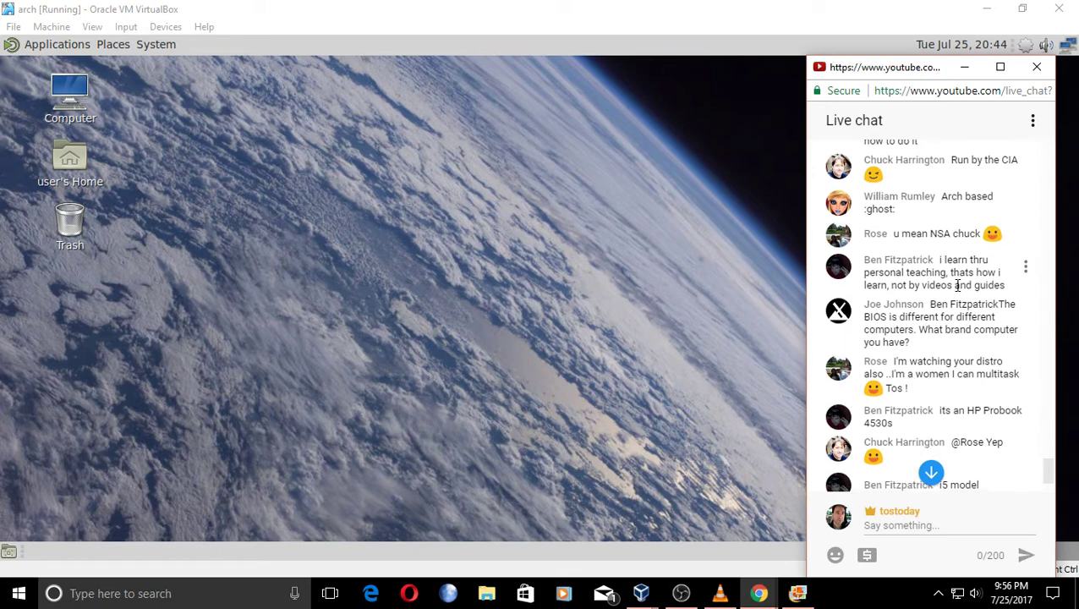
scroll(957, 286, "down", 1)
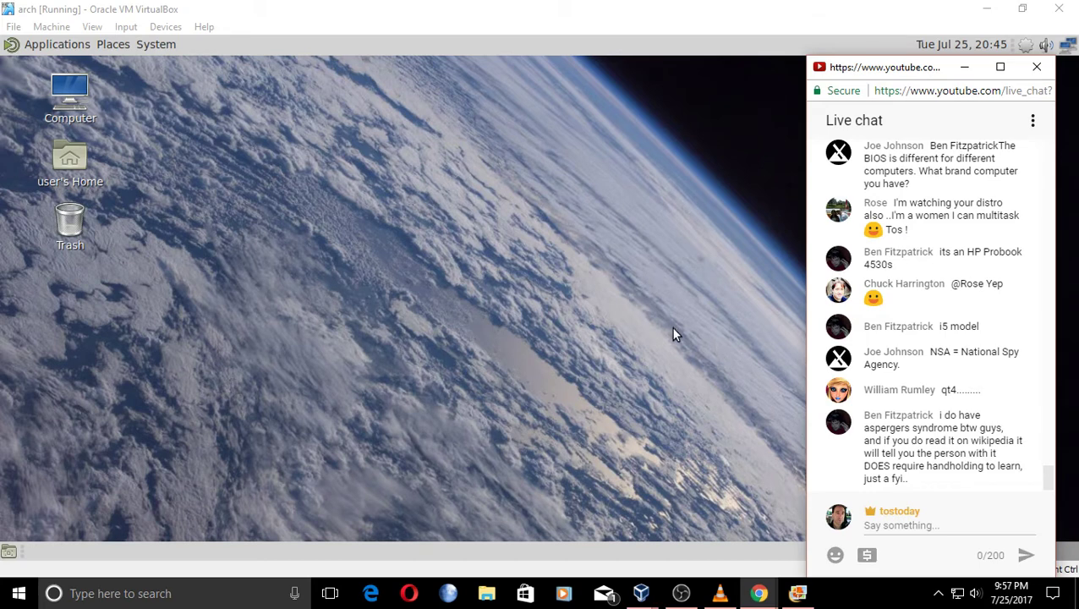
left_click(49, 45)
mouse_move(99, 66)
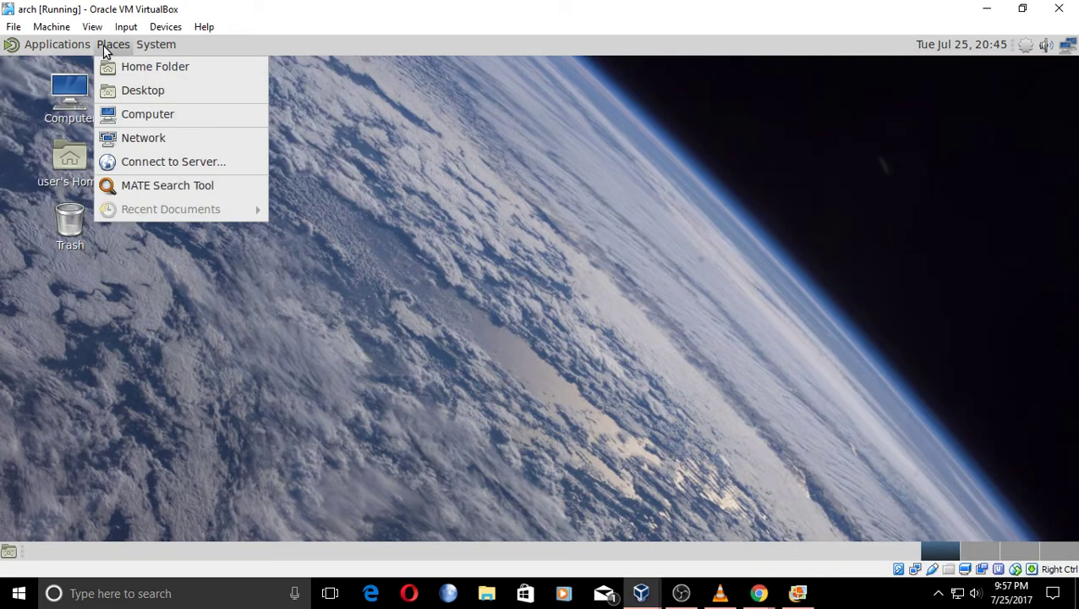
left_click(244, 284)
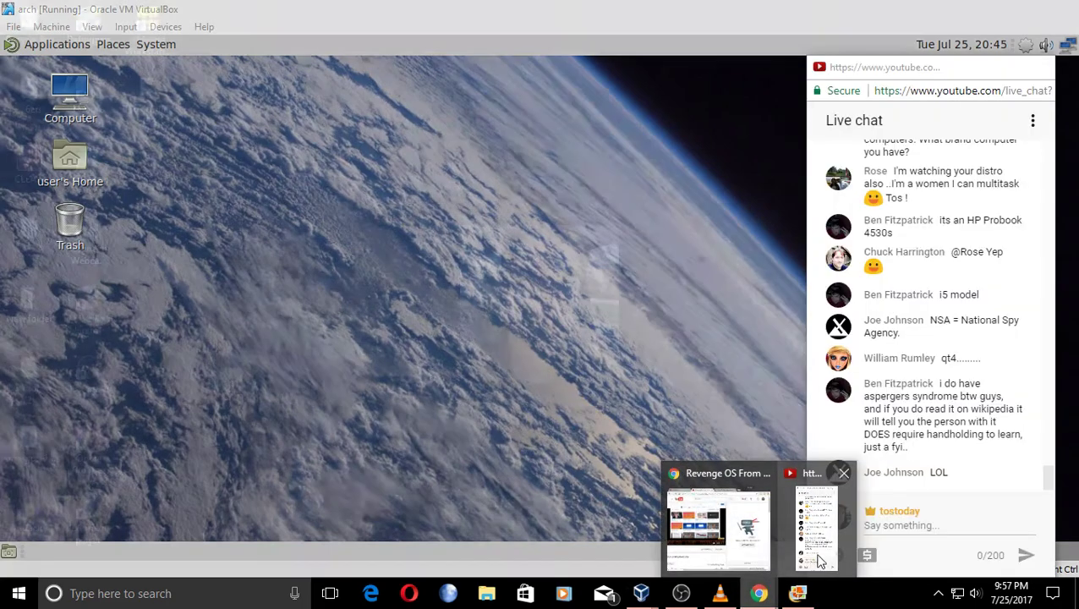
left_click(818, 559)
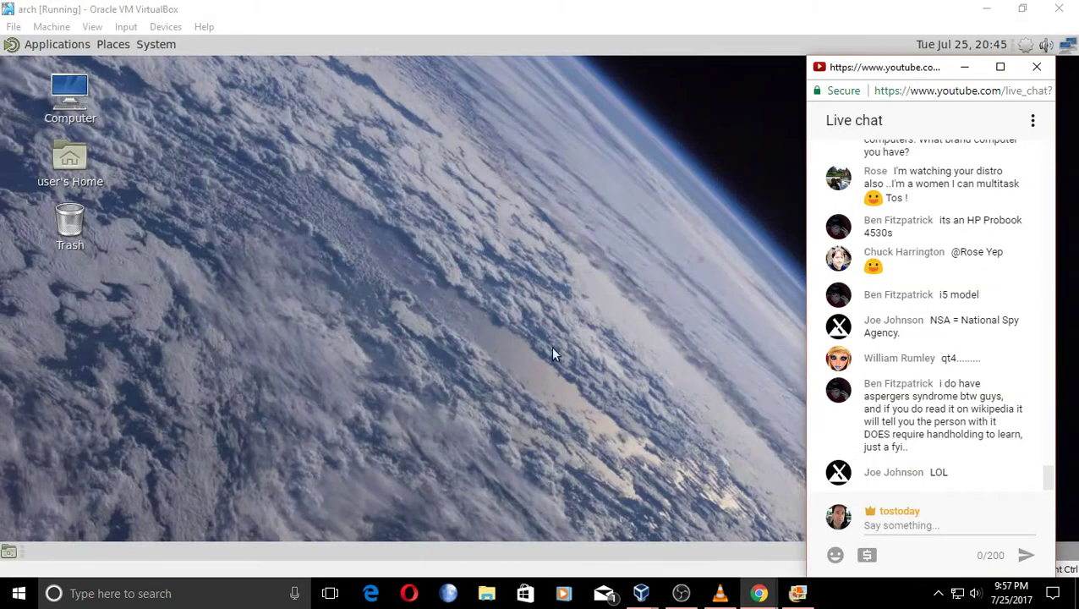
right_click(18, 594)
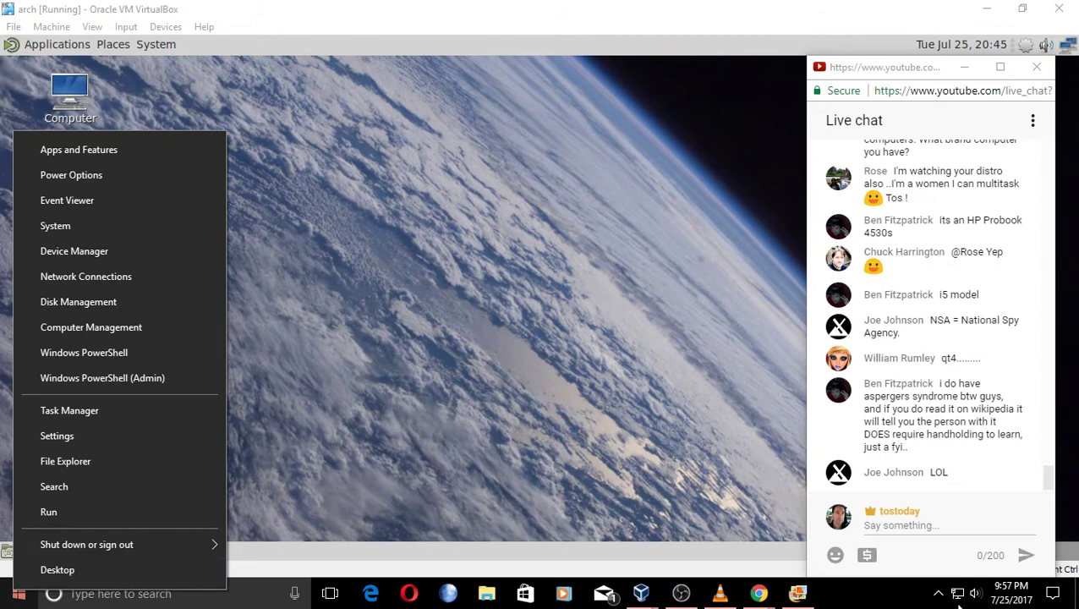
left_click(917, 601)
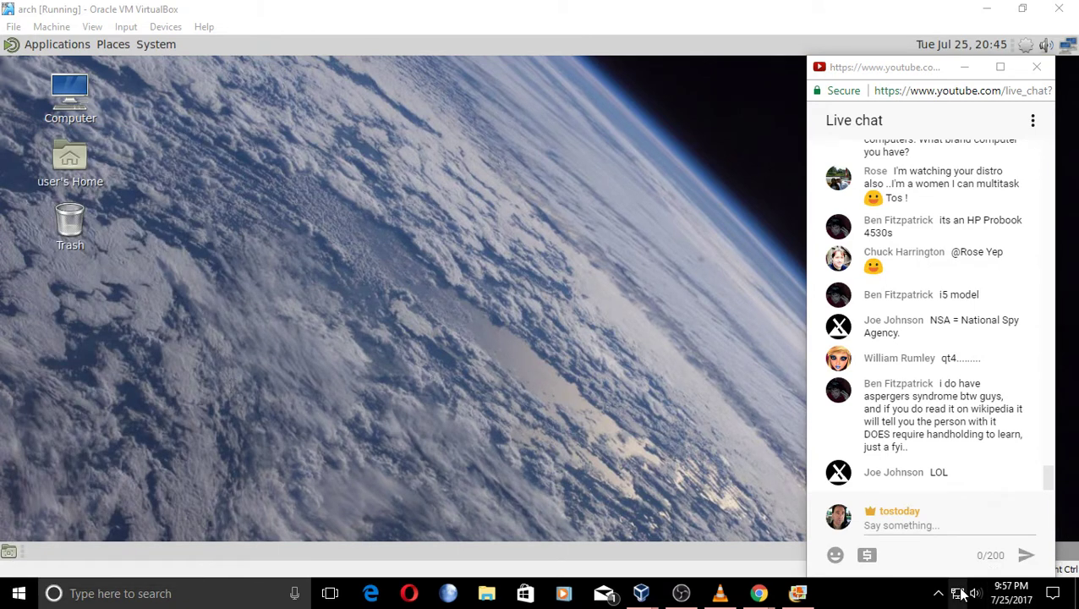
left_click(950, 74)
left_click_drag(924, 69, 818, 71)
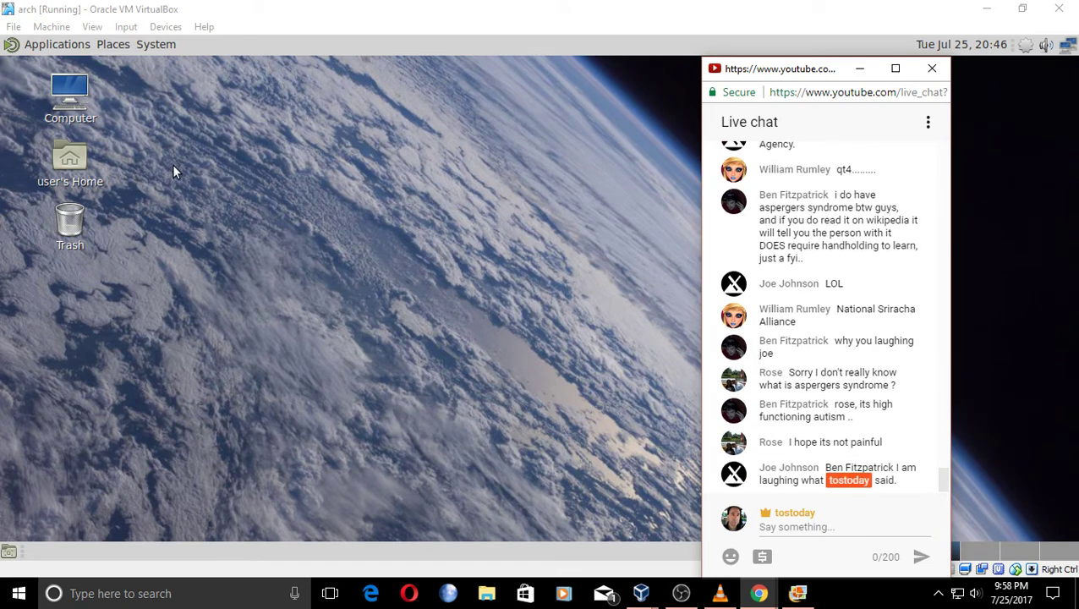
Check the Windows Action Center notifications twice, then bring the YouTube live chat window forward.
left_click(1053, 596)
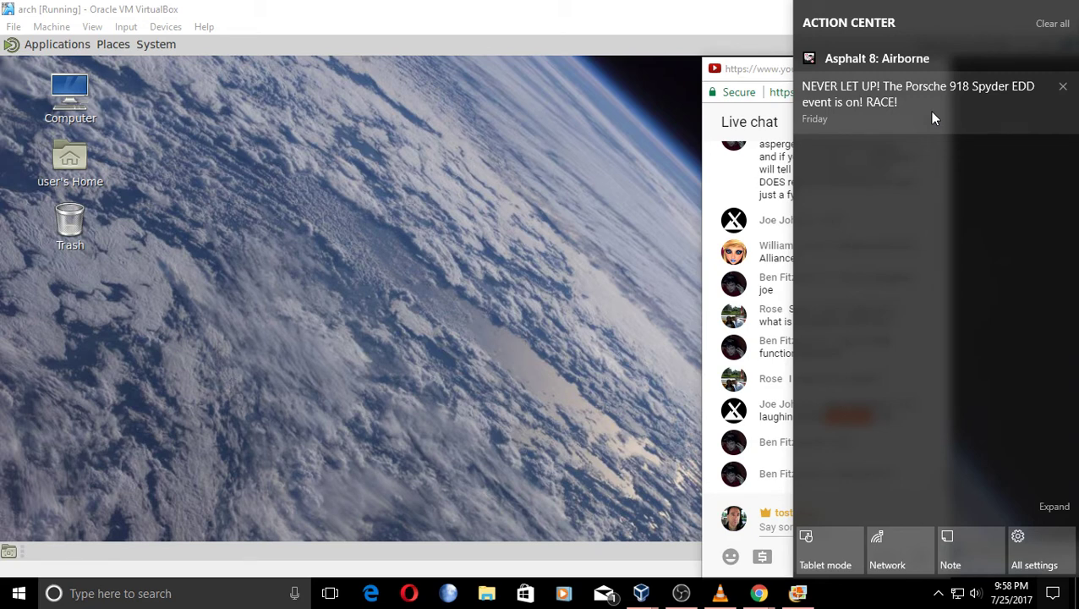
left_click(587, 191)
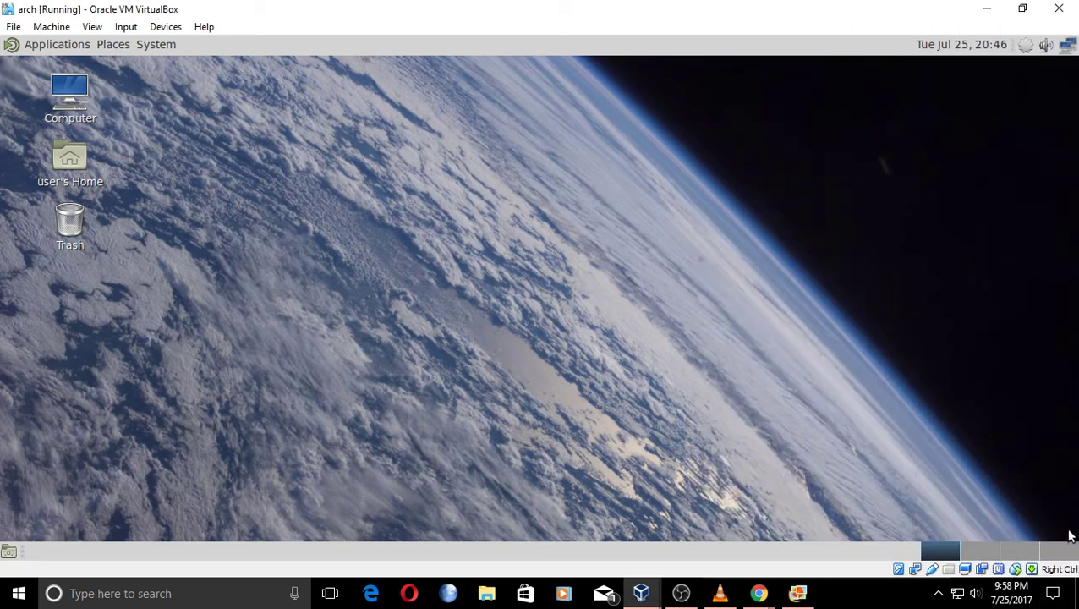
left_click(1052, 593)
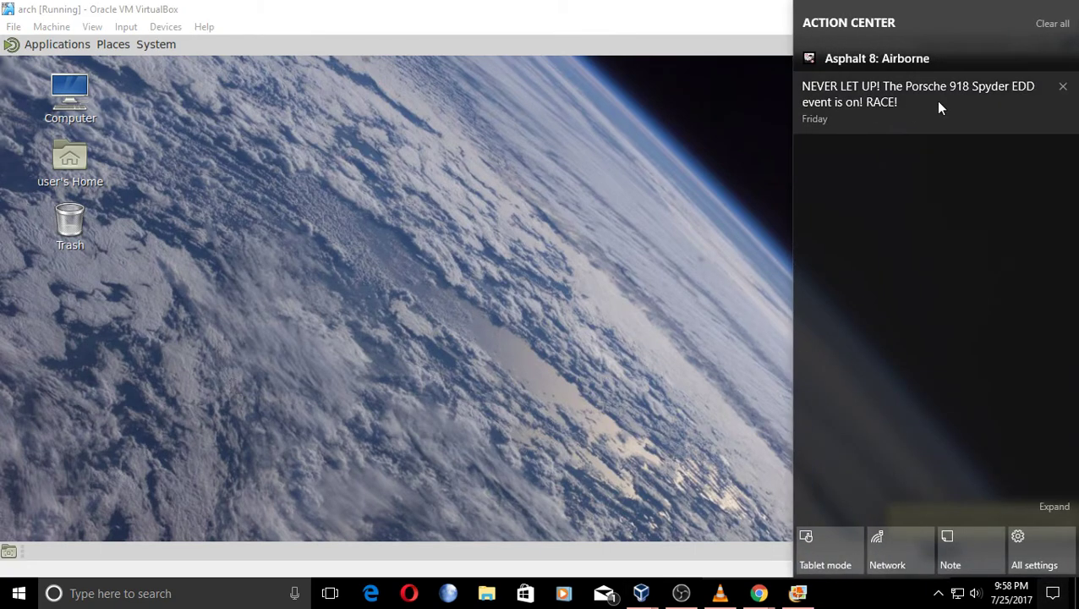
left_click(664, 272)
mouse_move(761, 596)
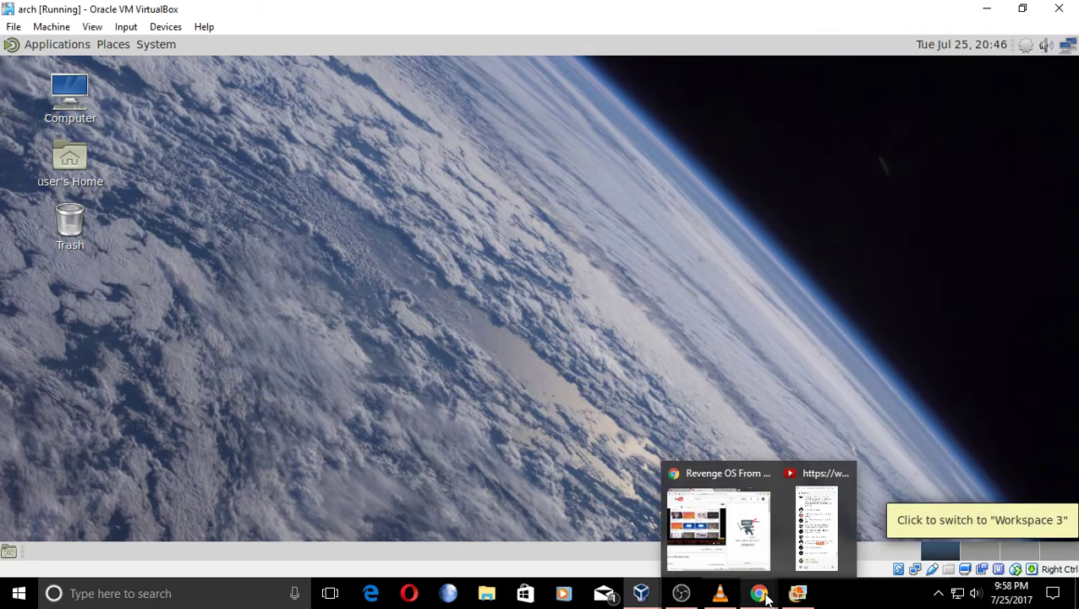
left_click(817, 533)
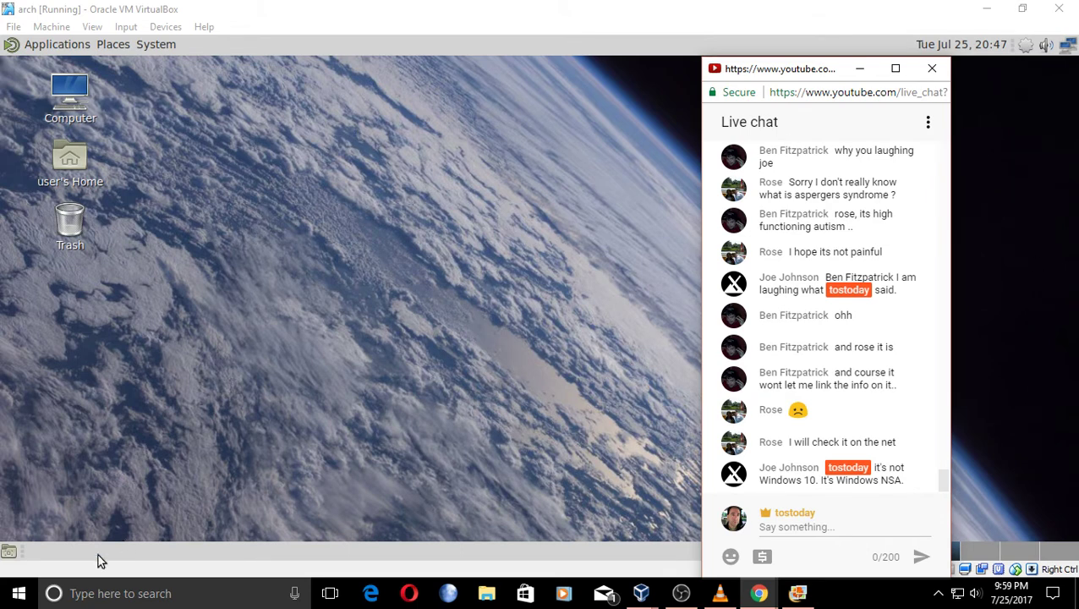
Open and dismiss the Win+X power-user menu, then the Start menu, leaving the live chat visible.
right_click(19, 593)
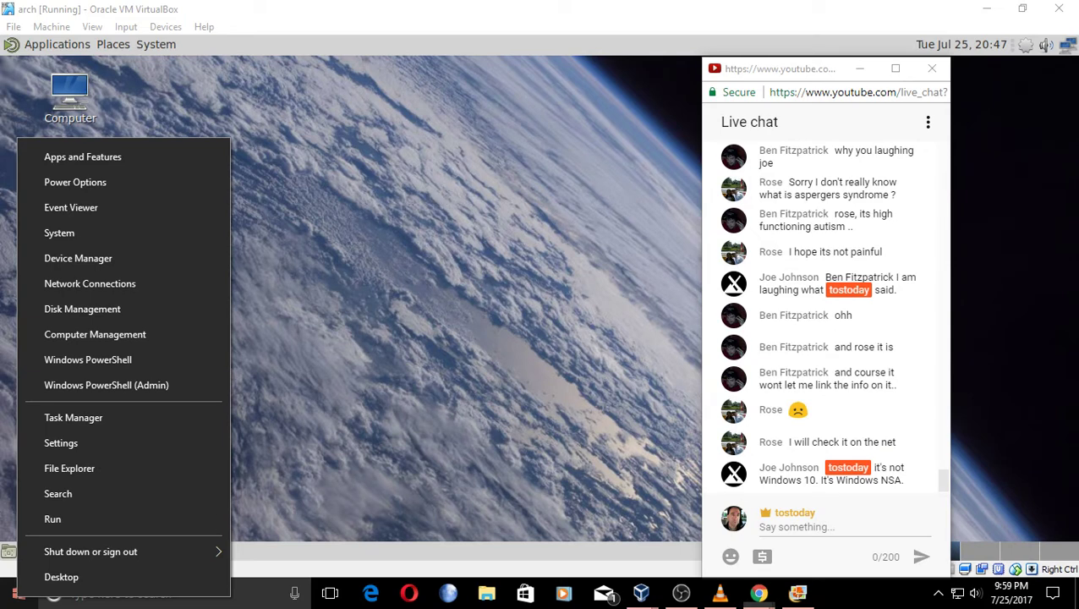
left_click(20, 597)
left_click(21, 596)
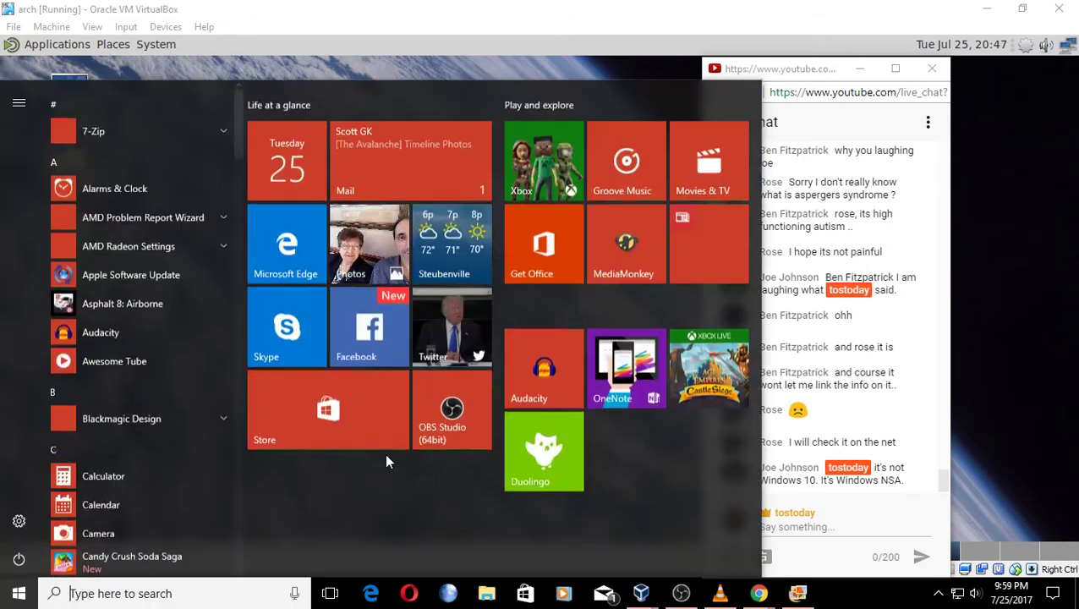
left_click(20, 597)
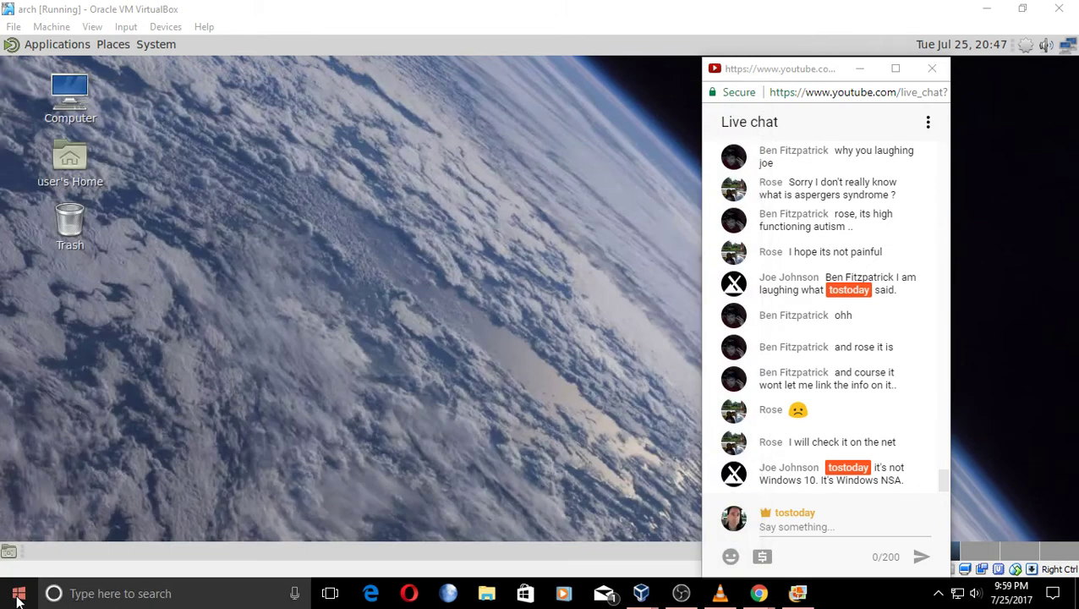
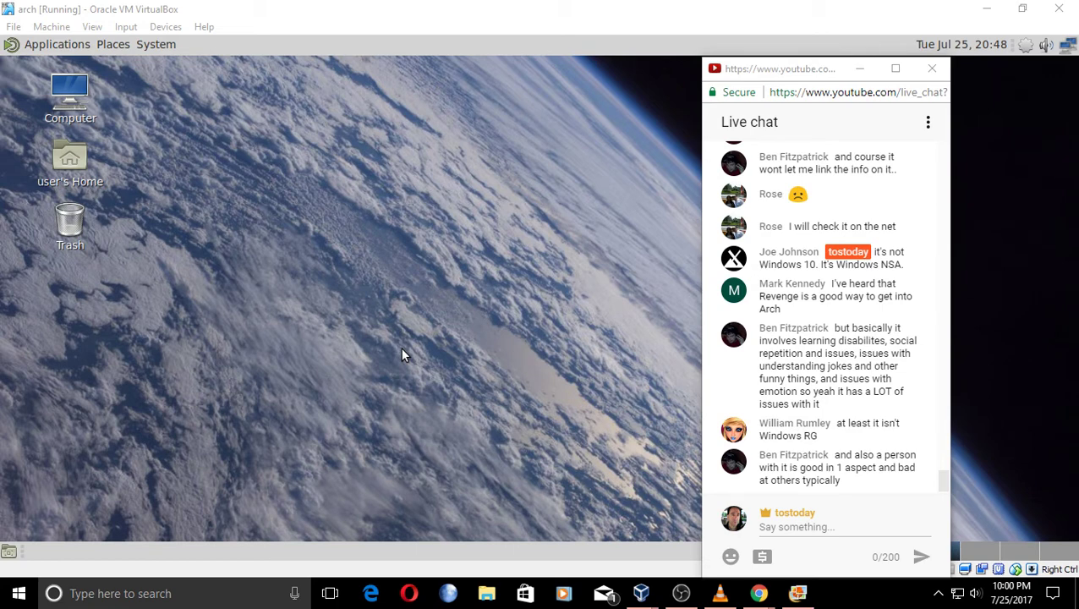
In the Arch guest, browse the Programming, Sound & Video and System Tools categories and Places, leaving the desktop clear.
left_click_drag(818, 76, 942, 79)
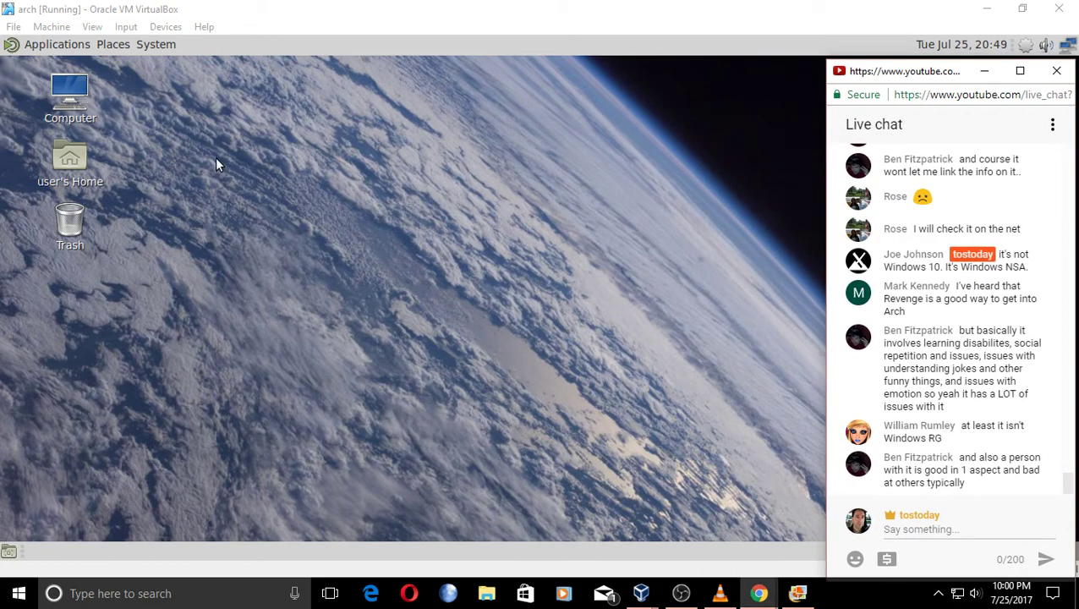
left_click(54, 45)
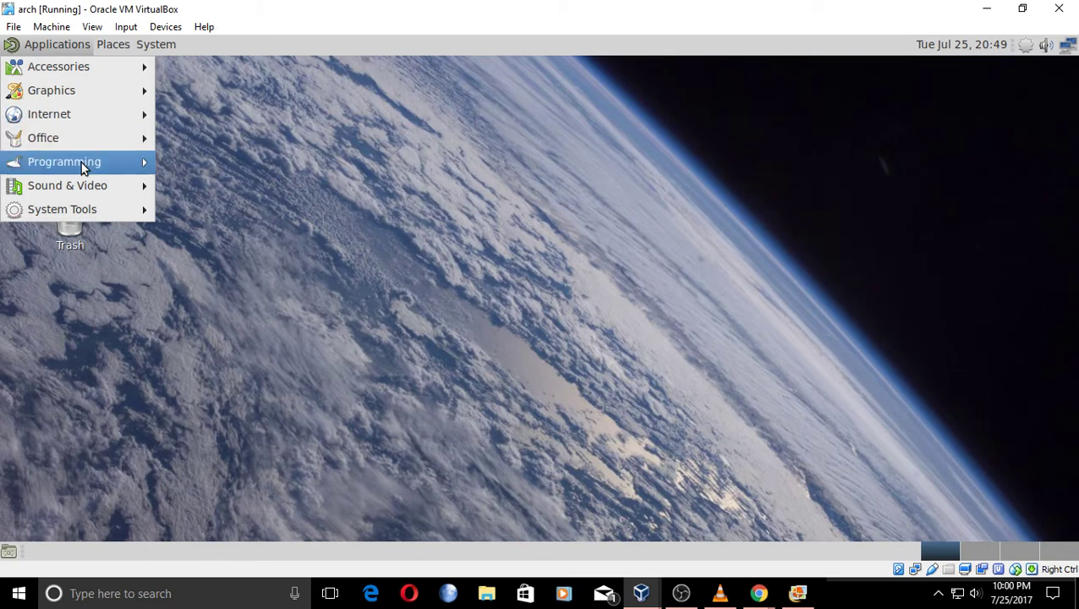
mouse_move(86, 189)
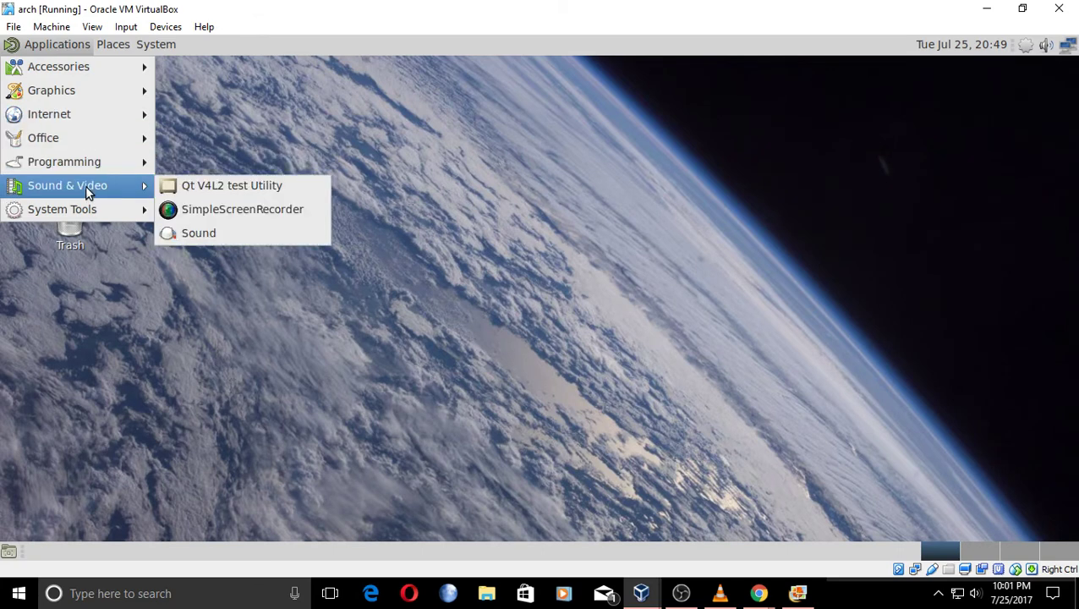
mouse_move(107, 218)
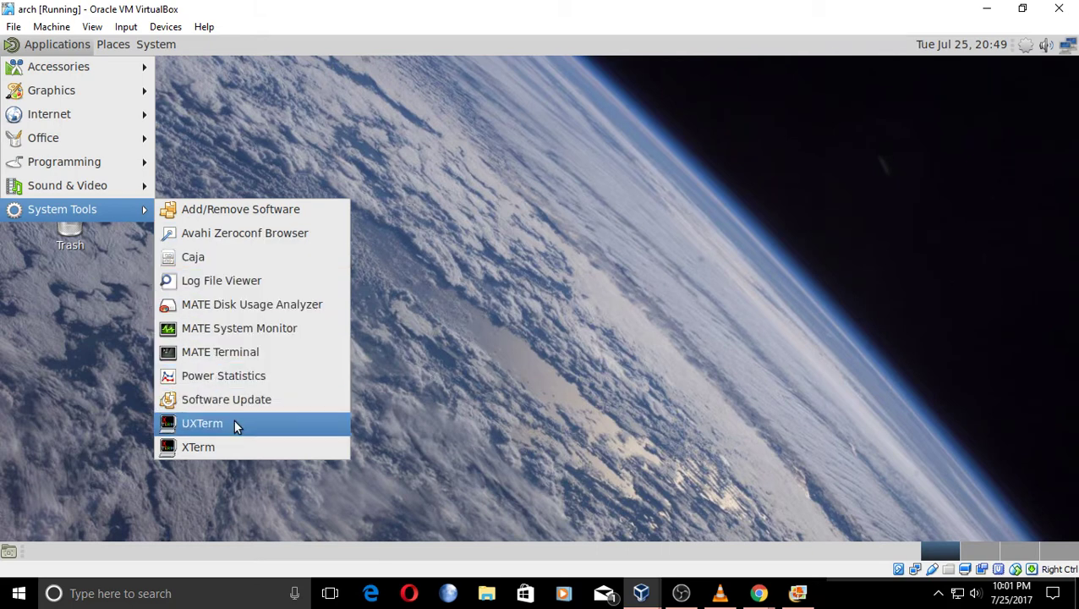
mouse_move(113, 44)
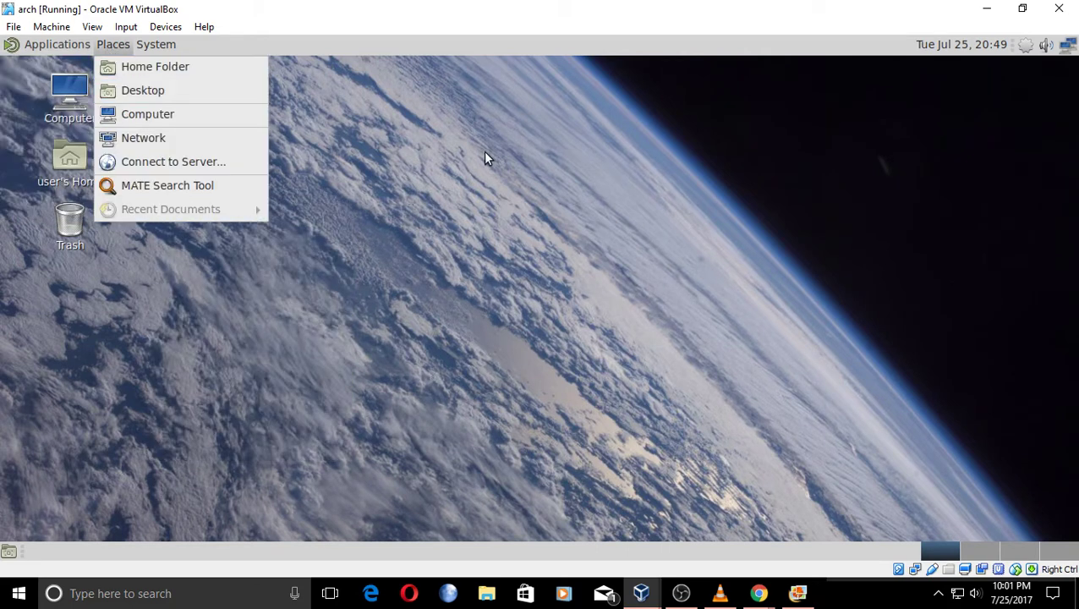
left_click(571, 197)
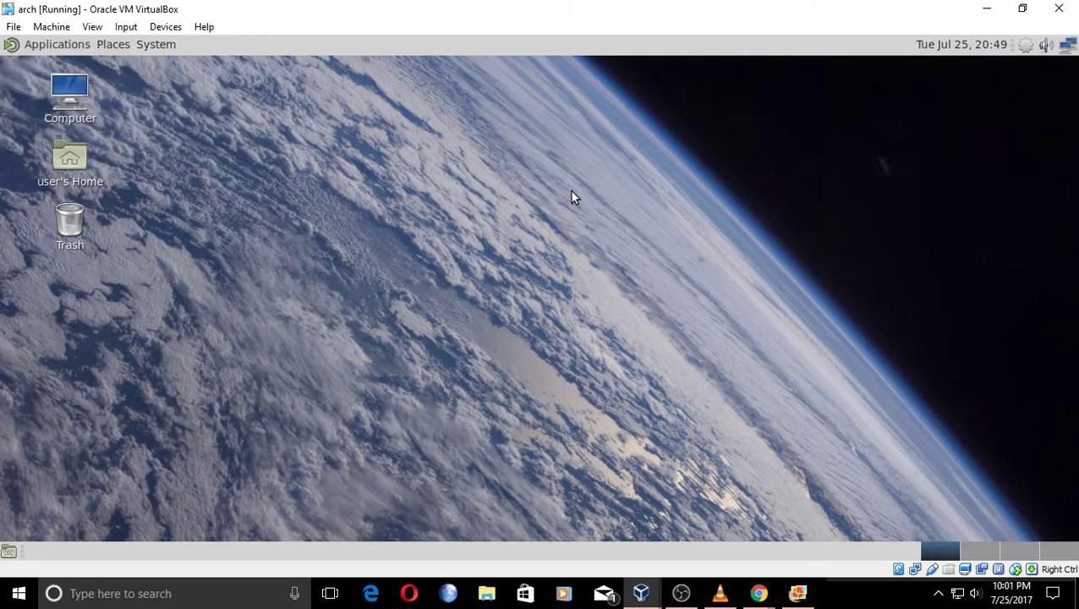
Minimize the VirtualBox window and move the live chat window up and to the left.
left_click(985, 10)
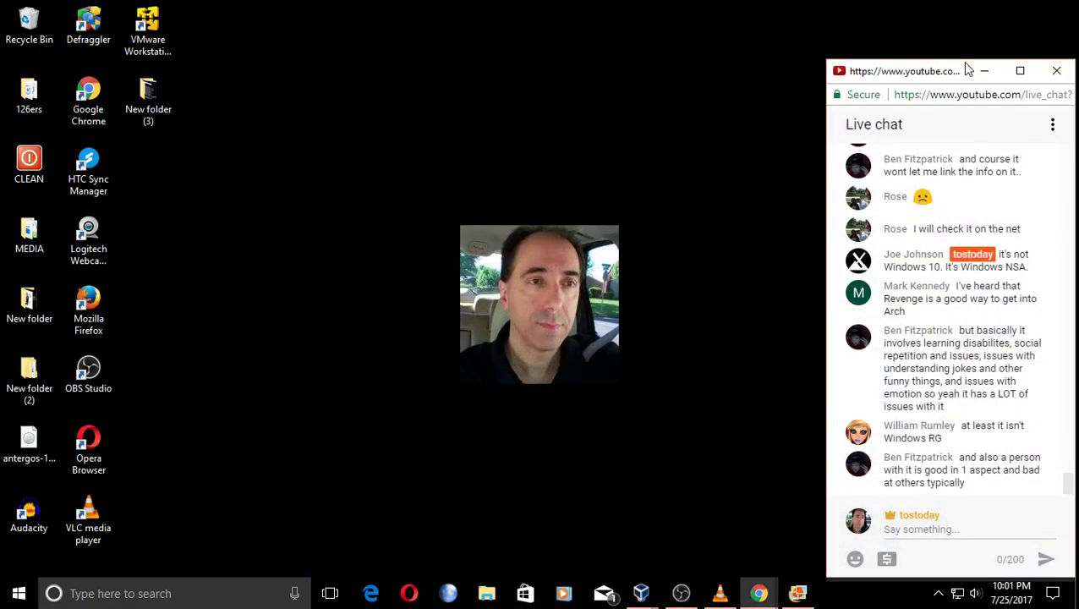
left_click_drag(944, 70, 883, 36)
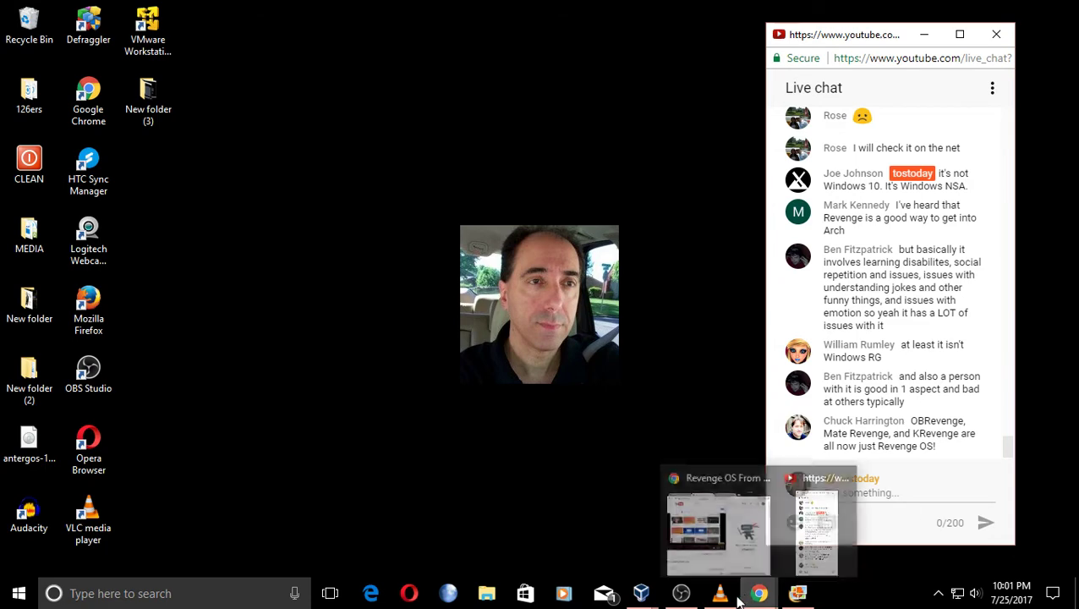
Play 'Dream Land' from the VLC playlist, minimize VLC, and shift the chat window slightly right.
left_click(719, 594)
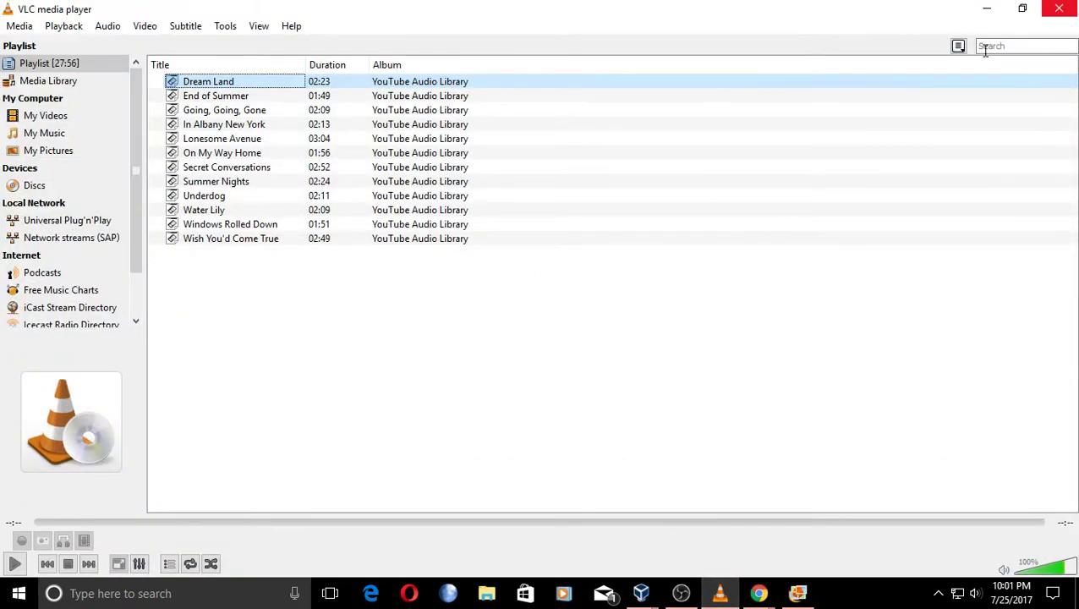
double_click(292, 87)
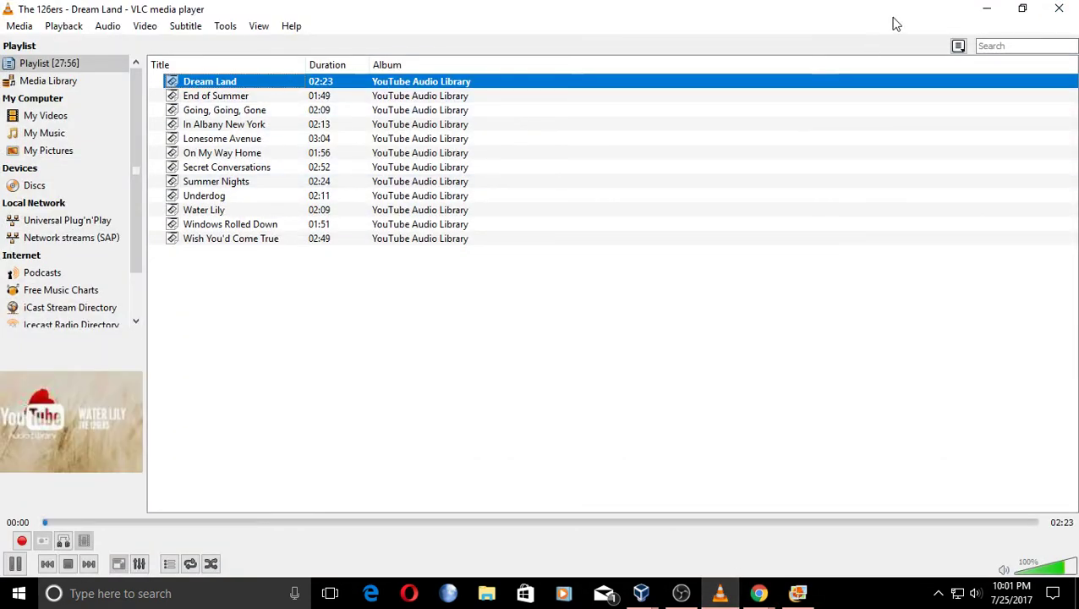
left_click(986, 8)
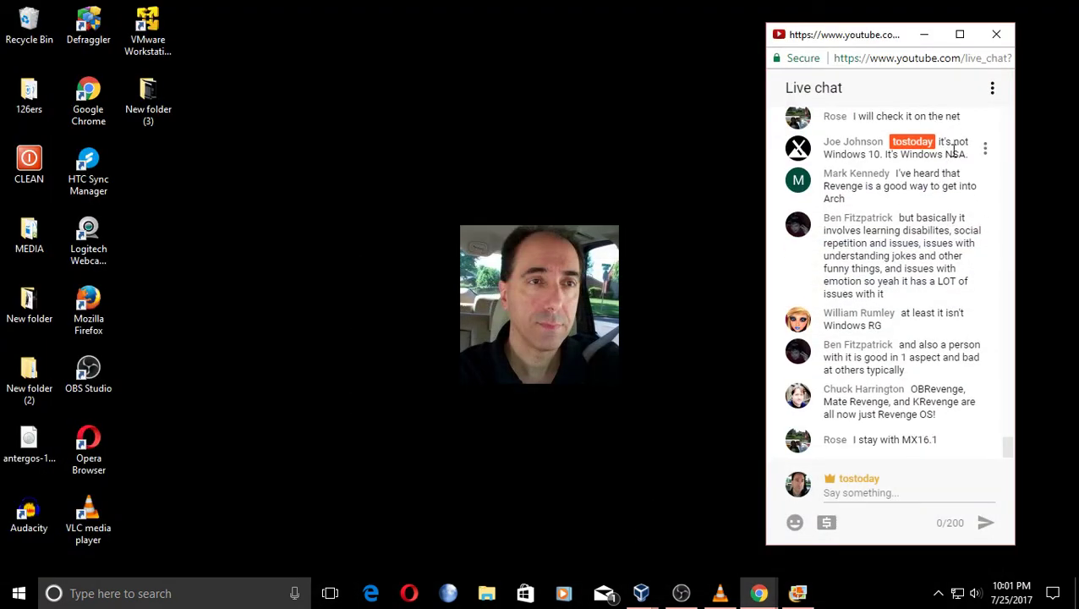
left_click_drag(865, 40, 913, 34)
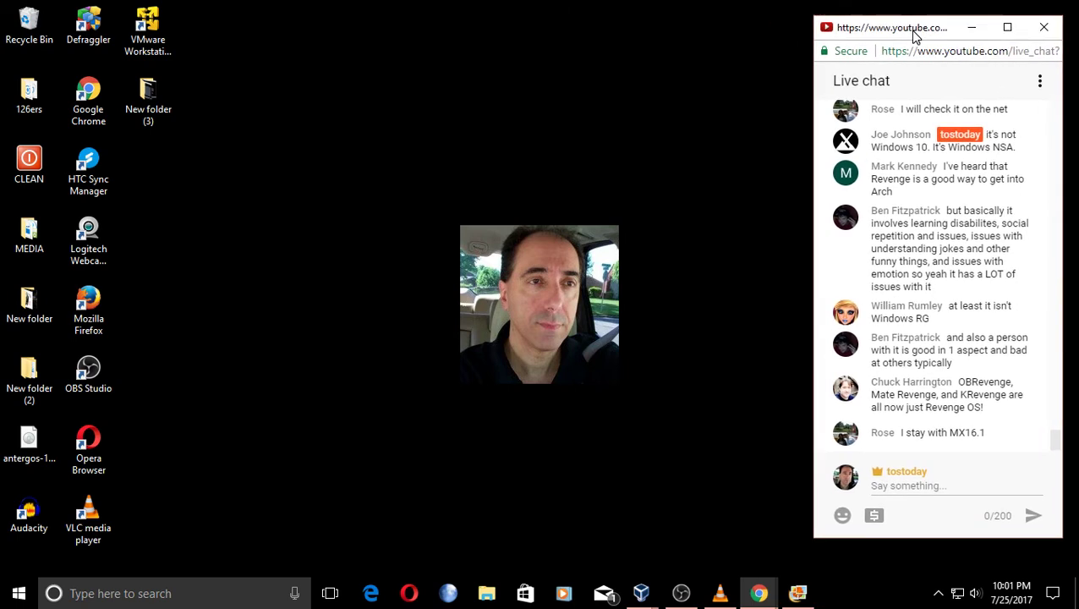